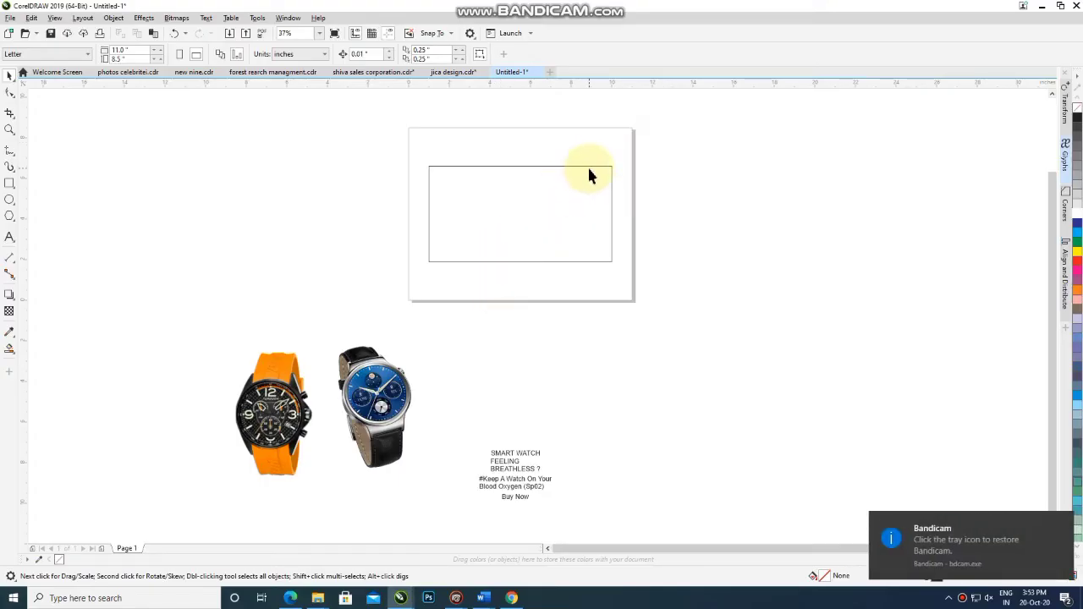
# - Move the blue watch up and fill the empty rectangle with the watch face's blue
pyautogui.scroll(2, 587, 165)
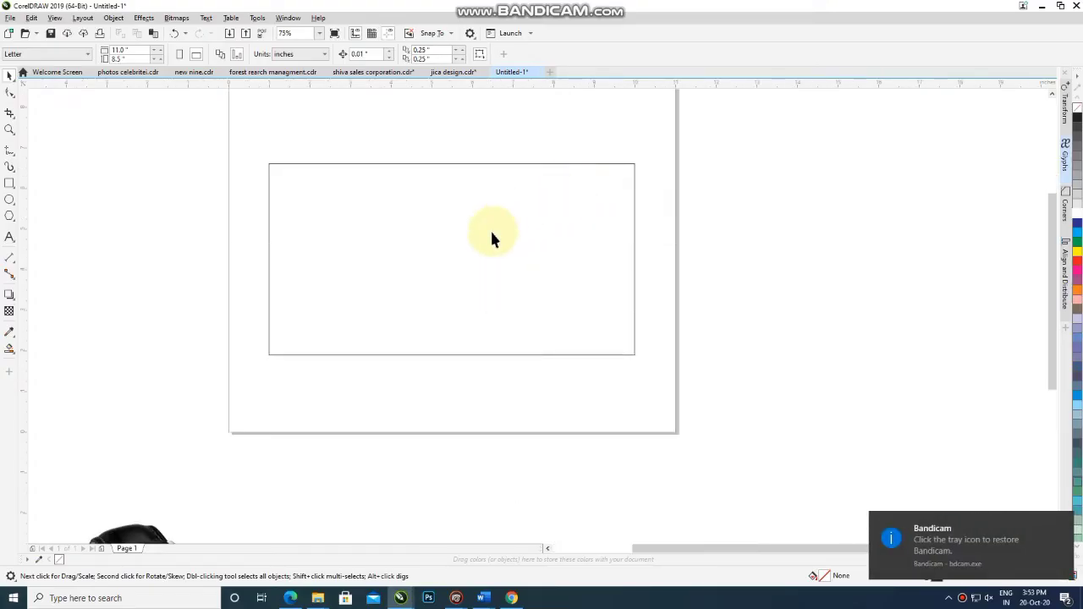
pyautogui.scroll(-2, 491, 238)
pyautogui.moveTo(333, 425); pyautogui.dragTo(337, 347)
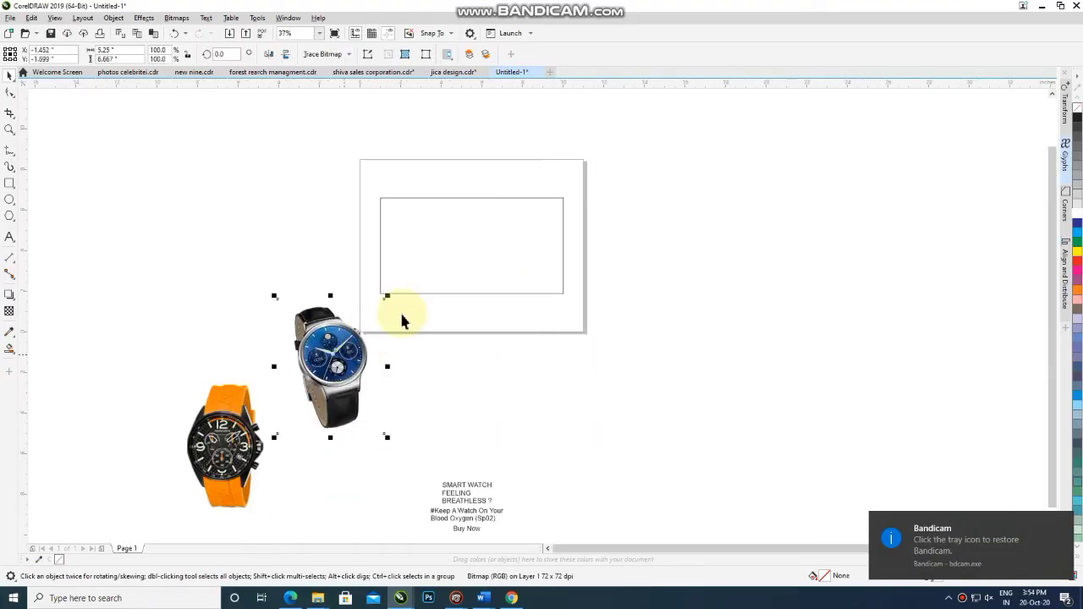
pyautogui.scroll(2, 440, 266)
pyautogui.click(218, 250)
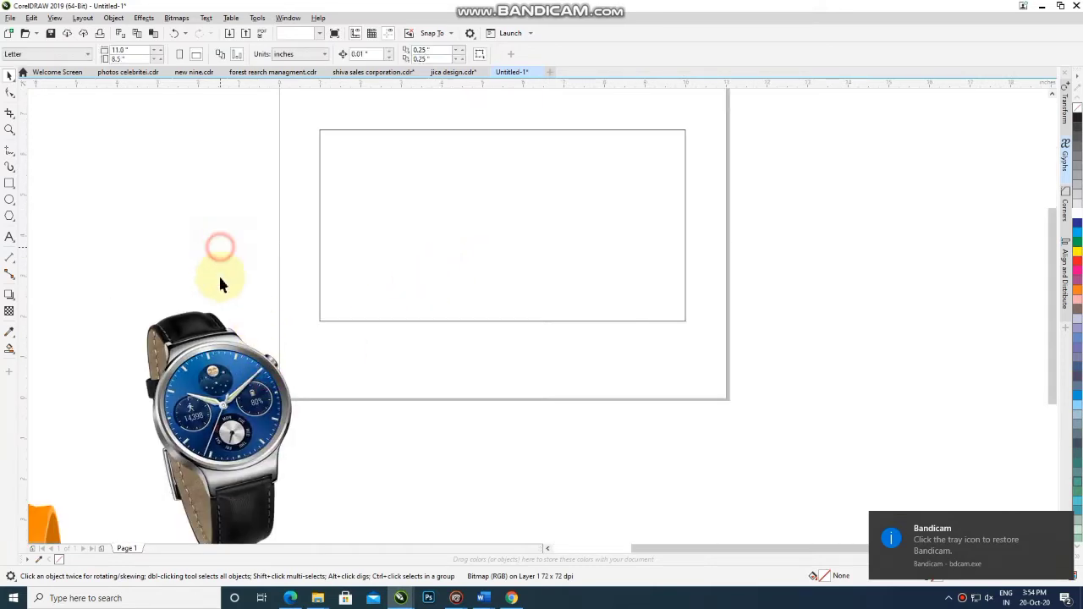
pyautogui.click(10, 335)
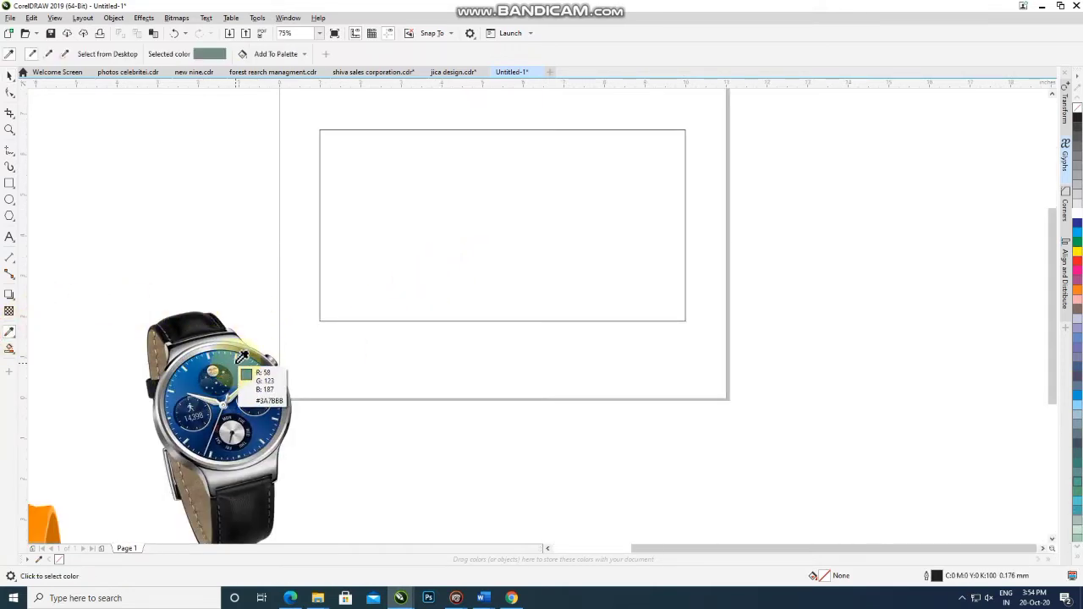
pyautogui.click(229, 357)
pyautogui.click(426, 279)
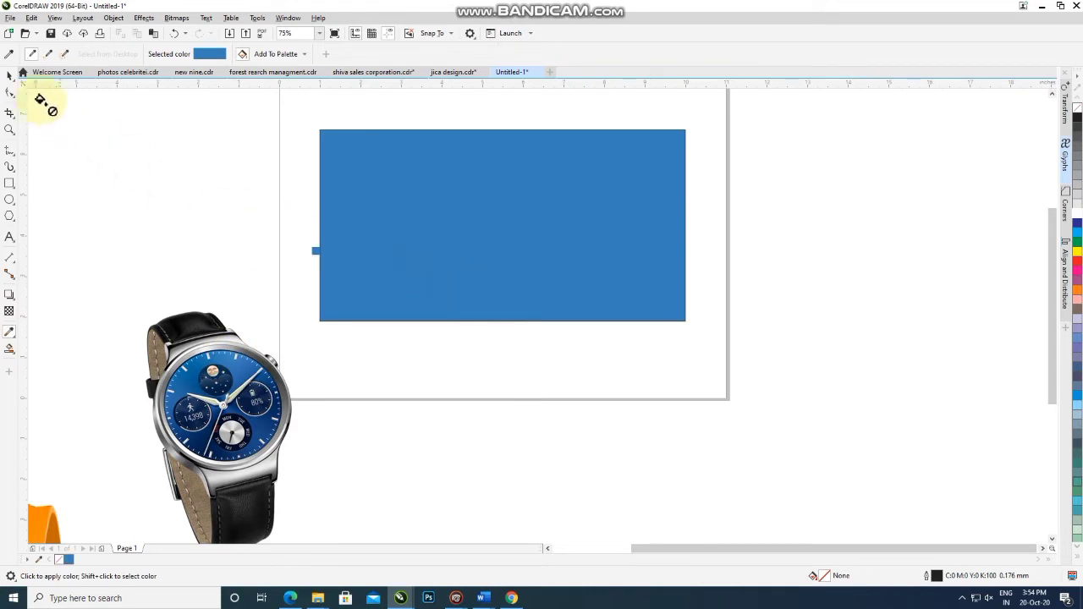
pyautogui.click(8, 78)
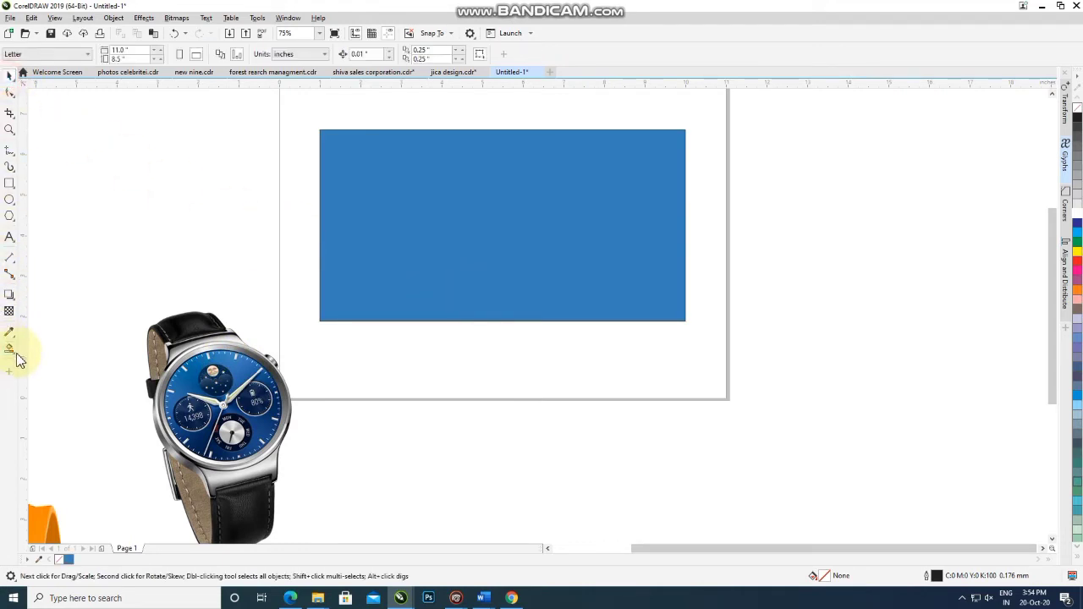
# - Give the rectangle a left-to-right fountain fill ending in the watch's dark navy (#0E366D)
pyautogui.click(55, 348)
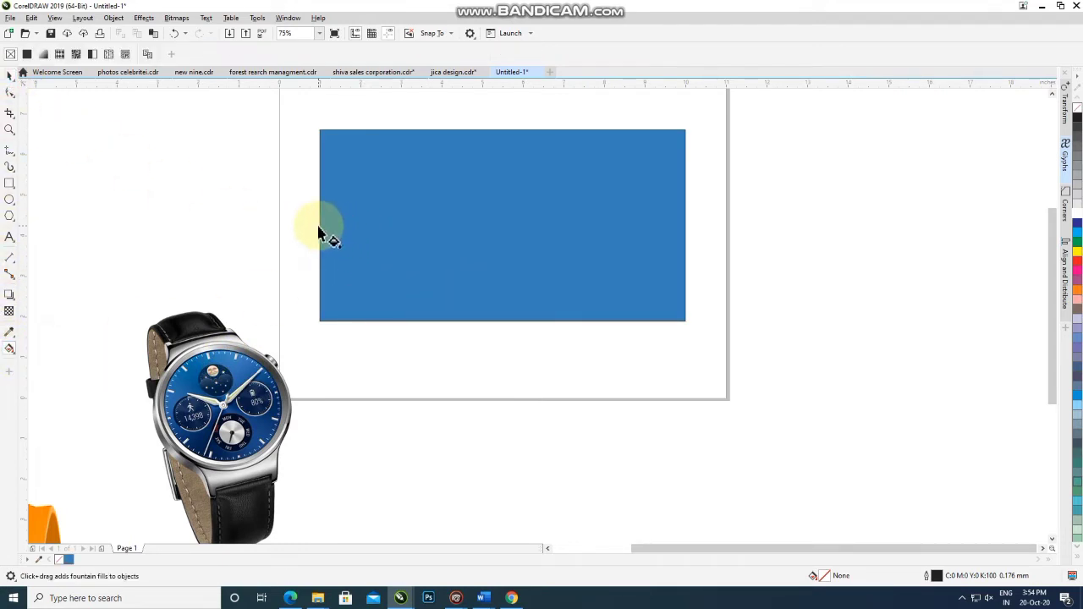
pyautogui.click(328, 226)
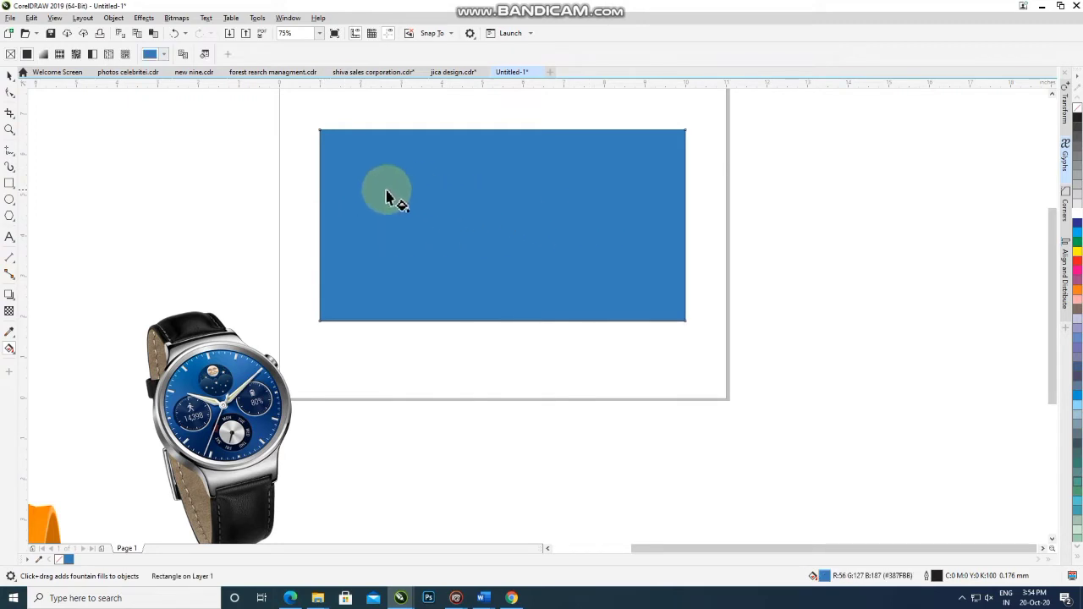
pyautogui.moveTo(321, 203); pyautogui.dragTo(674, 201)
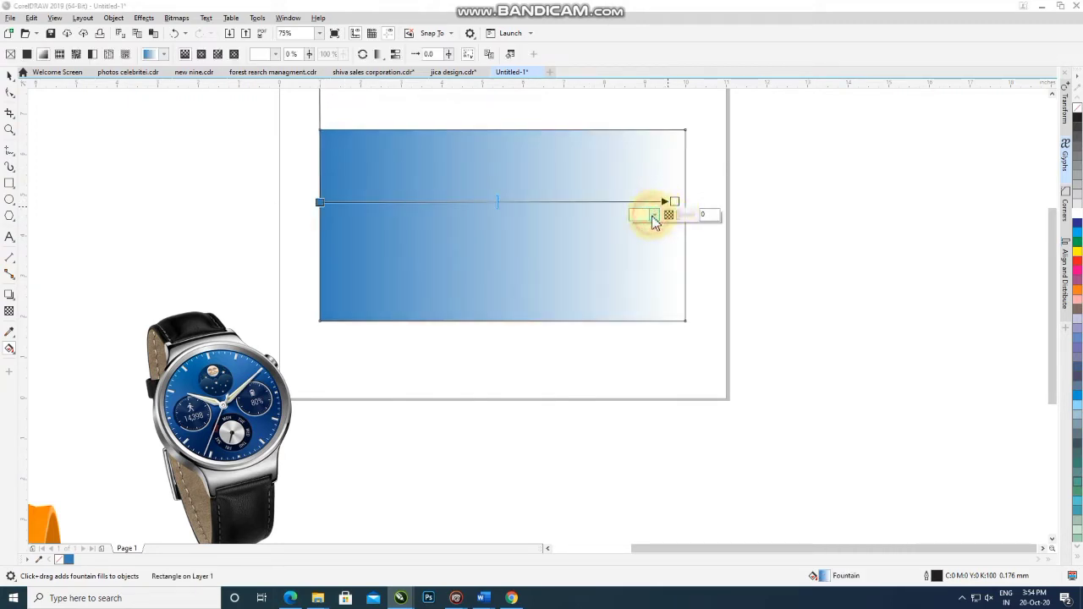
pyautogui.click(652, 216)
pyautogui.click(741, 378)
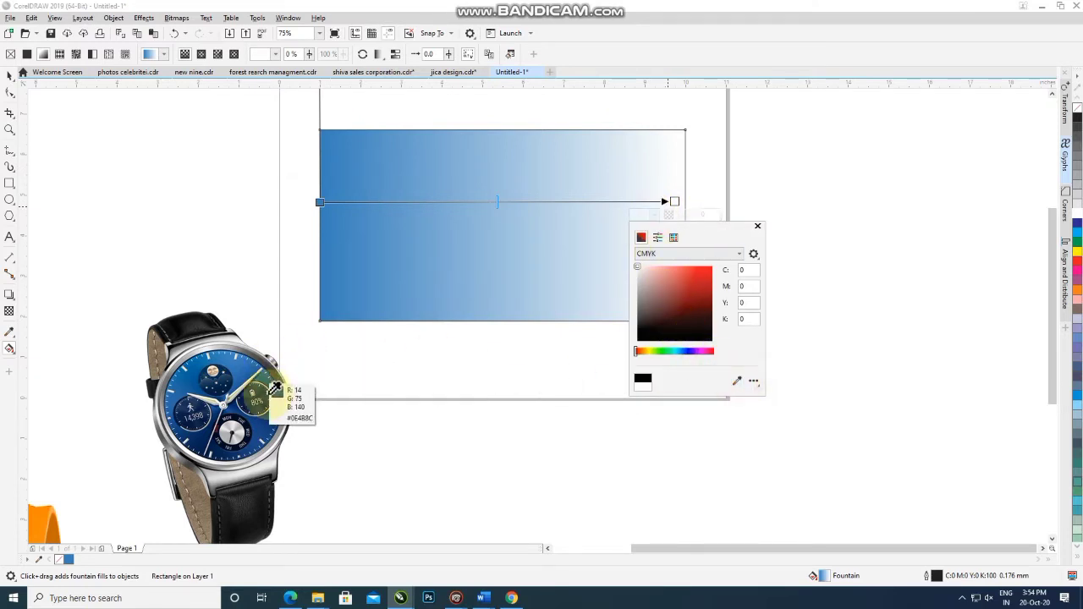
pyautogui.click(276, 412)
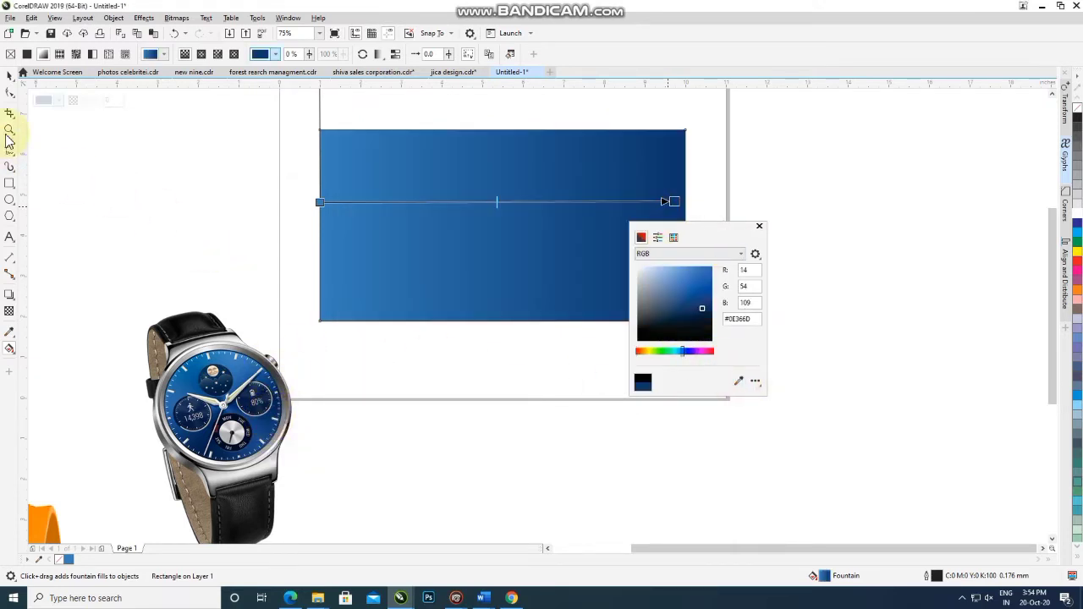
pyautogui.press('Escape')
pyautogui.click(554, 196)
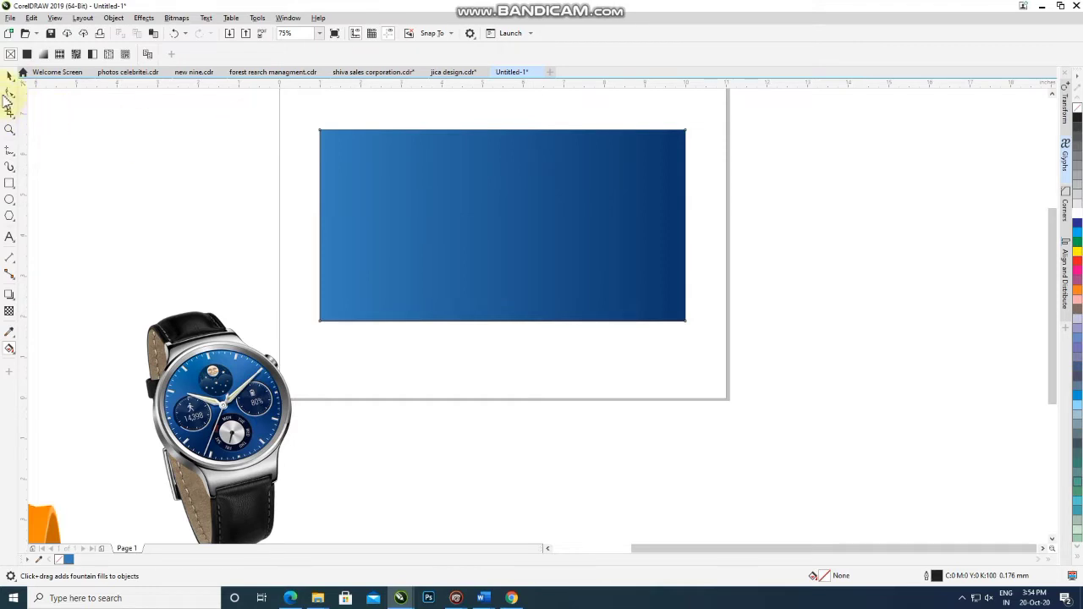
pyautogui.click(10, 76)
pyautogui.click(175, 182)
pyautogui.click(477, 200)
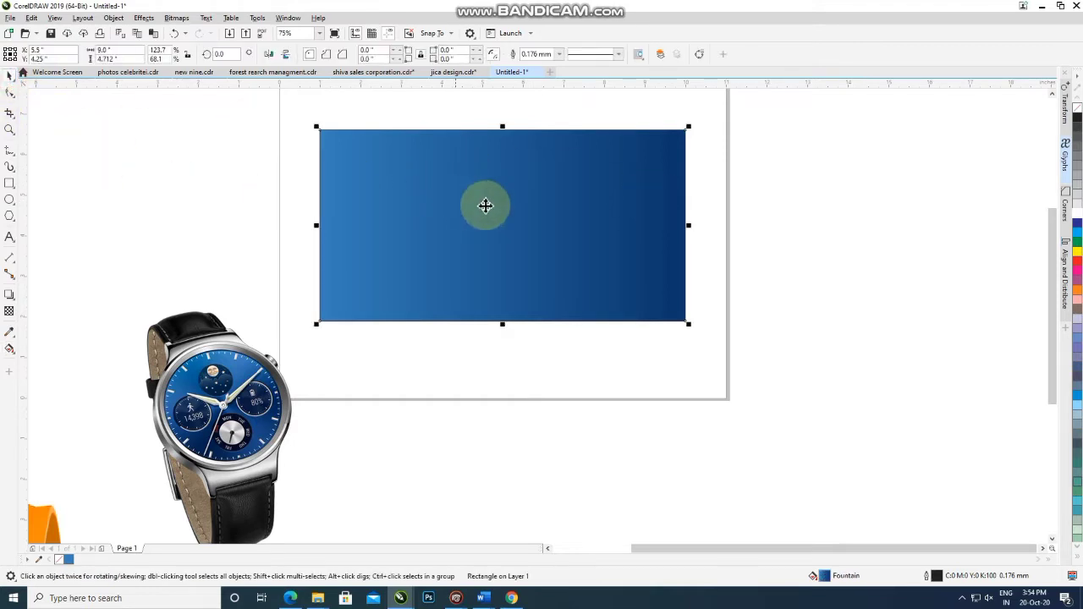
# - Make a white copy of the rectangle and PowerClip it inside the gradient banner
pyautogui.moveTo(517, 219)
pyautogui.mouseDown()
pyautogui.moveTo(616, 339)
pyautogui.moveTo(607, 435)
pyautogui.mouseUp()
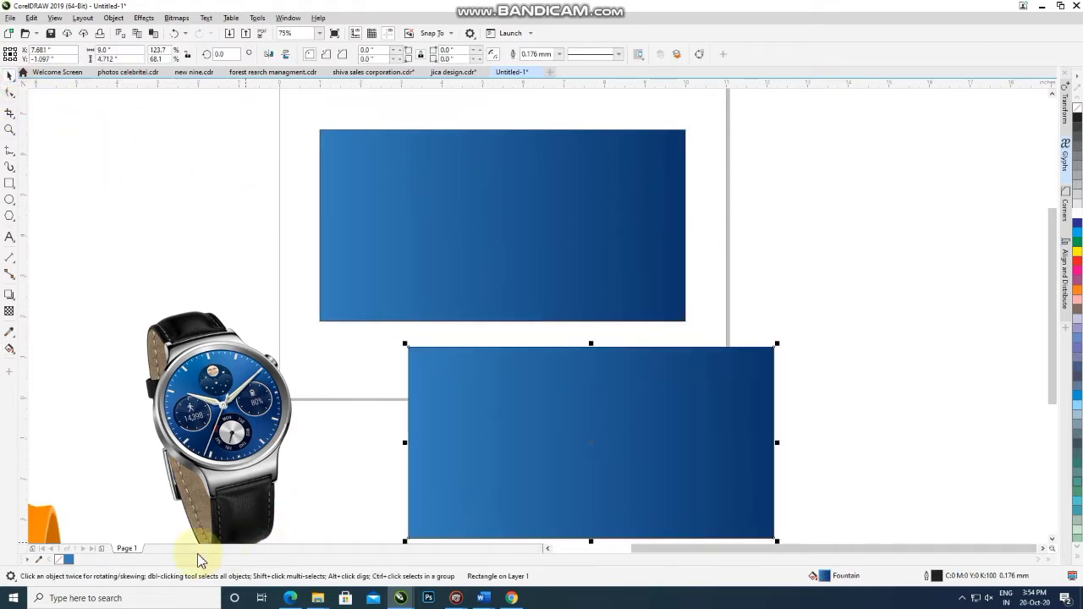
pyautogui.click(1063, 233)
pyautogui.rightClick(609, 425)
pyautogui.click(574, 235)
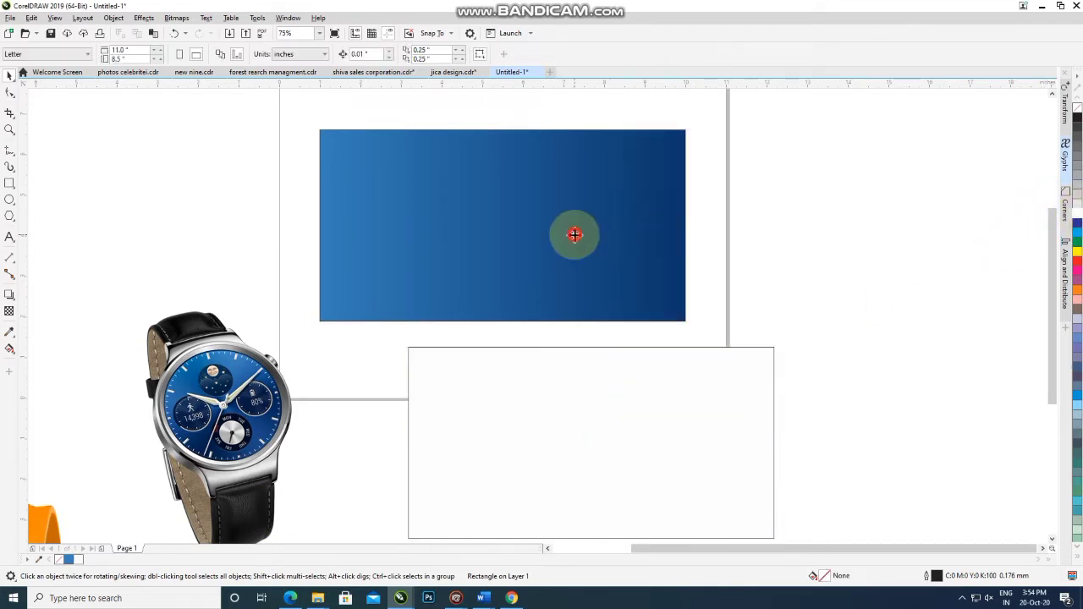
pyautogui.rightClick(575, 234)
pyautogui.click(612, 249)
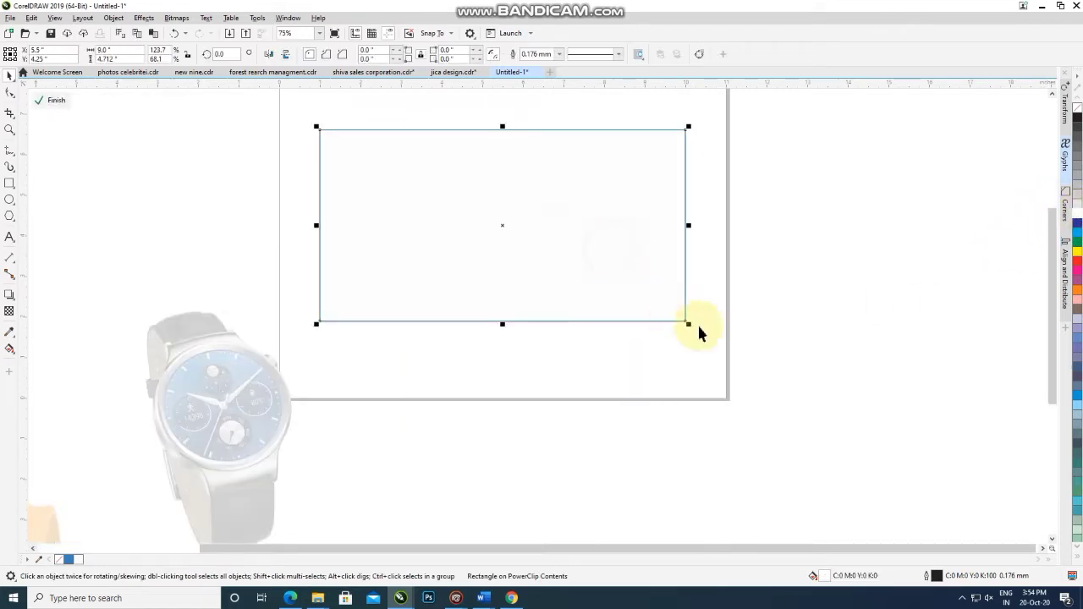
# - Shrink and rotate the clipped white rectangle so it cuts the banner's top-left corner
pyautogui.moveTo(692, 324)
pyautogui.mouseDown()
pyautogui.moveTo(428, 189)
pyautogui.moveTo(277, 237)
pyautogui.mouseUp()
pyautogui.scroll(2, 394, 162)
pyautogui.click(394, 162)
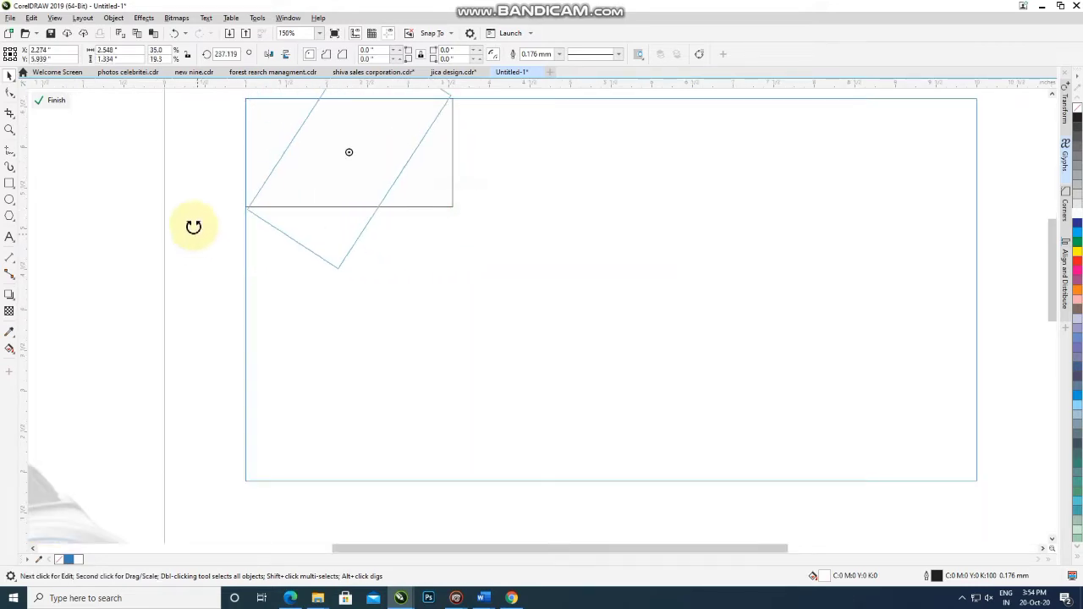
pyautogui.scroll(-2, 276, 237)
pyautogui.moveTo(307, 201); pyautogui.dragTo(269, 215)
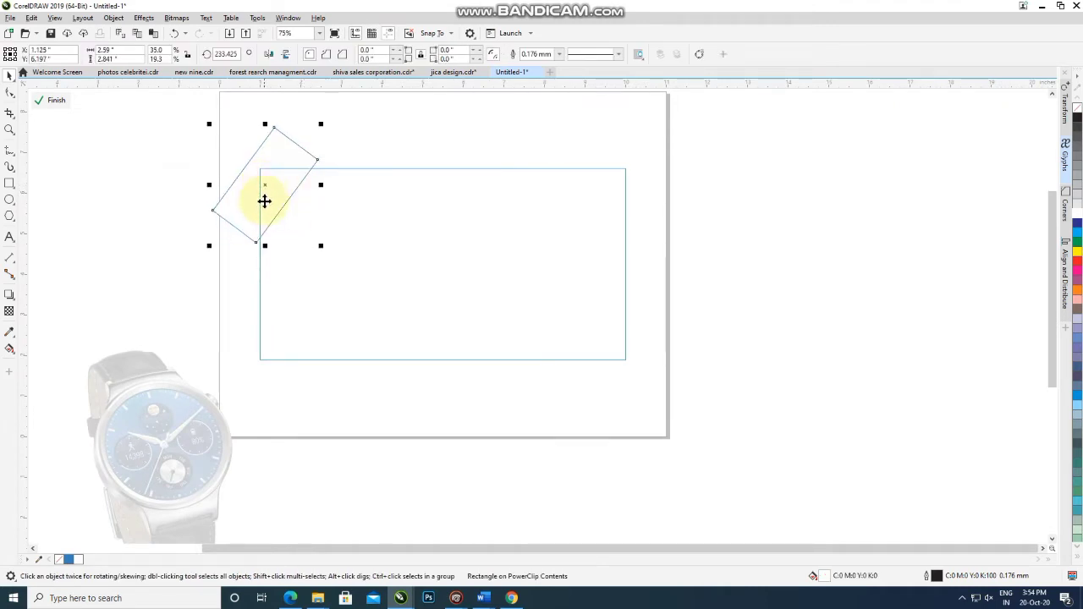
pyautogui.scroll(-2, 290, 254)
pyautogui.click(56, 102)
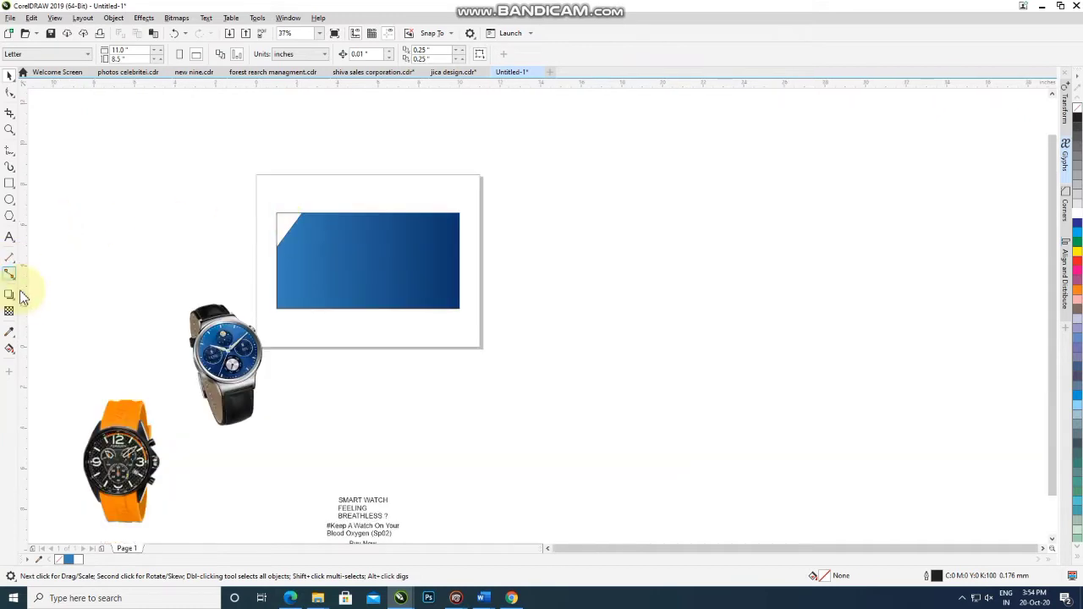
# - Sample the strap orange and apply it to the clipped corner rectangle
pyautogui.click(10, 333)
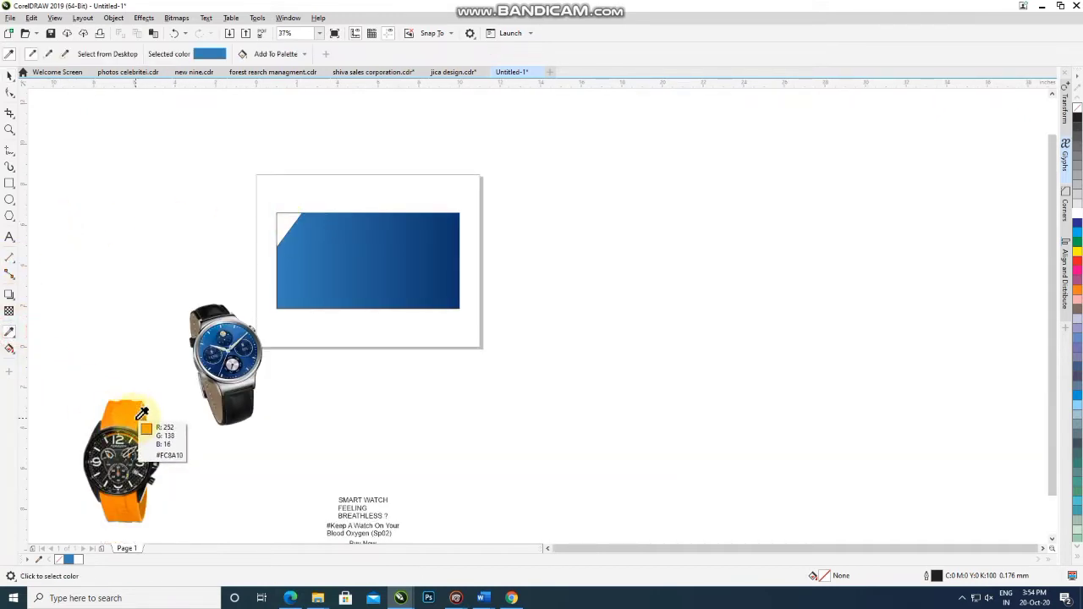
pyautogui.click(138, 417)
pyautogui.click(278, 221)
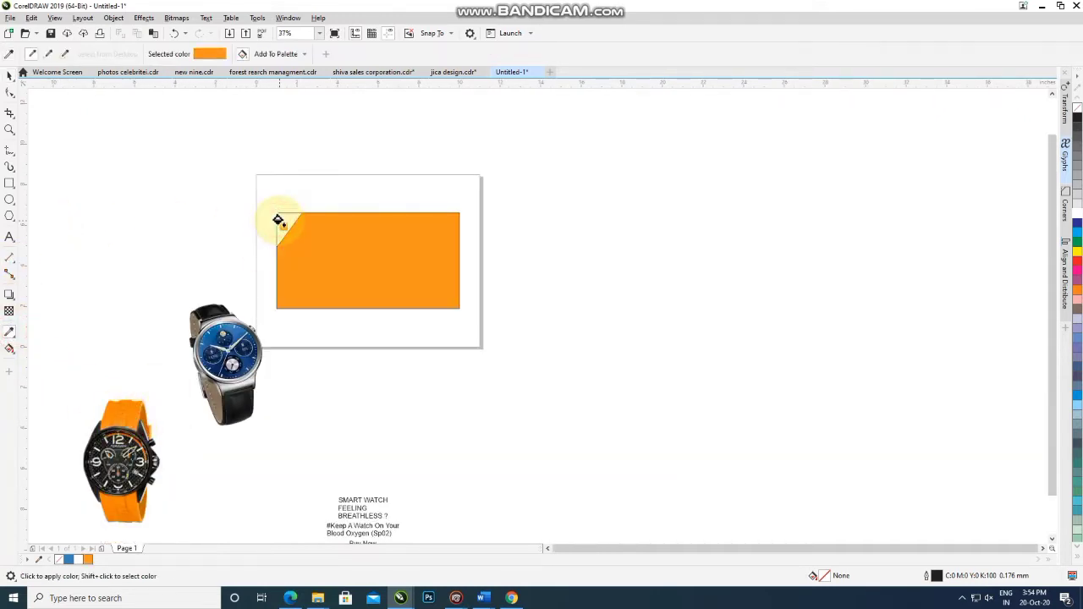
pyautogui.hotkey('ctrl', 'z')
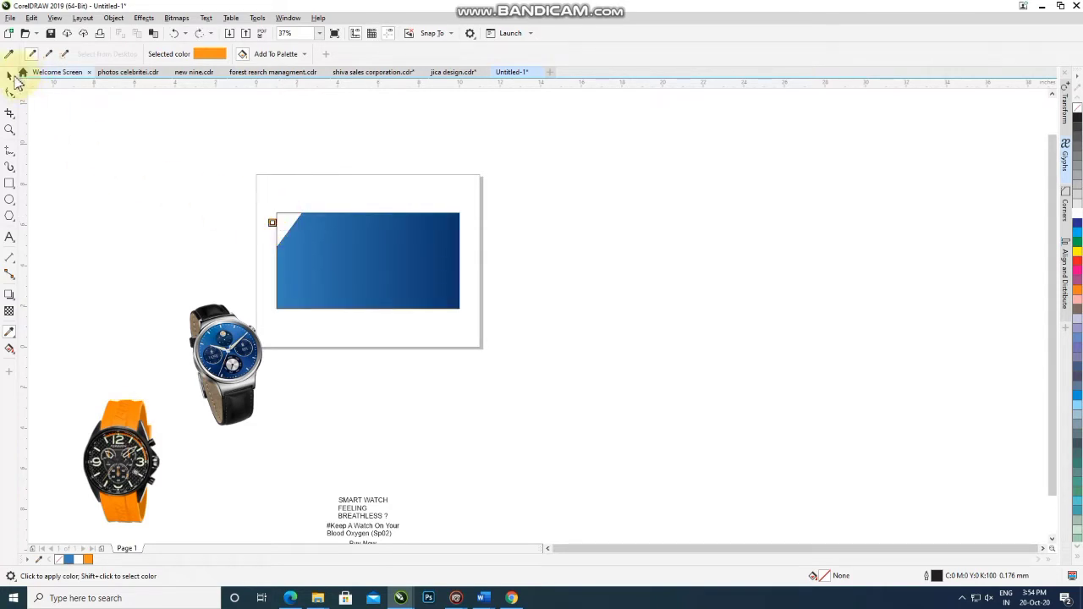
pyautogui.click(9, 74)
pyautogui.click(369, 266)
pyautogui.rightClick(369, 267)
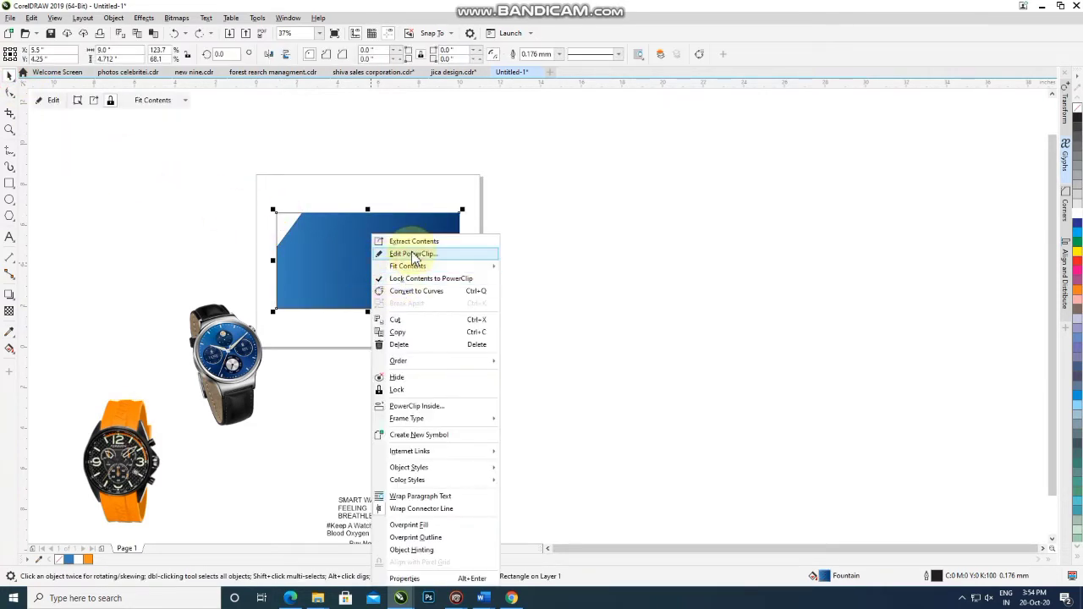
pyautogui.click(404, 252)
pyautogui.click(288, 228)
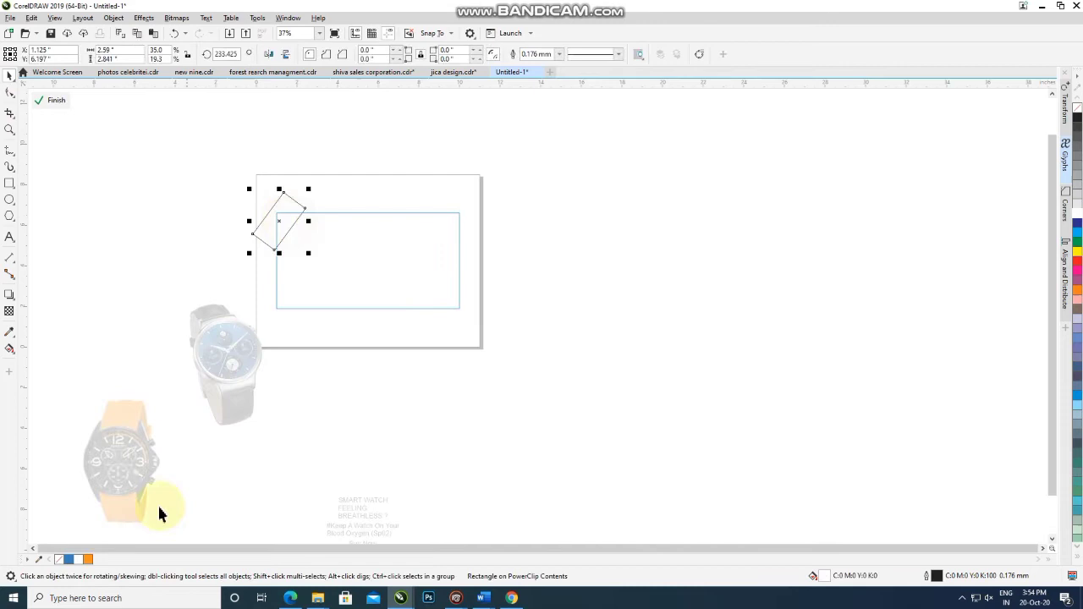
pyautogui.click(87, 559)
# - Remove the orange rectangle's outline and copy it to the banner's bottom-right corner
pyautogui.click(96, 286)
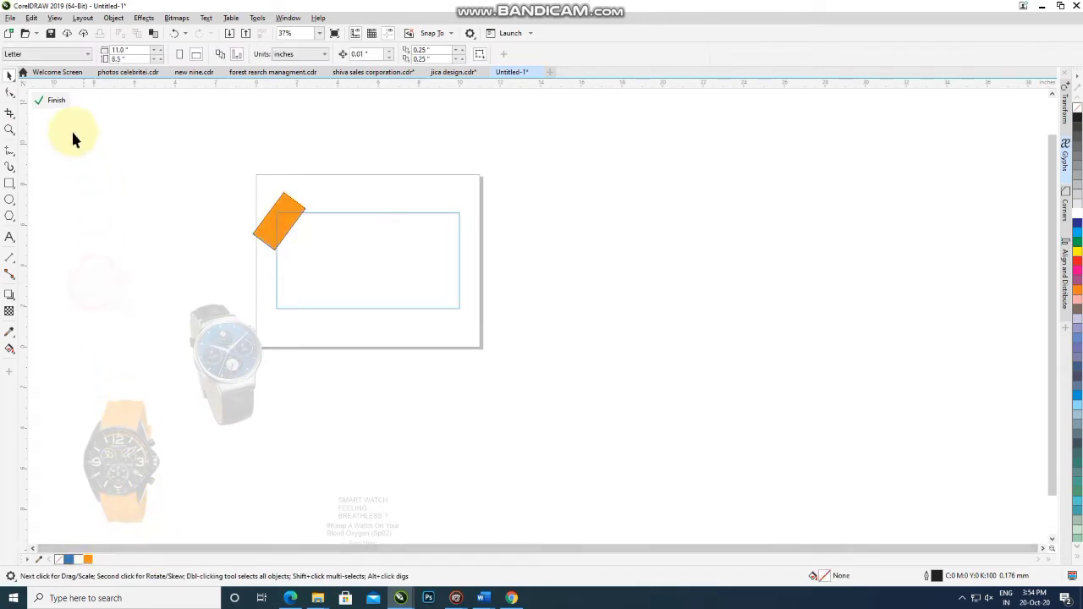
pyautogui.click(272, 229)
pyautogui.rightClick(64, 558)
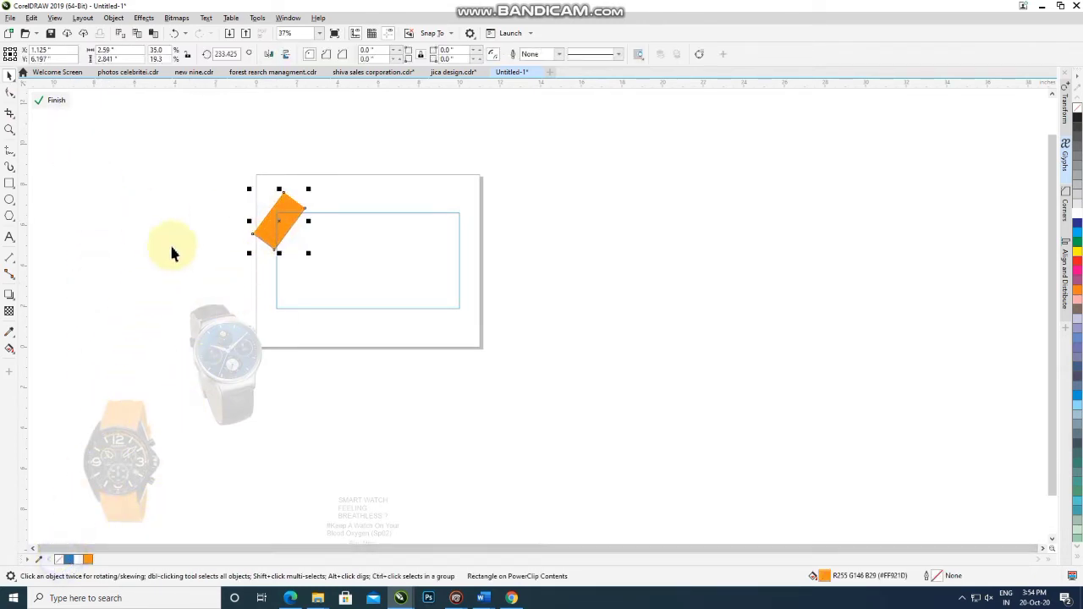
pyautogui.moveTo(281, 228); pyautogui.dragTo(473, 328)
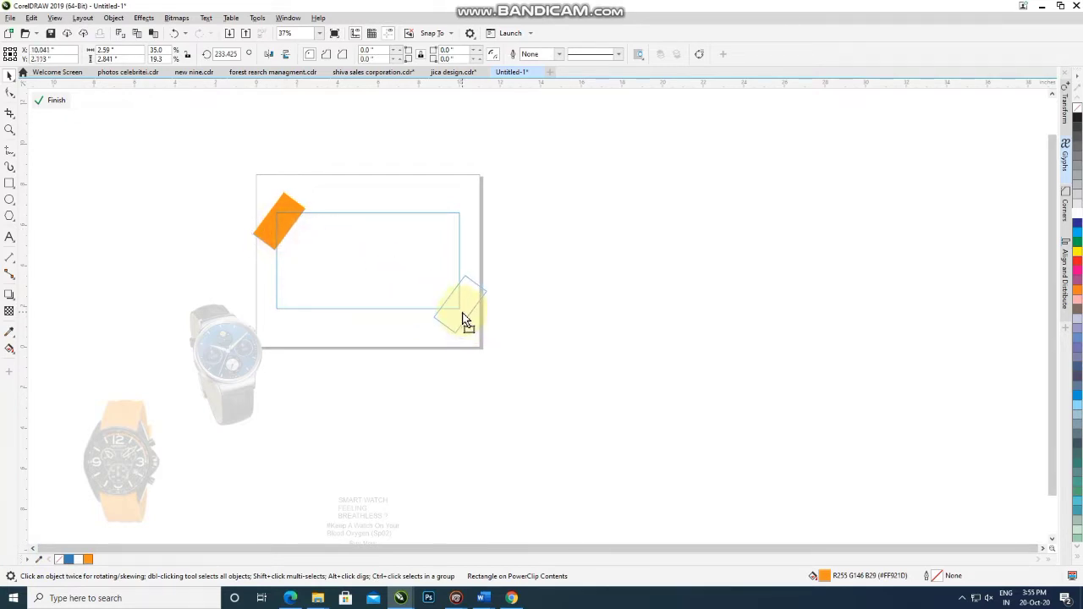
pyautogui.moveTo(461, 315); pyautogui.dragTo(461, 315)
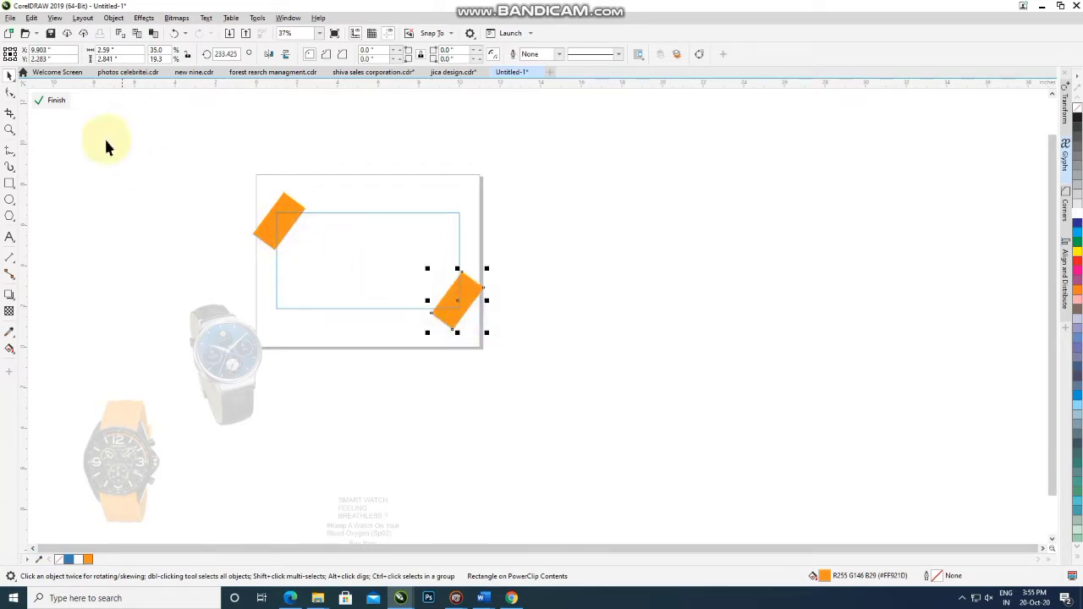
pyautogui.click(57, 101)
pyautogui.click(75, 172)
# - Arrange the blue watch and orange watch together on the banner's right side
pyautogui.scroll(2, 362, 252)
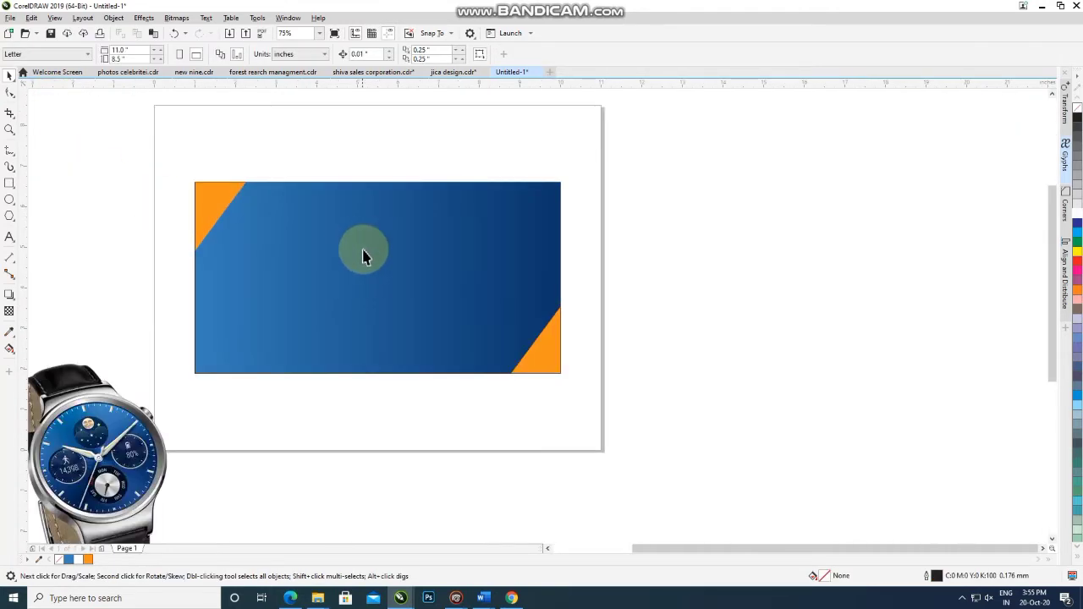
pyautogui.scroll(-2, 362, 253)
pyautogui.click(209, 201)
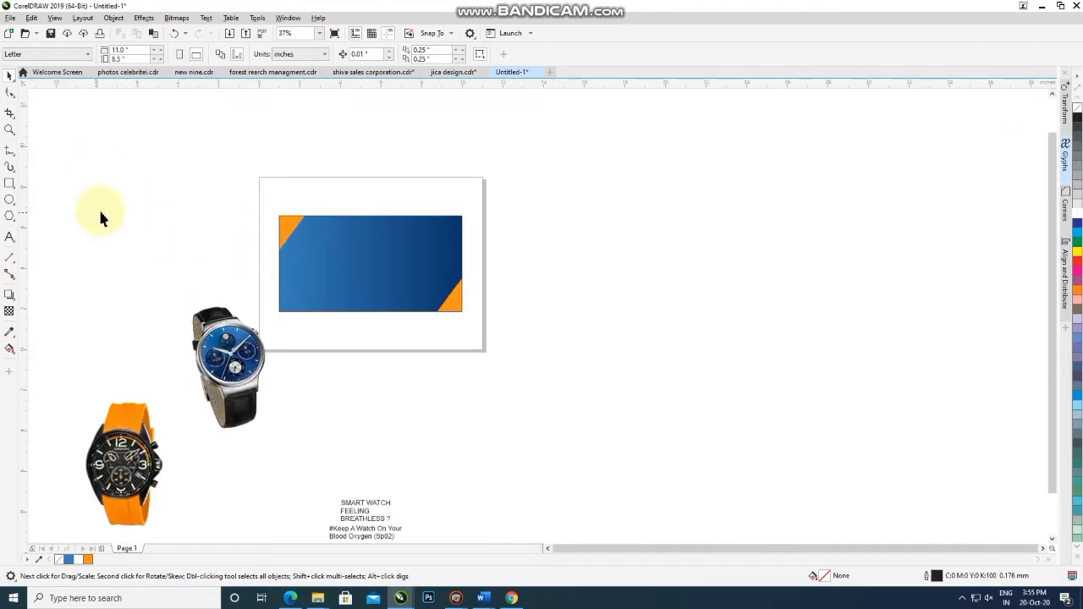
pyautogui.scroll(2, 362, 285)
pyautogui.scroll(-2, 363, 285)
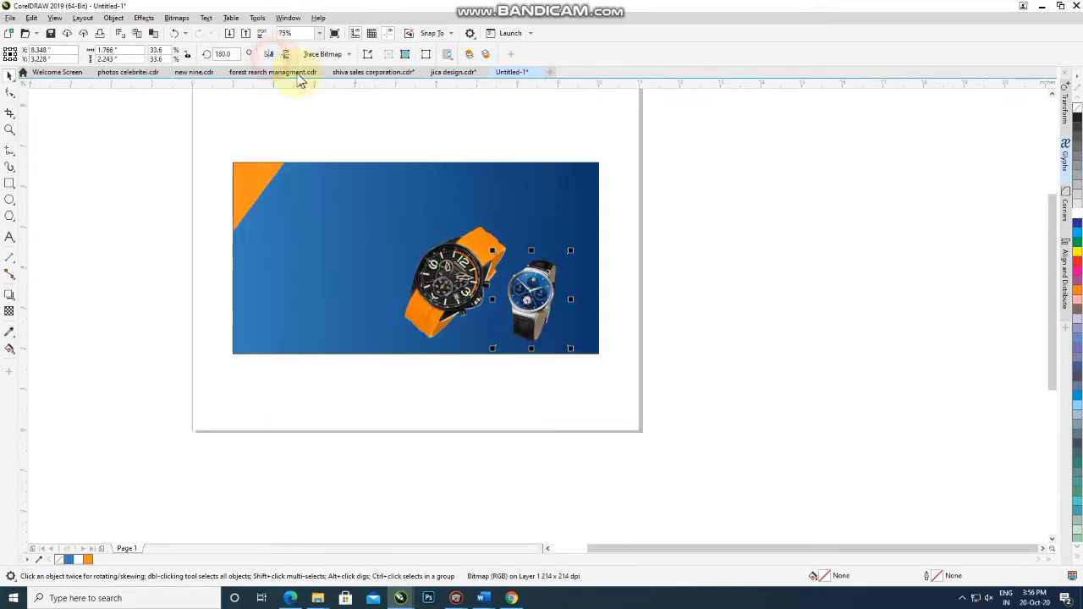
pyautogui.moveTo(576, 246); pyautogui.dragTo(588, 240)
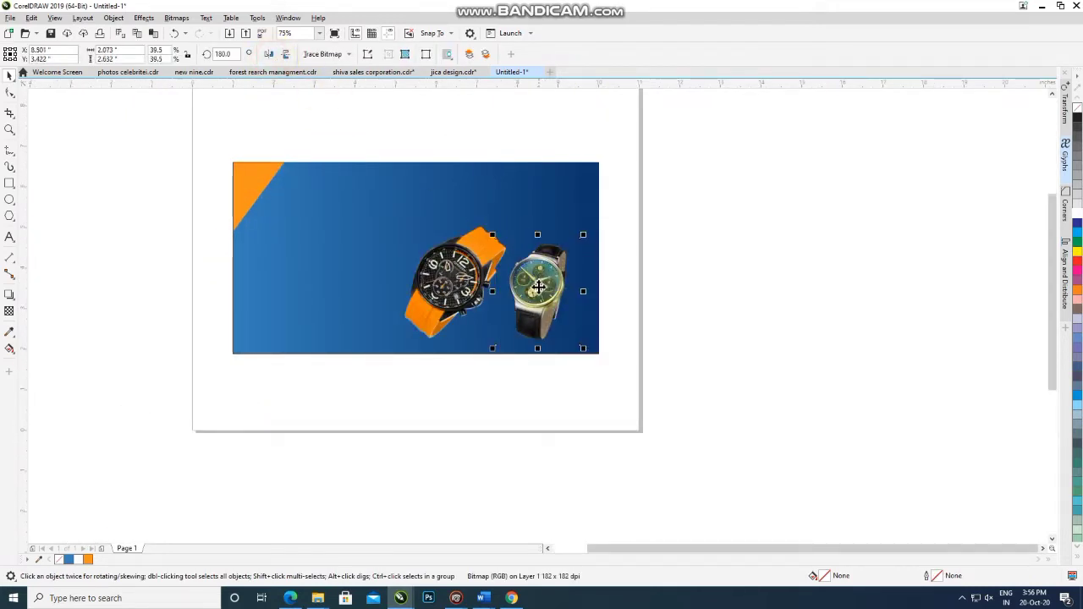
pyautogui.moveTo(544, 283); pyautogui.dragTo(538, 279)
pyautogui.click(454, 287)
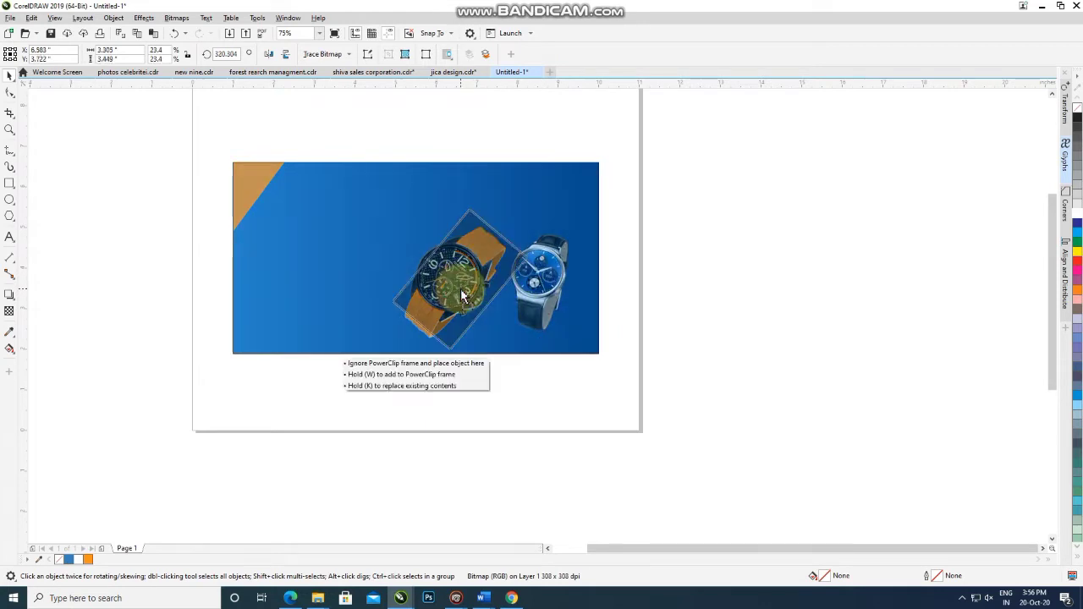
pyautogui.moveTo(453, 287); pyautogui.dragTo(461, 286)
pyautogui.click(679, 250)
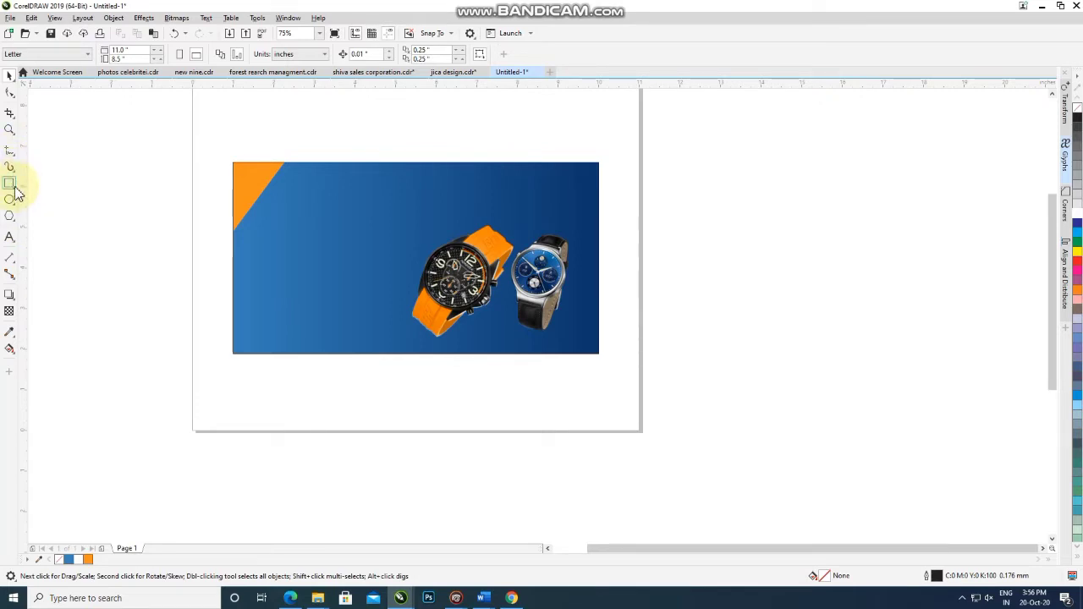
# - Draw a diagonal line across the banner with a 3.0 mm orange outline
pyautogui.click(15, 158)
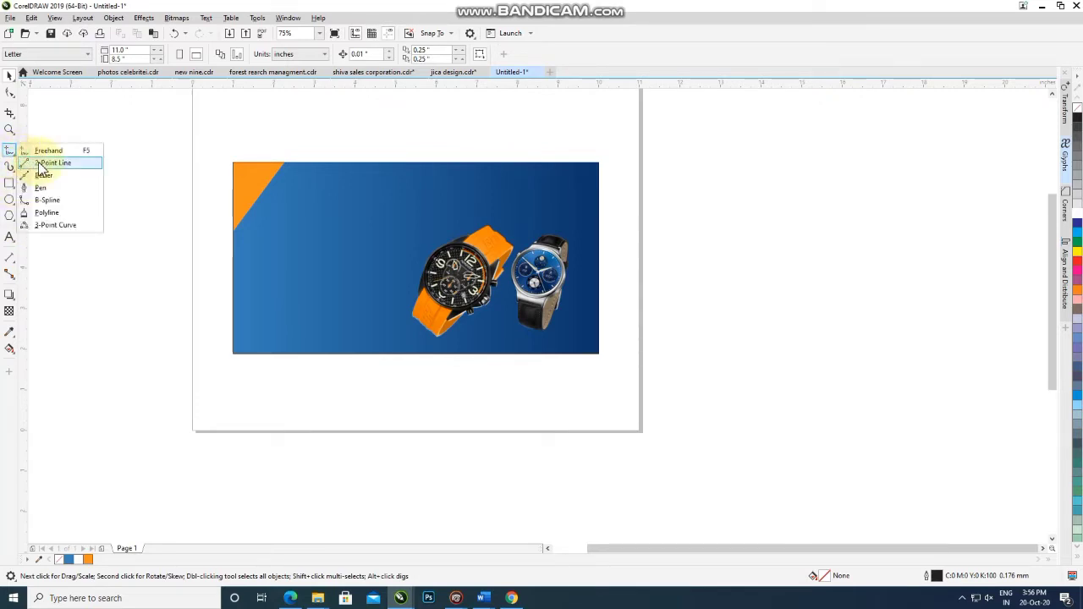
pyautogui.click(43, 163)
pyautogui.moveTo(406, 122); pyautogui.dragTo(648, 298)
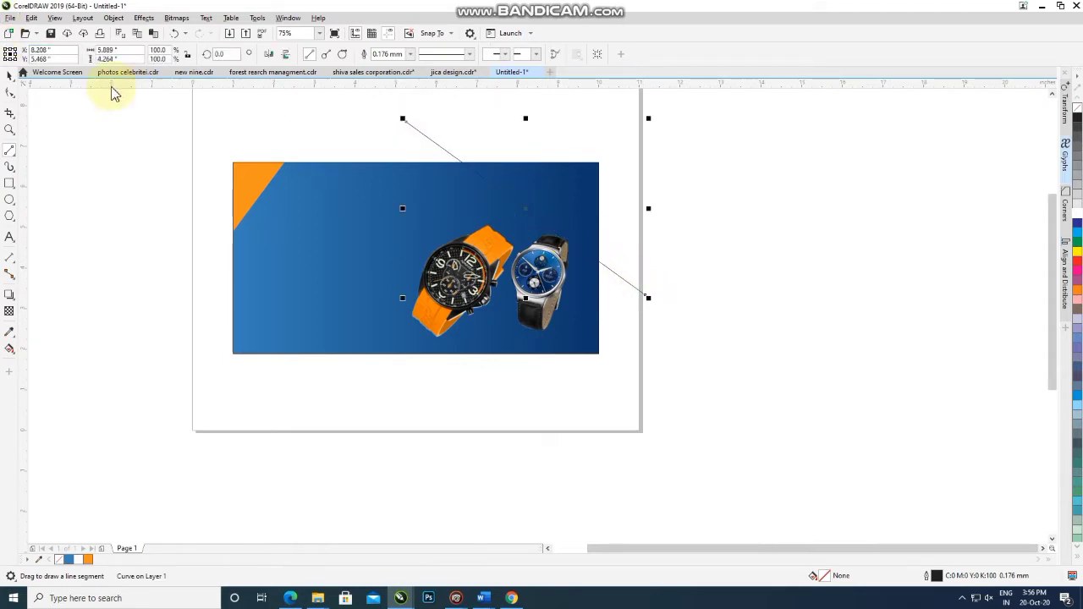
pyautogui.click(12, 78)
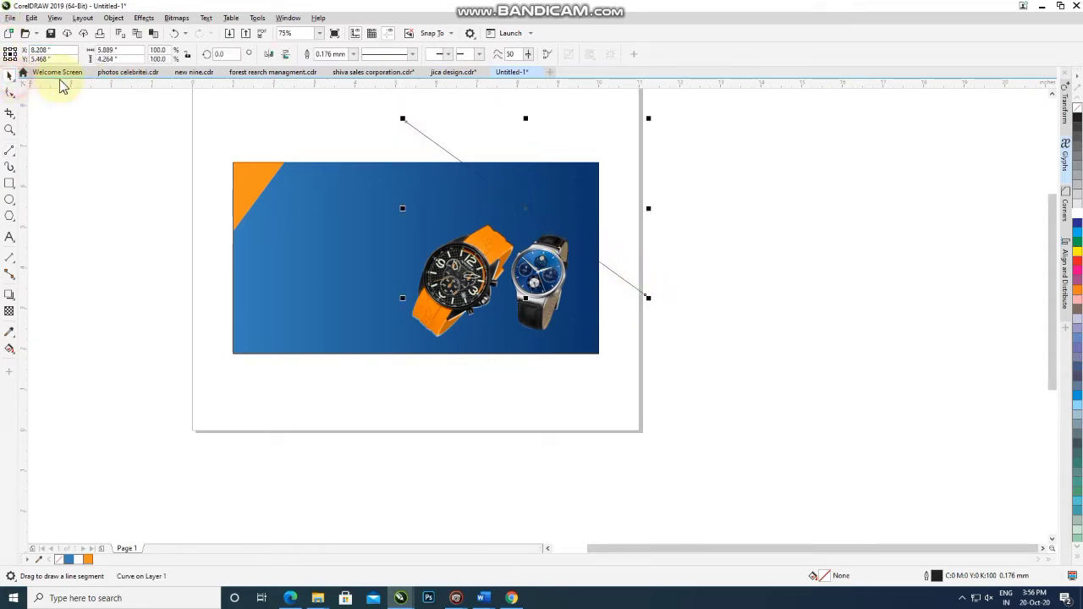
pyautogui.click(353, 53)
pyautogui.click(353, 151)
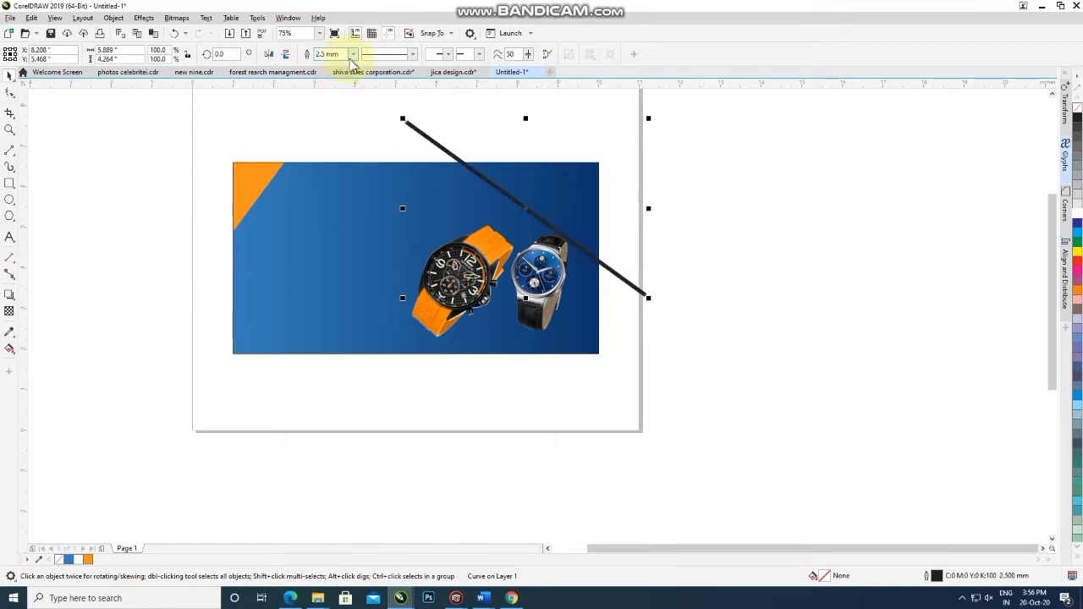
pyautogui.click(352, 54)
pyautogui.click(346, 159)
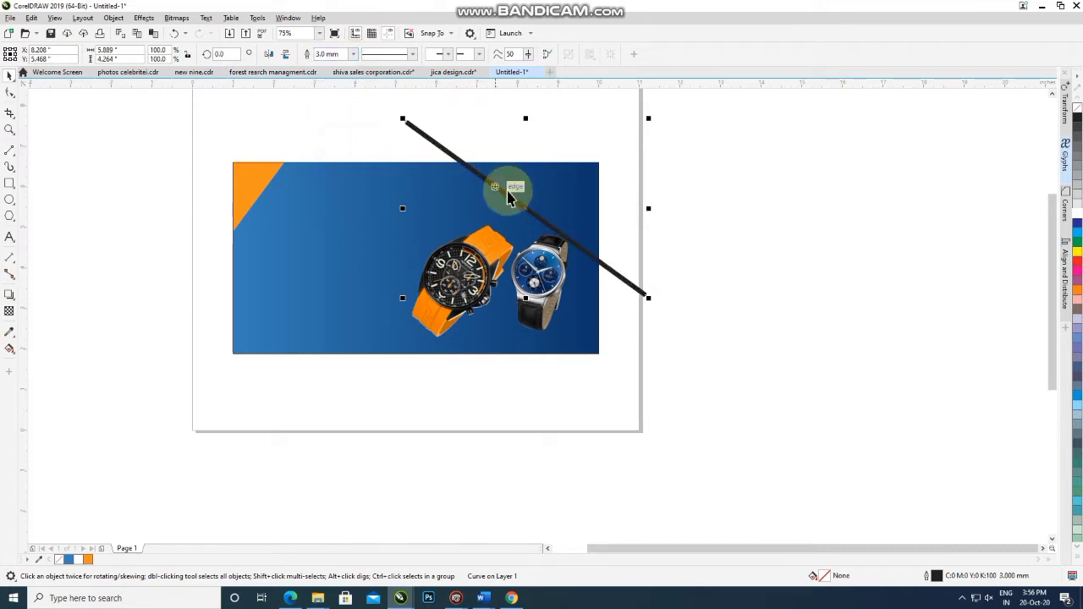
pyautogui.rightClick(88, 560)
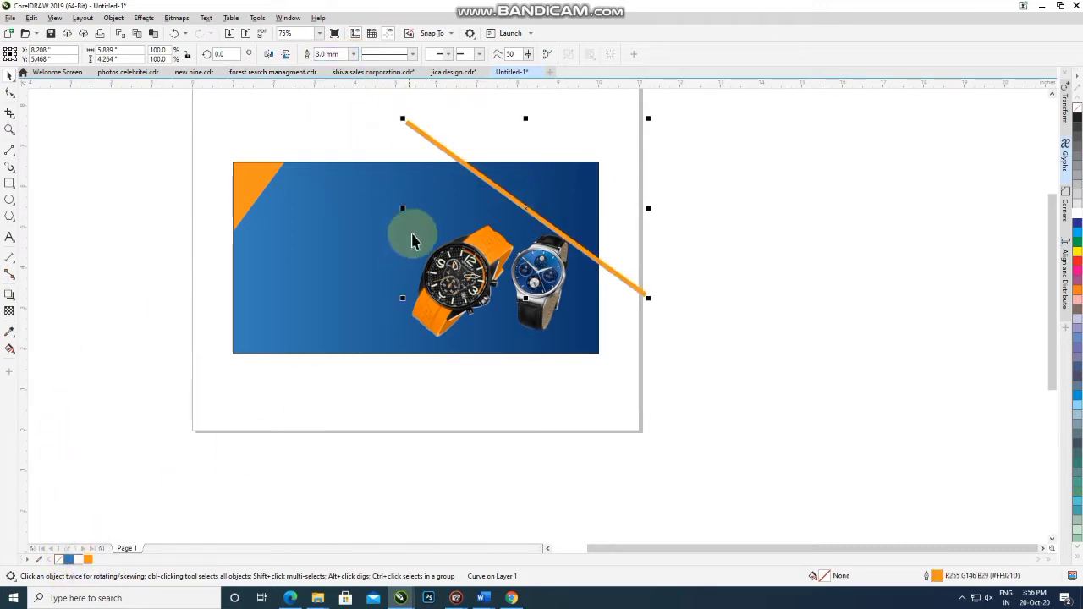
# - Duplicate the line into a parallel stripe and PowerClip both inside the banner
pyautogui.moveTo(532, 214); pyautogui.dragTo(506, 242)
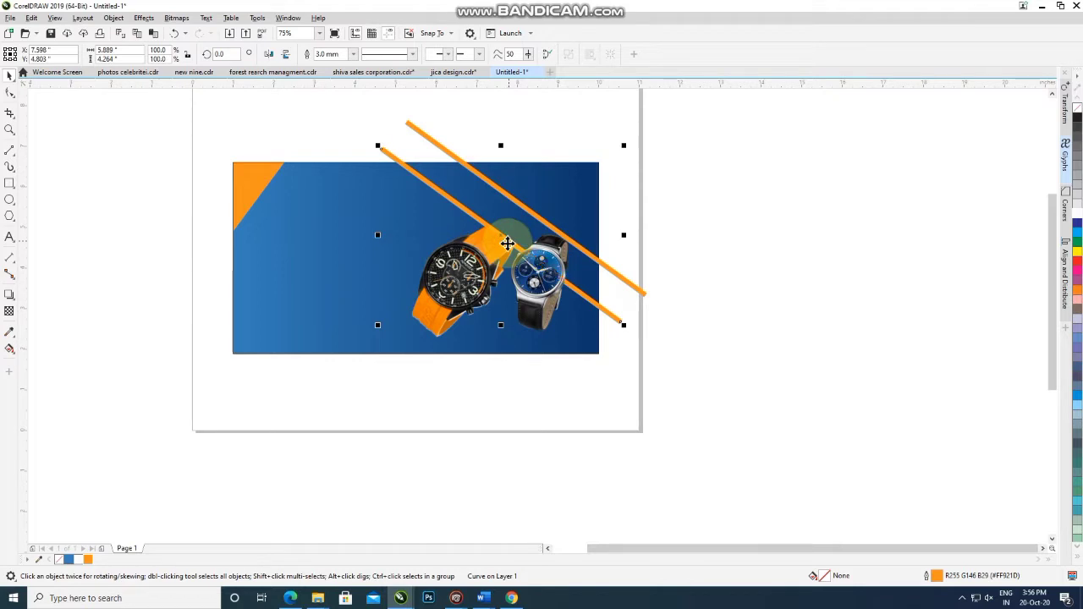
pyautogui.click(693, 369)
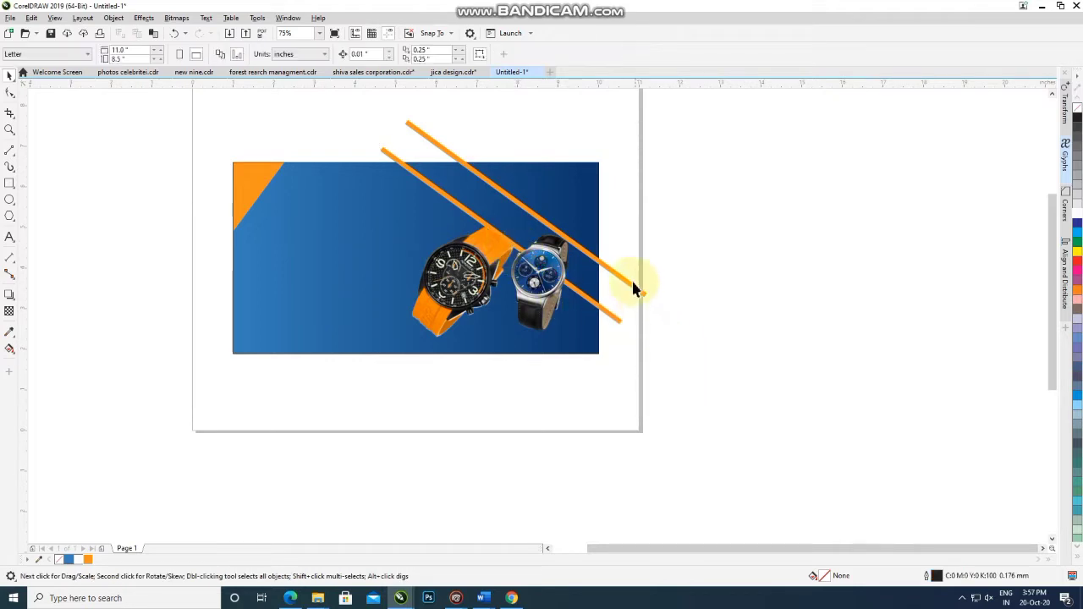
pyautogui.click(627, 285)
pyautogui.keyDown('shift'); pyautogui.click(611, 313); pyautogui.keyUp('shift')
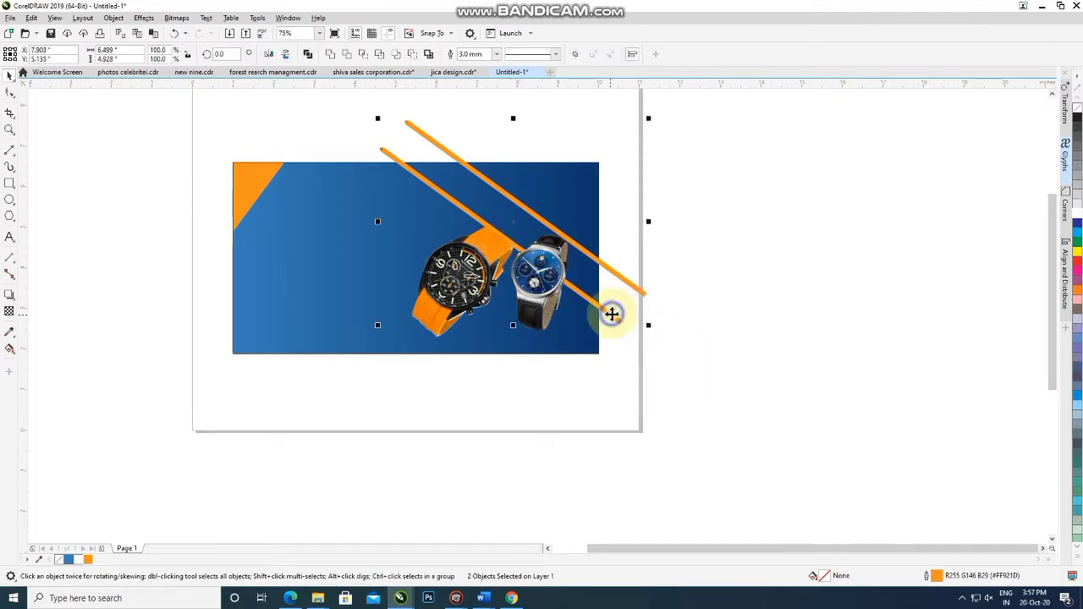
pyautogui.rightClick(611, 314)
pyautogui.click(658, 155)
# - Finish clipping the stripes into the banner and close the accidental Document Options dialog
pyautogui.click(370, 286)
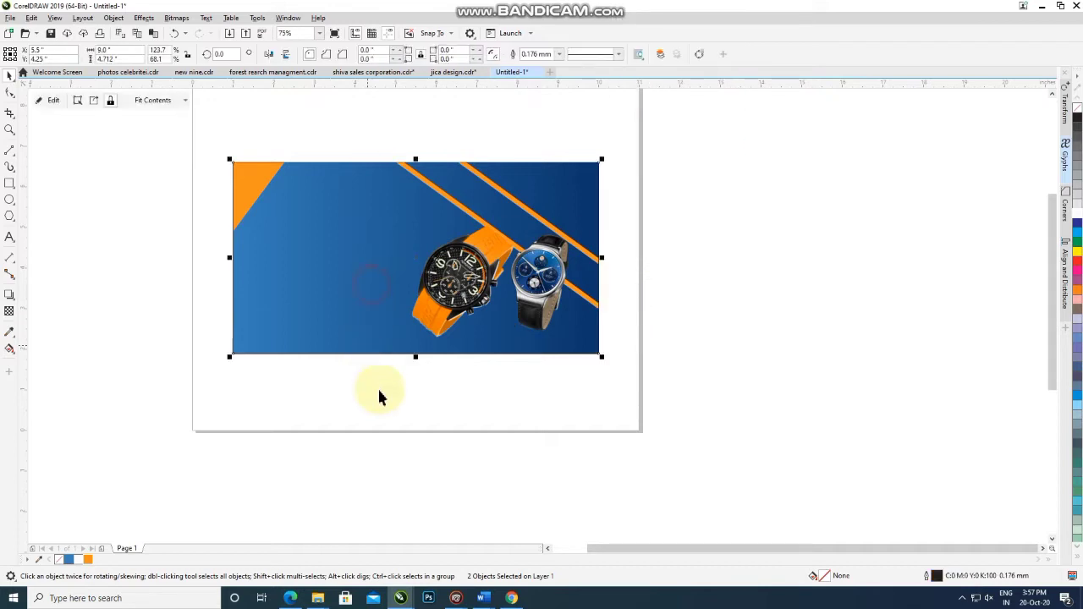
pyautogui.click(398, 435)
pyautogui.doubleClick(726, 276)
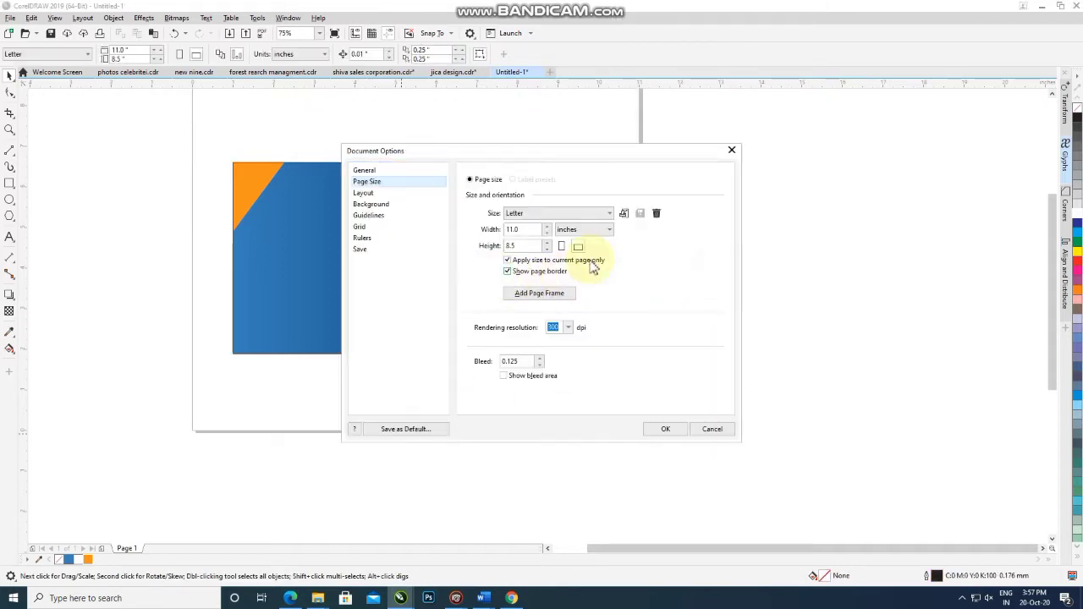
pyautogui.click(737, 144)
pyautogui.click(788, 215)
# - Delete the orange watch image, leaving only the blue watch
pyautogui.click(461, 279)
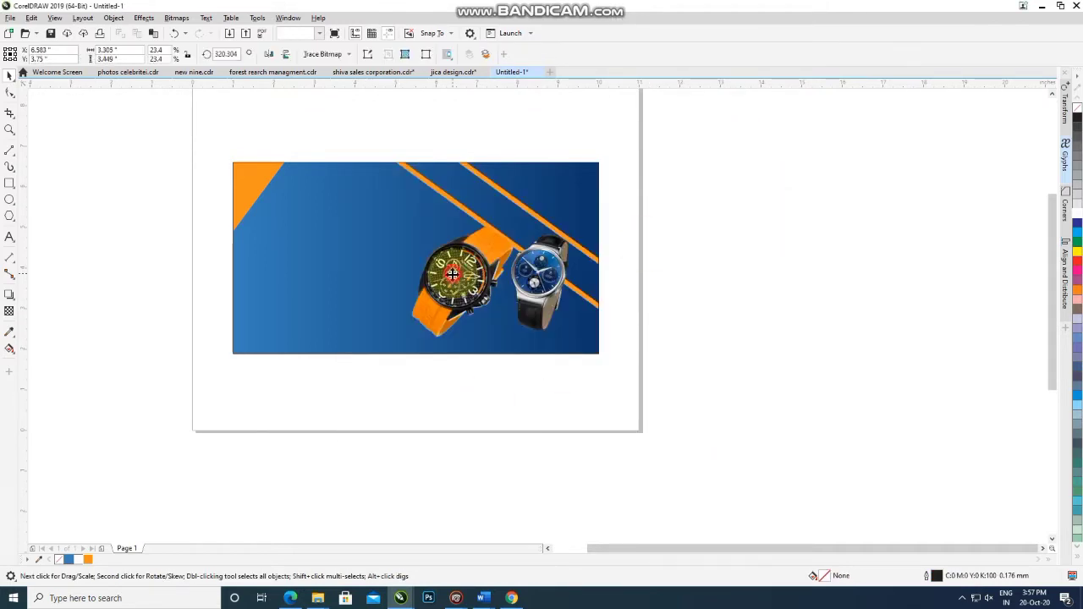
pyautogui.press('Delete')
pyautogui.click(520, 300)
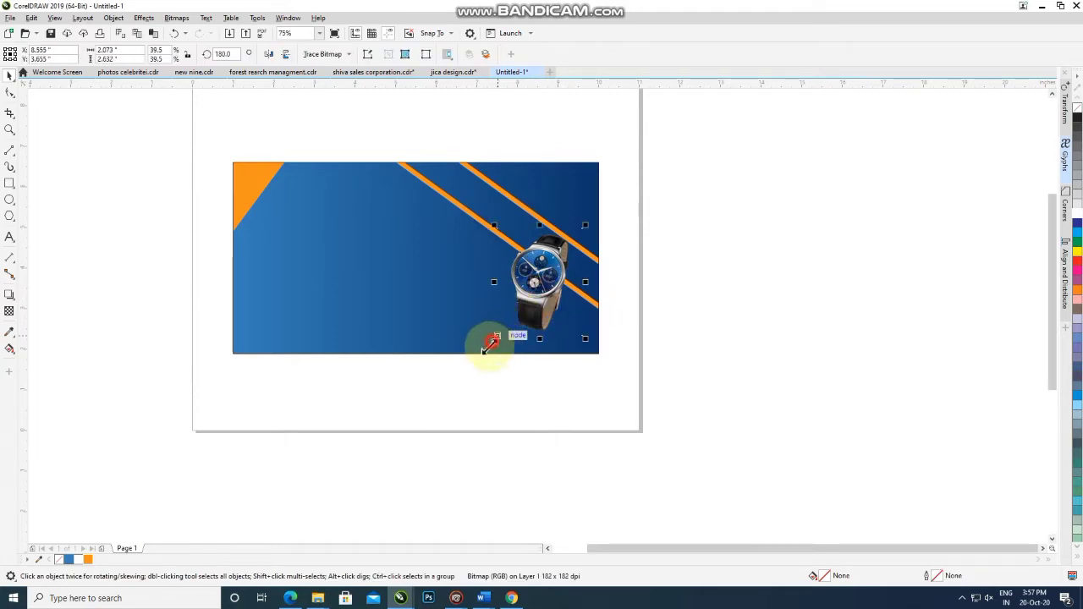
# - Scale the blue watch to about 55.5% and place it over the stripes near the right edge
pyautogui.moveTo(489, 347); pyautogui.dragTo(461, 369)
pyautogui.moveTo(528, 310); pyautogui.dragTo(534, 287)
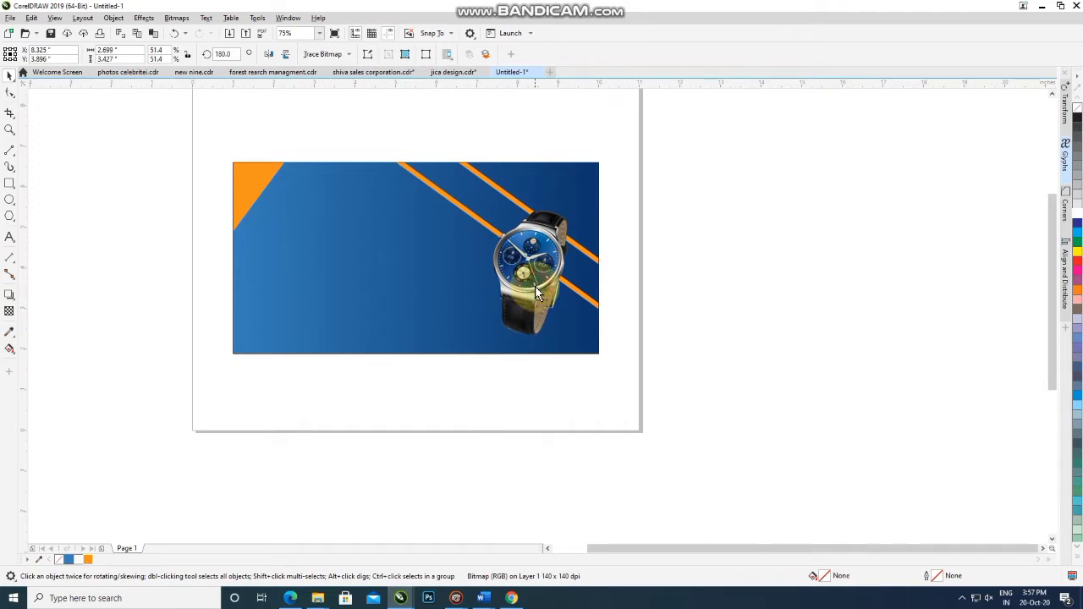
pyautogui.moveTo(475, 342); pyautogui.dragTo(464, 350)
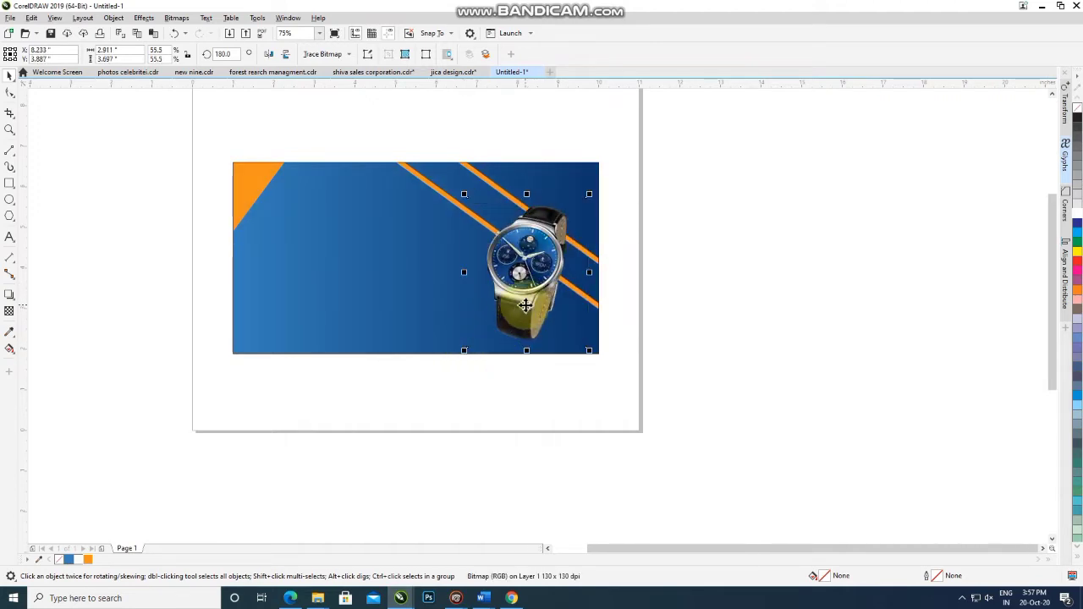
pyautogui.moveTo(526, 304)
pyautogui.mouseDown()
pyautogui.moveTo(587, 302)
pyautogui.moveTo(565, 284)
pyautogui.mouseUp()
pyautogui.click(679, 280)
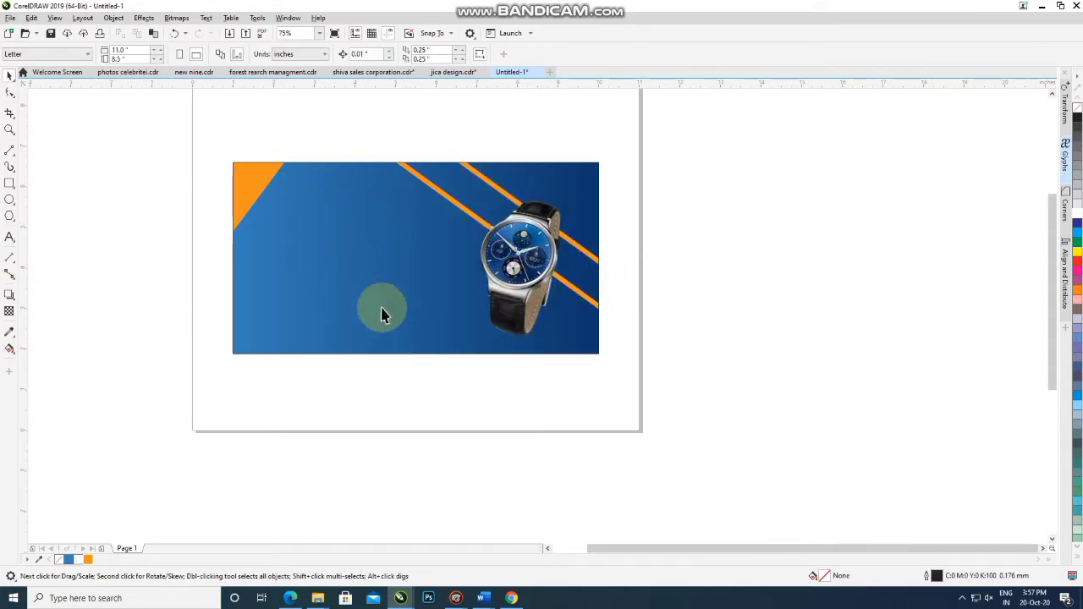
pyautogui.click(464, 214)
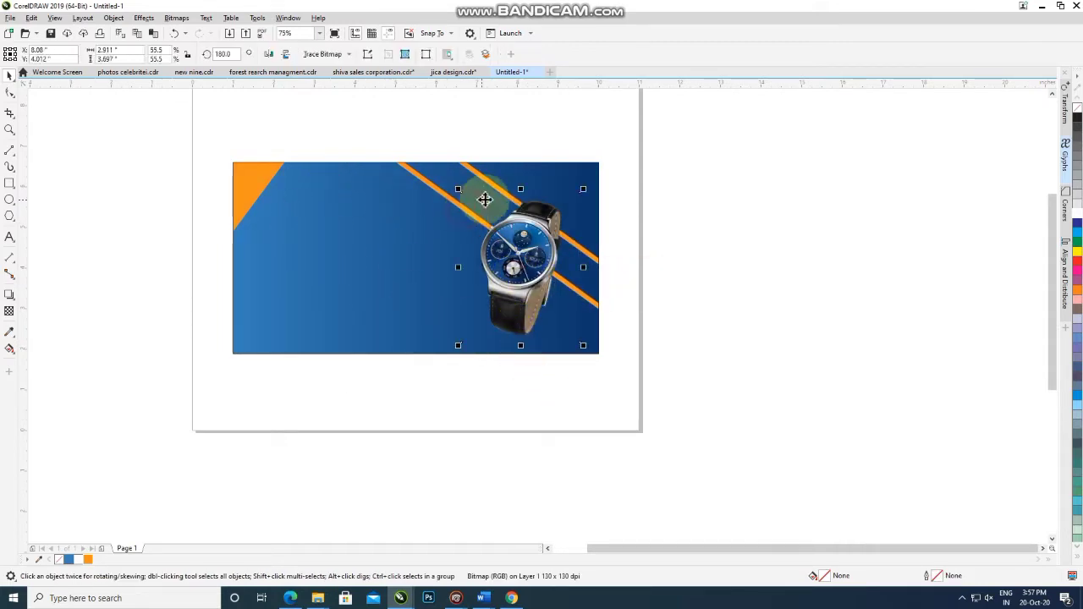
# - Copy both orange stripes inside the PowerClip to the banner's lower-left corner
pyautogui.click(423, 188)
pyautogui.rightClick(423, 190)
pyautogui.click(459, 209)
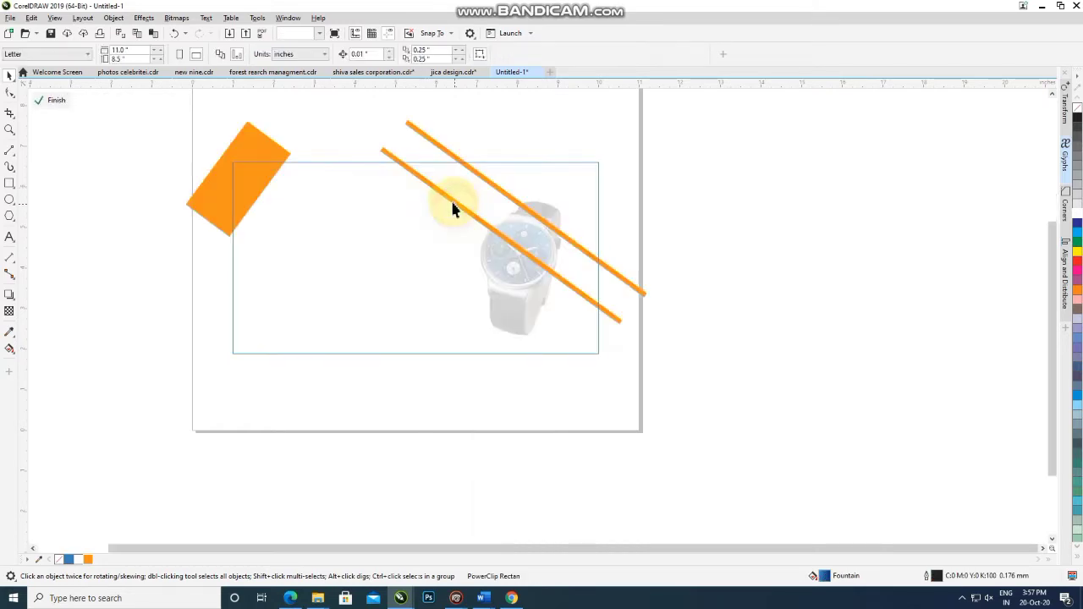
pyautogui.keyDown('shift'); pyautogui.click(495, 184); pyautogui.keyUp('shift')
pyautogui.moveTo(495, 184)
pyautogui.mouseDown()
pyautogui.moveTo(331, 321)
pyautogui.moveTo(282, 310)
pyautogui.moveTo(279, 292)
pyautogui.mouseUp()
pyautogui.click(56, 100)
pyautogui.click(80, 175)
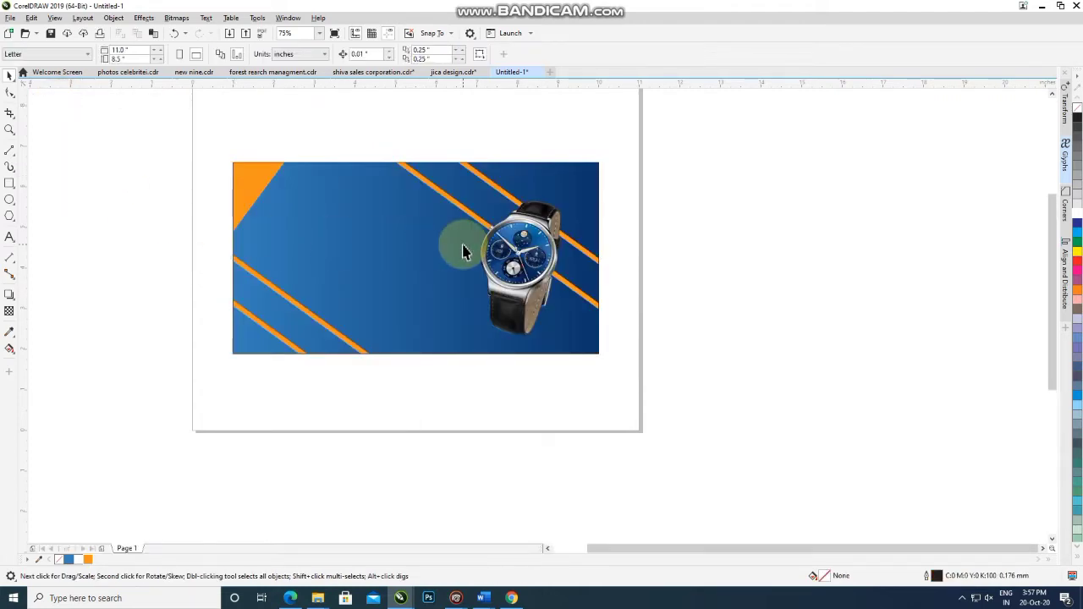
# - Enlarge the blue watch to about 62.9% and reposition it on the right
pyautogui.click(520, 245)
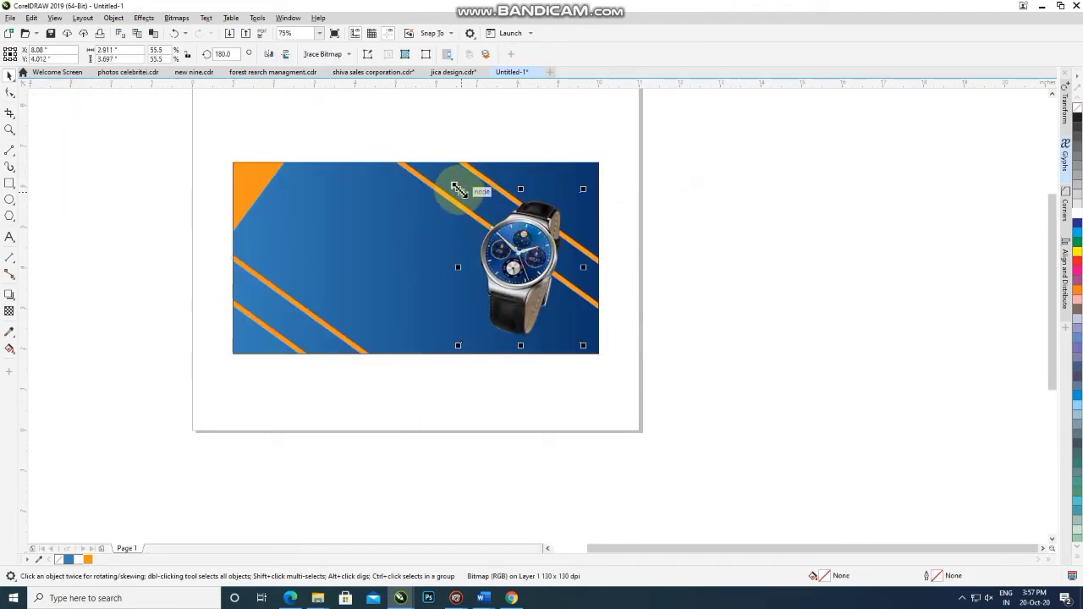
pyautogui.moveTo(457, 189); pyautogui.dragTo(443, 169)
pyautogui.moveTo(511, 241); pyautogui.dragTo(532, 250)
pyautogui.click(736, 273)
pyautogui.click(524, 245)
pyautogui.click(839, 229)
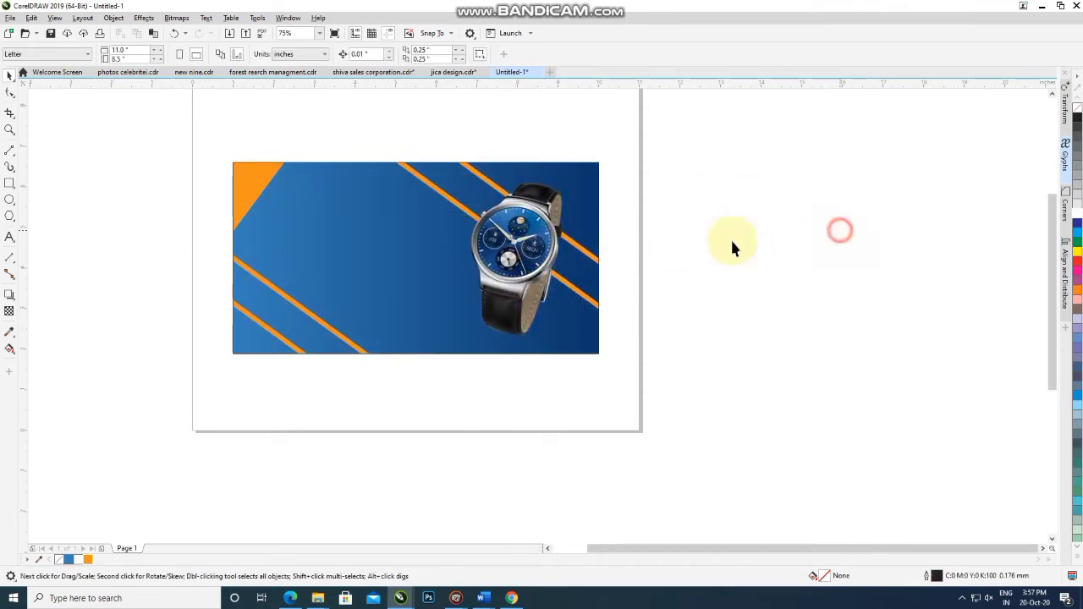
pyautogui.click(522, 247)
# - Move the FEELING BREATHLESS ? text onto the left side of the banner
pyautogui.click(123, 165)
pyautogui.scroll(-2, 285, 254)
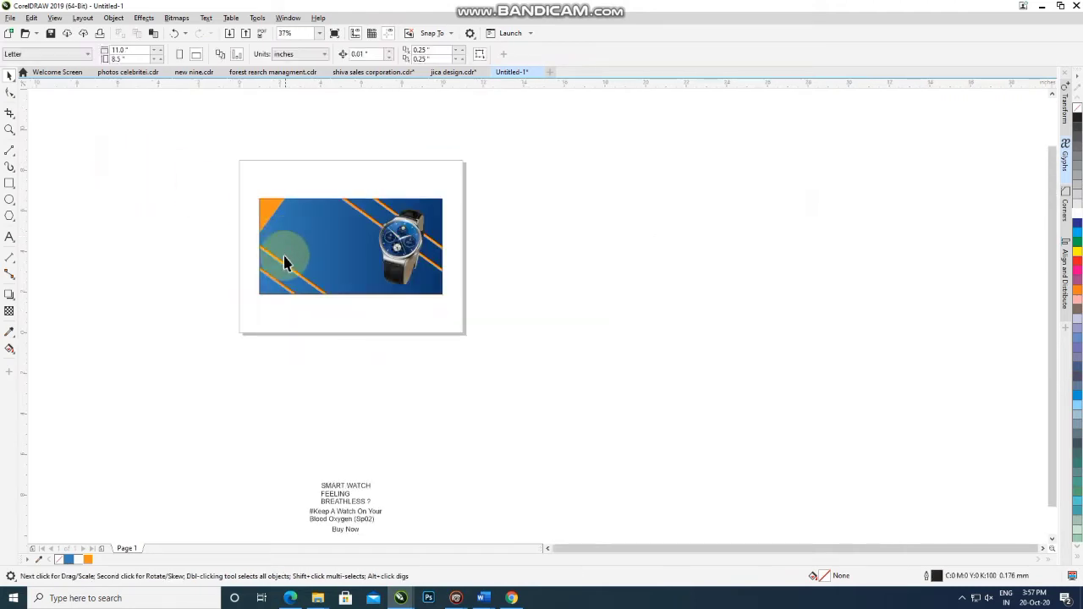
pyautogui.moveTo(346, 504); pyautogui.dragTo(295, 252)
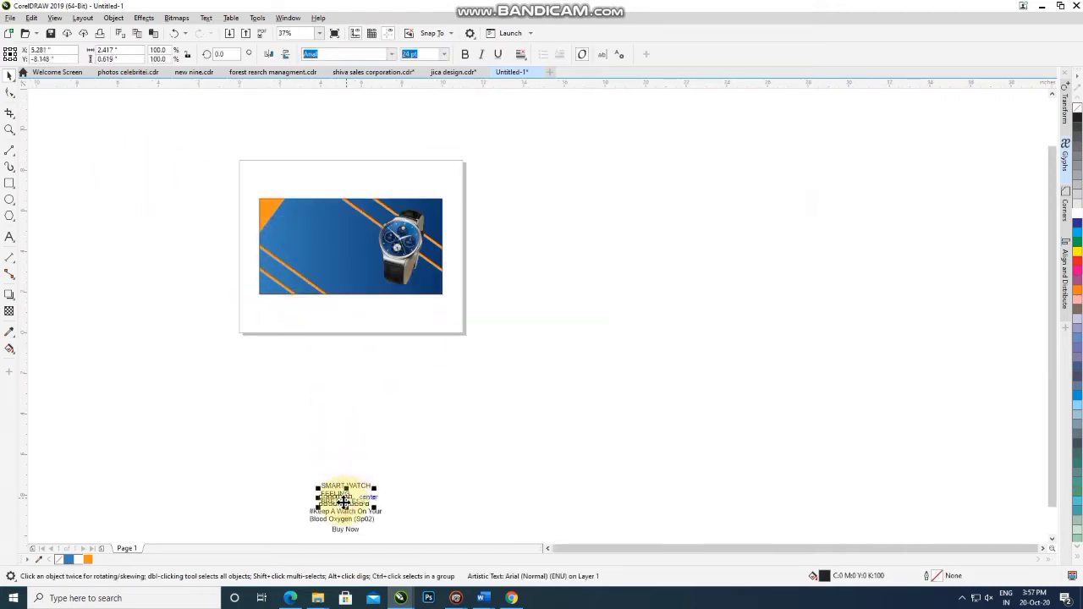
pyautogui.scroll(2, 294, 252)
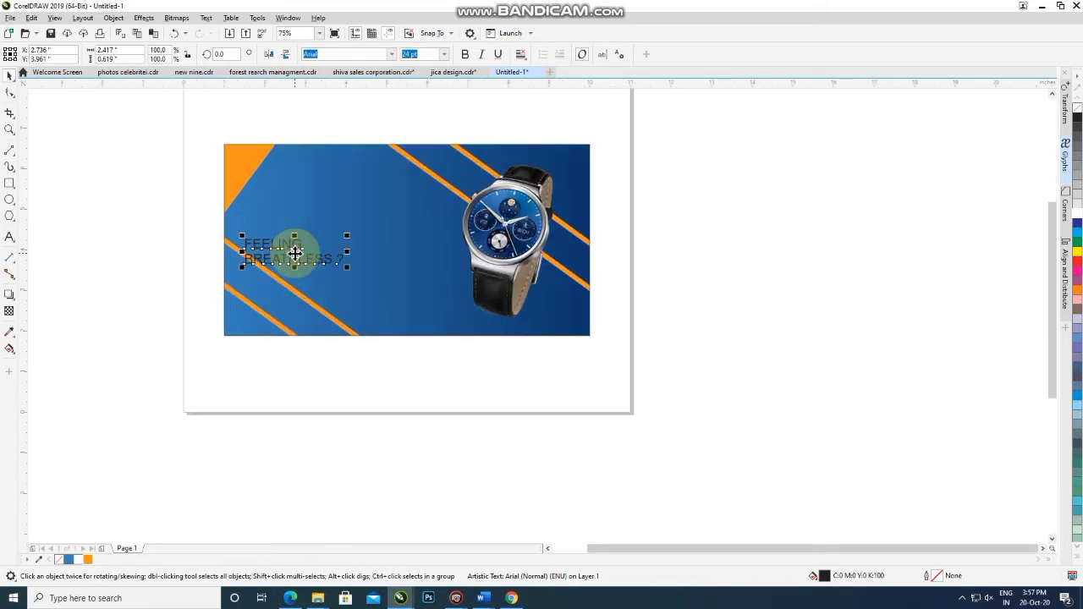
# - Scroll down the property bar font list to find Clarendon BT
pyautogui.click(392, 55)
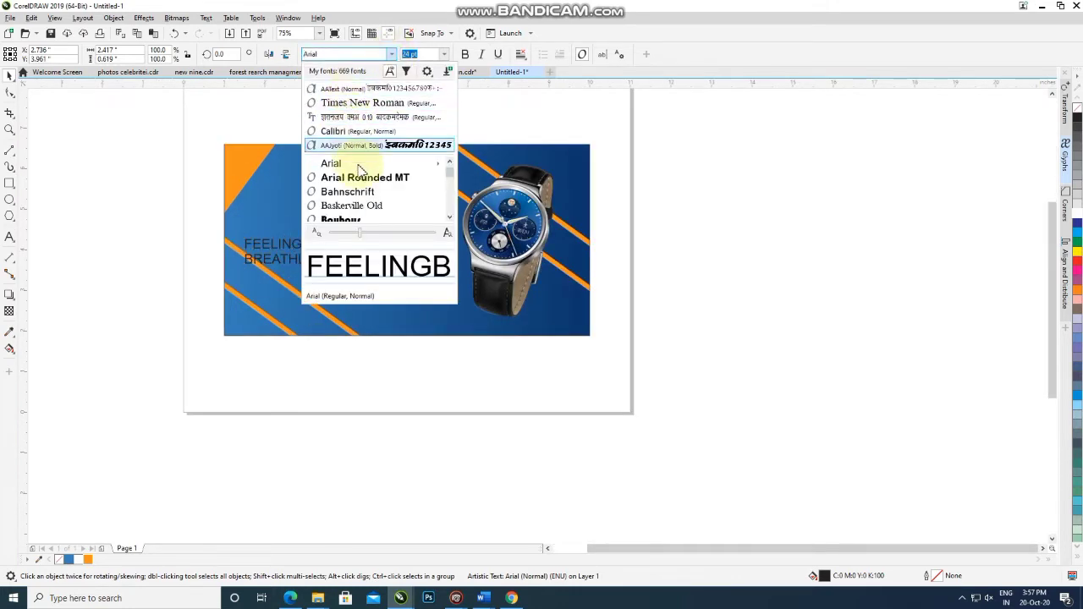
pyautogui.scroll(-1, 370, 202)
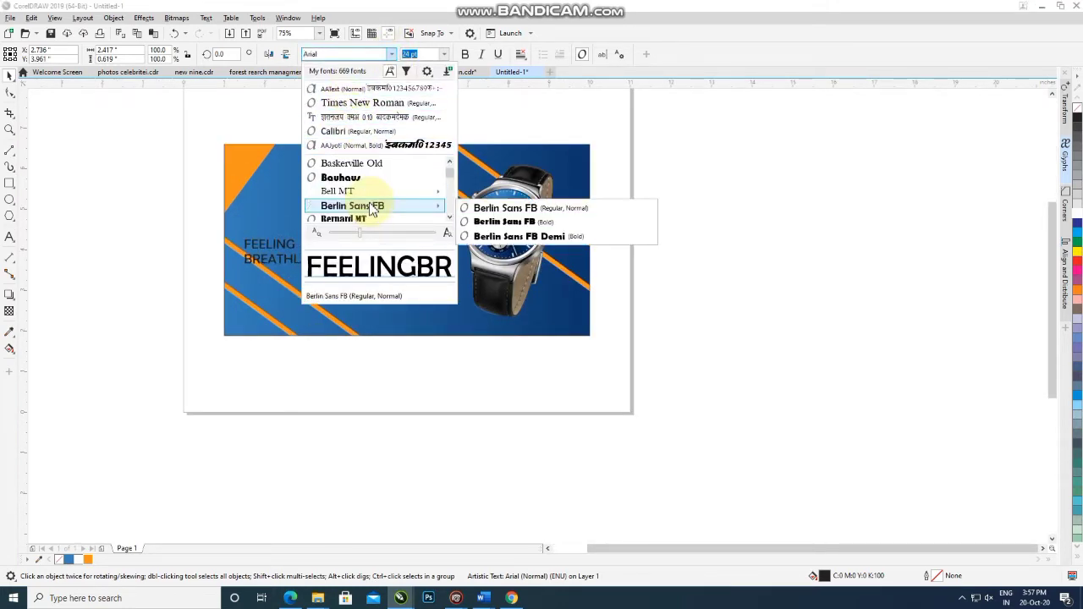
pyautogui.scroll(-1, 367, 217)
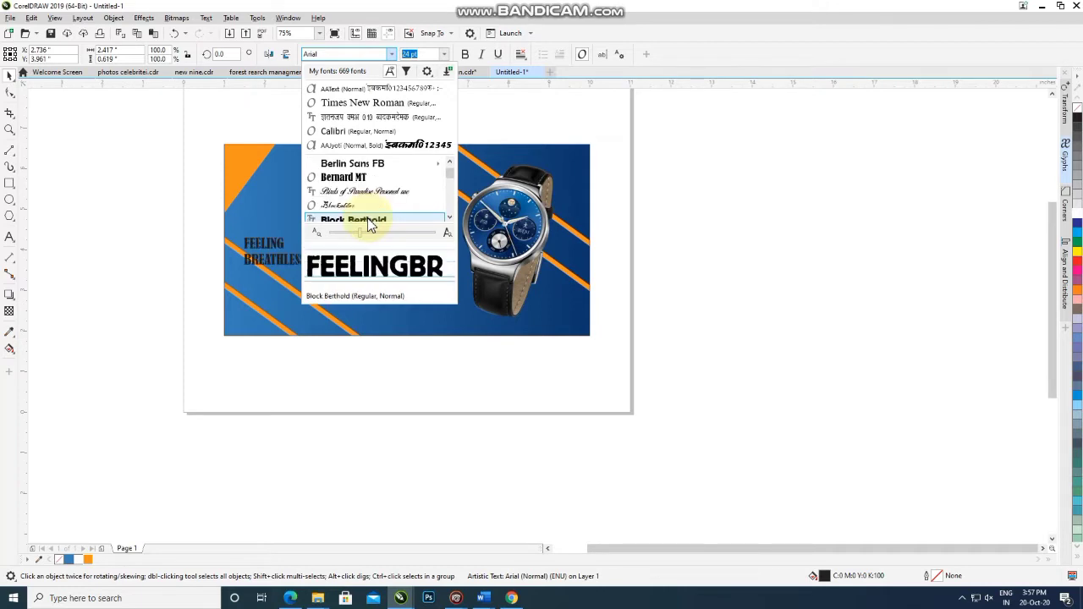
pyautogui.scroll(-1, 367, 217)
pyautogui.scroll(-1, 367, 220)
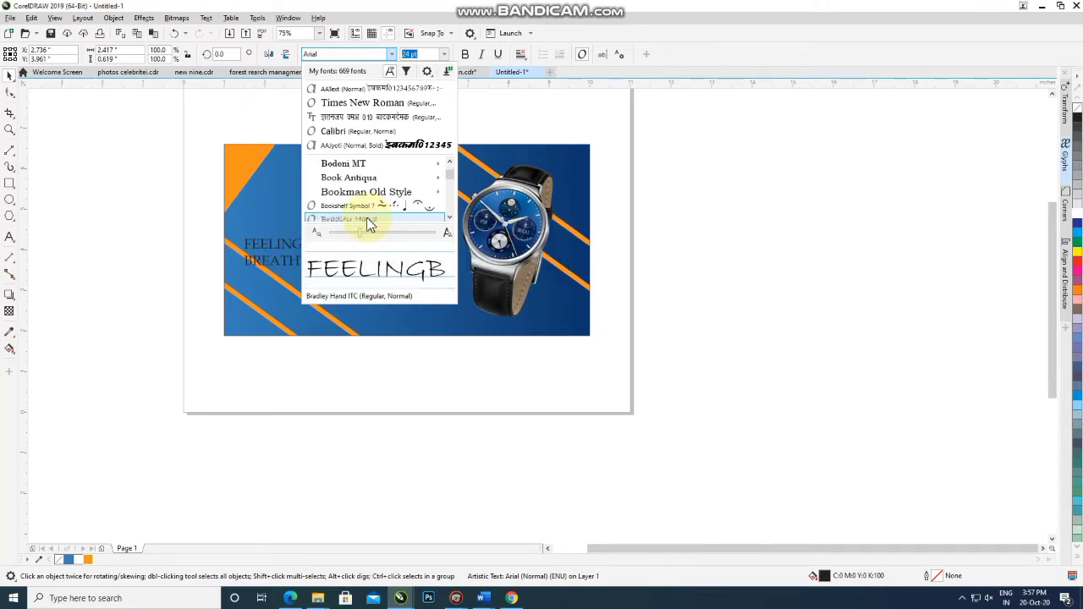
pyautogui.scroll(-1, 367, 220)
pyautogui.scroll(-1, 367, 220)
pyautogui.scroll(-1, 367, 220)
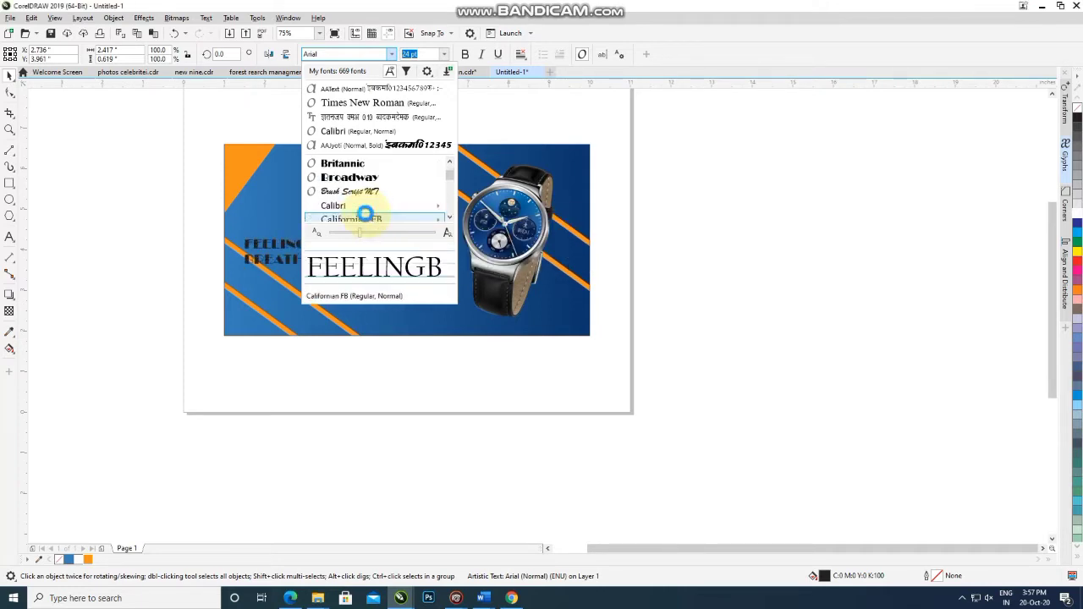
pyautogui.scroll(-1, 367, 220)
pyautogui.scroll(-1, 368, 219)
pyautogui.scroll(-1, 367, 220)
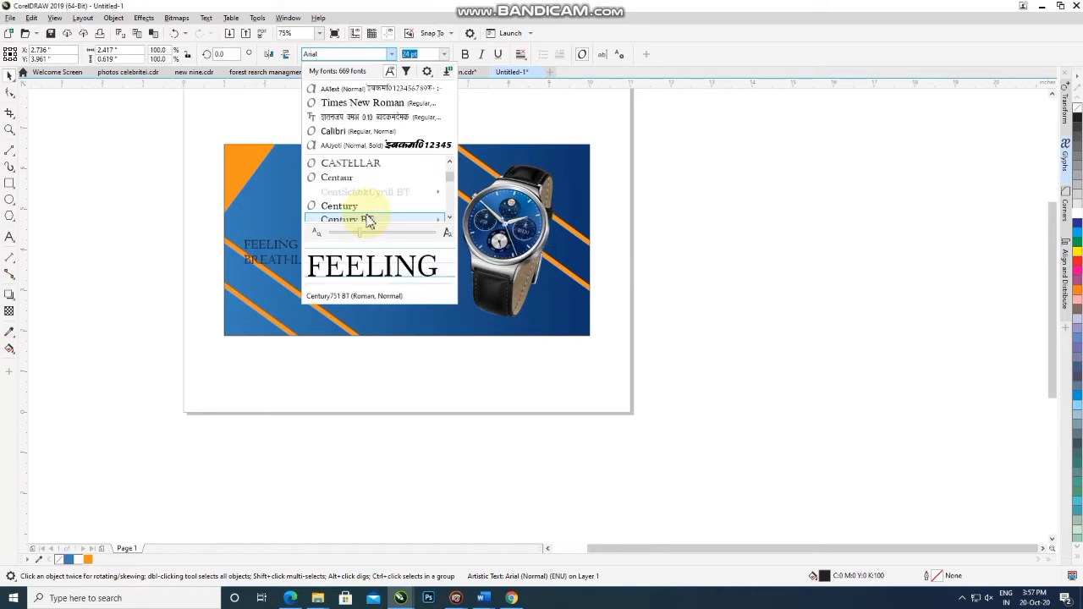
pyautogui.scroll(-1, 367, 220)
pyautogui.scroll(-3, 368, 220)
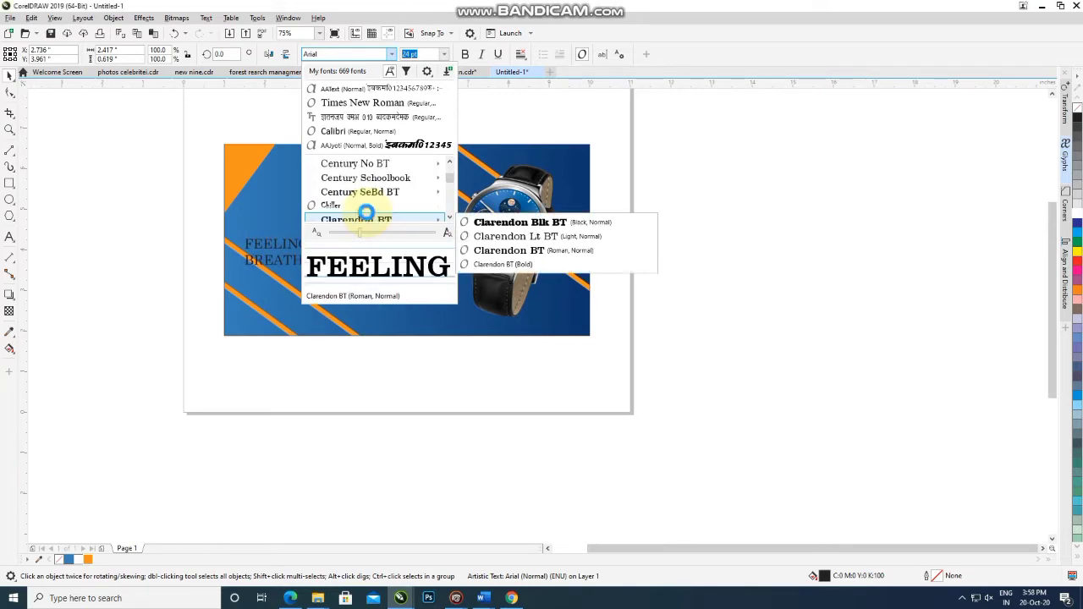
# - Apply Clarendon BT, enlarge the headline to about 45.3 pt and move it lower
pyautogui.click(369, 219)
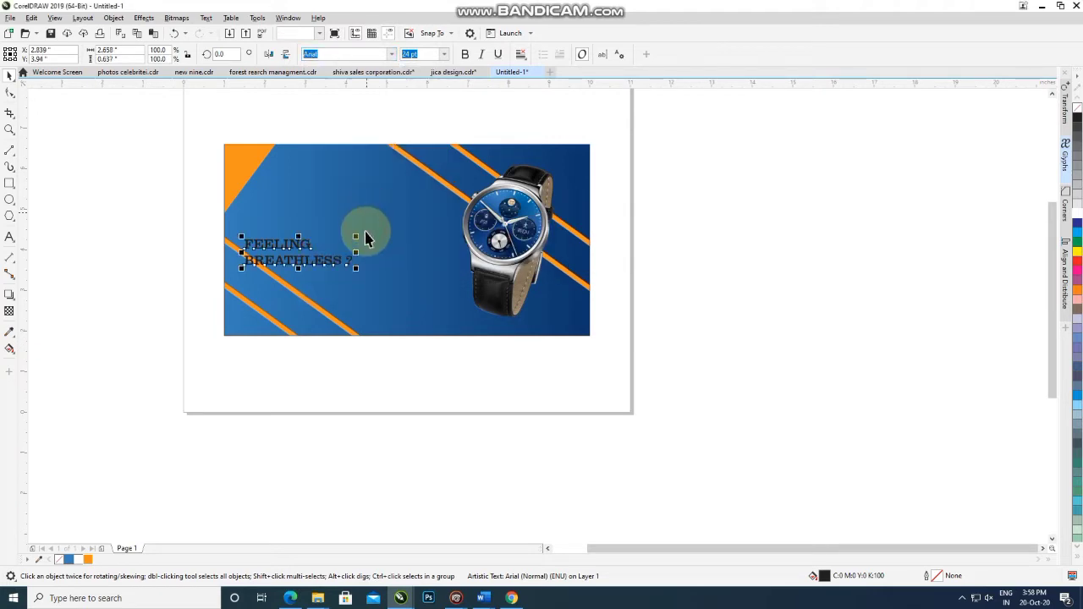
pyautogui.moveTo(353, 279); pyautogui.dragTo(452, 338)
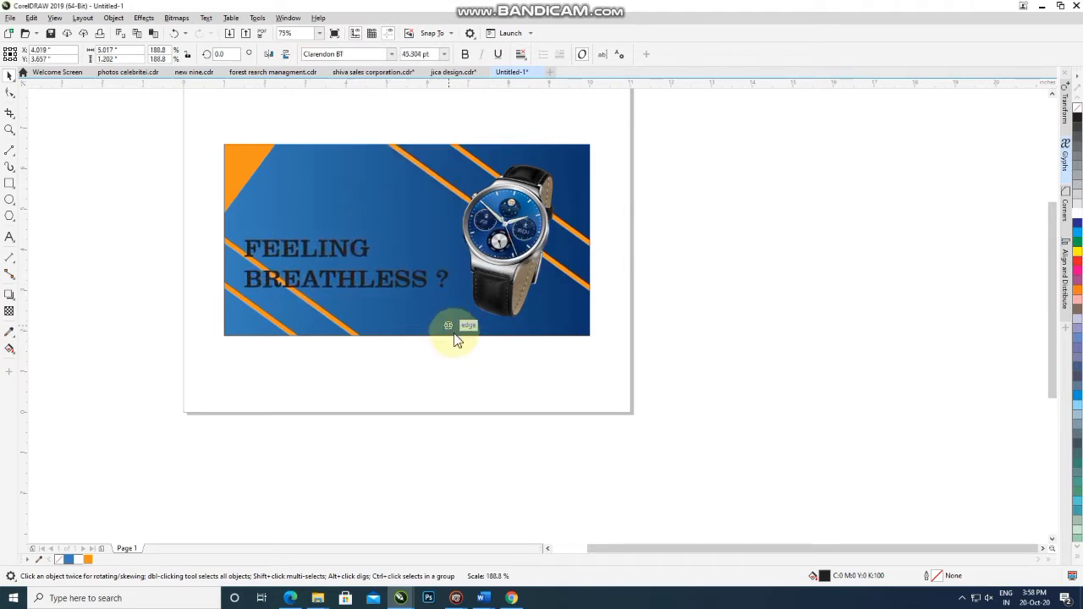
pyautogui.moveTo(353, 292); pyautogui.dragTo(356, 311)
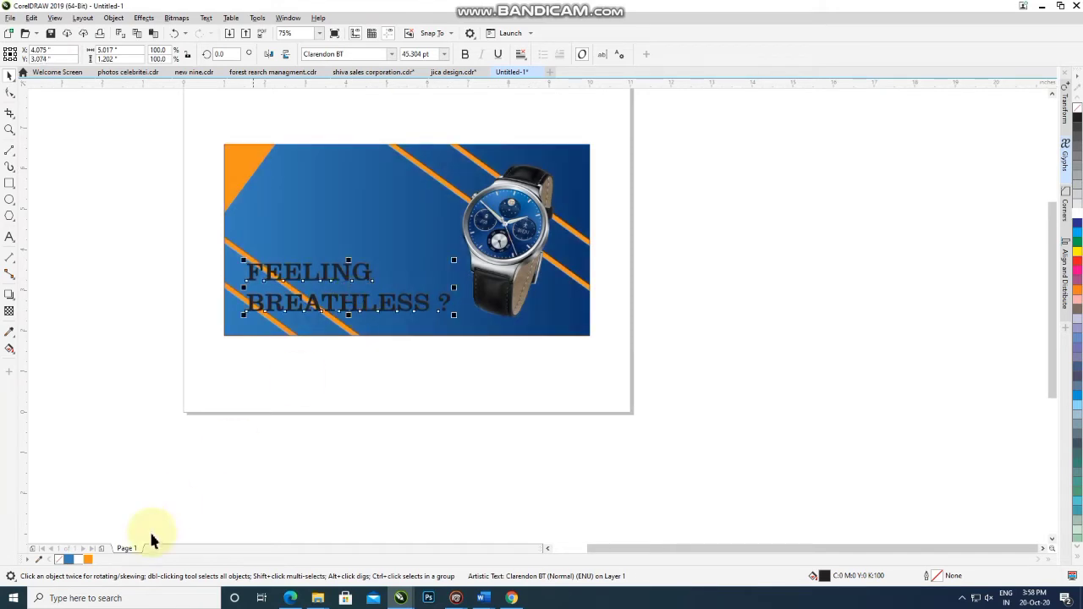
# - Try white, green, yellow-green and yellow fills on the headline, settling on dark blue
pyautogui.click(82, 559)
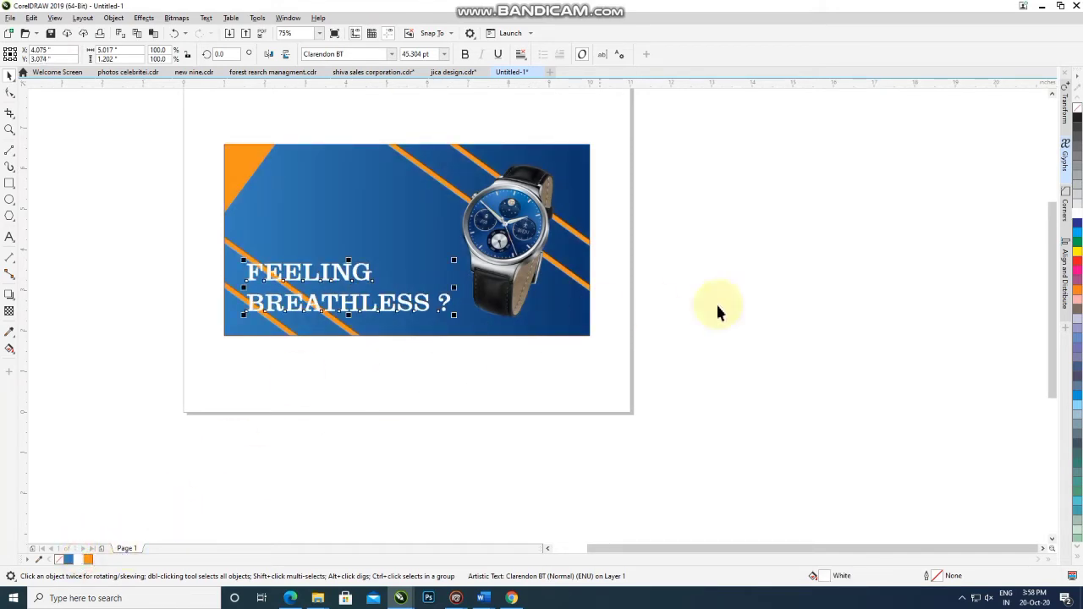
pyautogui.click(1078, 245)
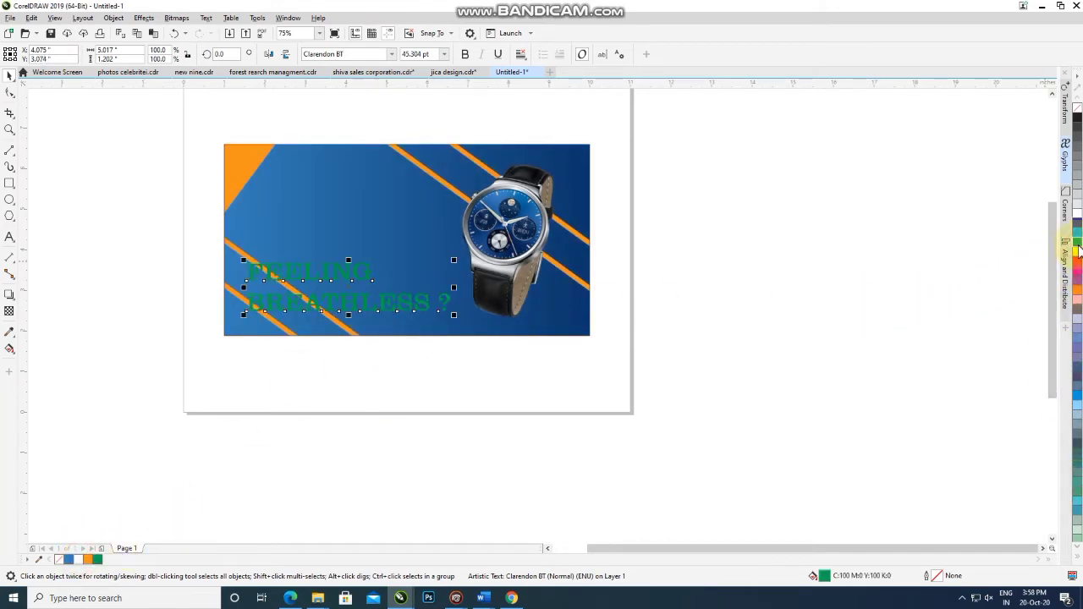
pyautogui.click(1077, 558)
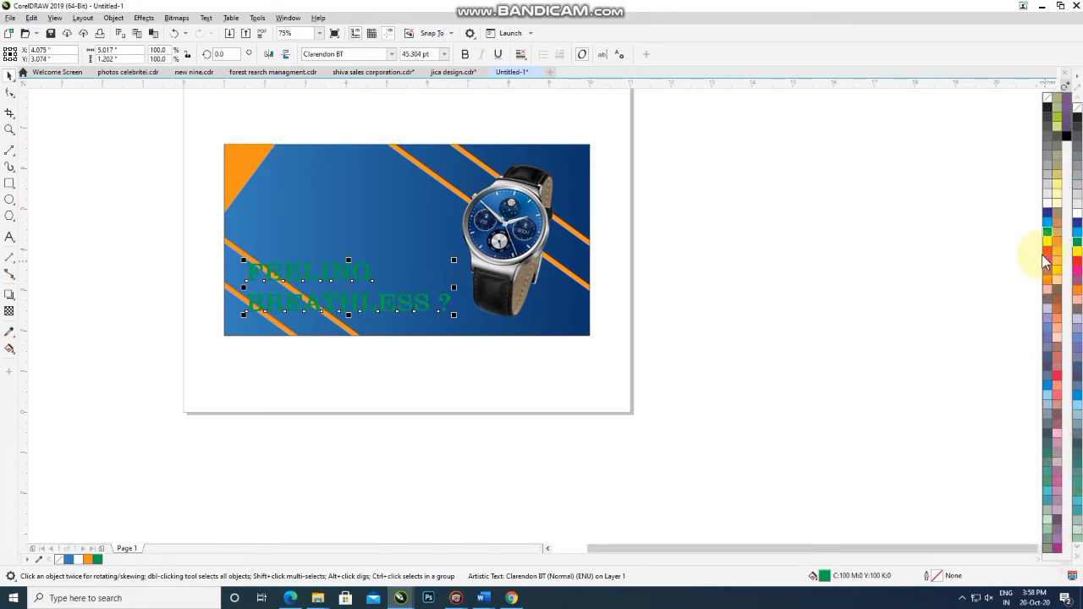
pyautogui.click(1057, 119)
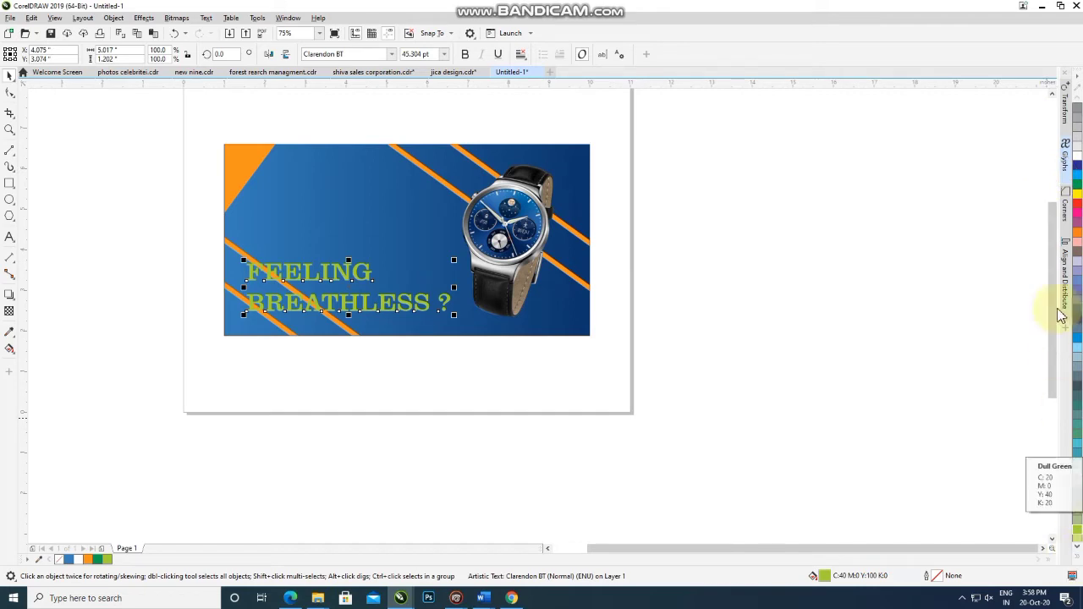
pyautogui.click(1078, 195)
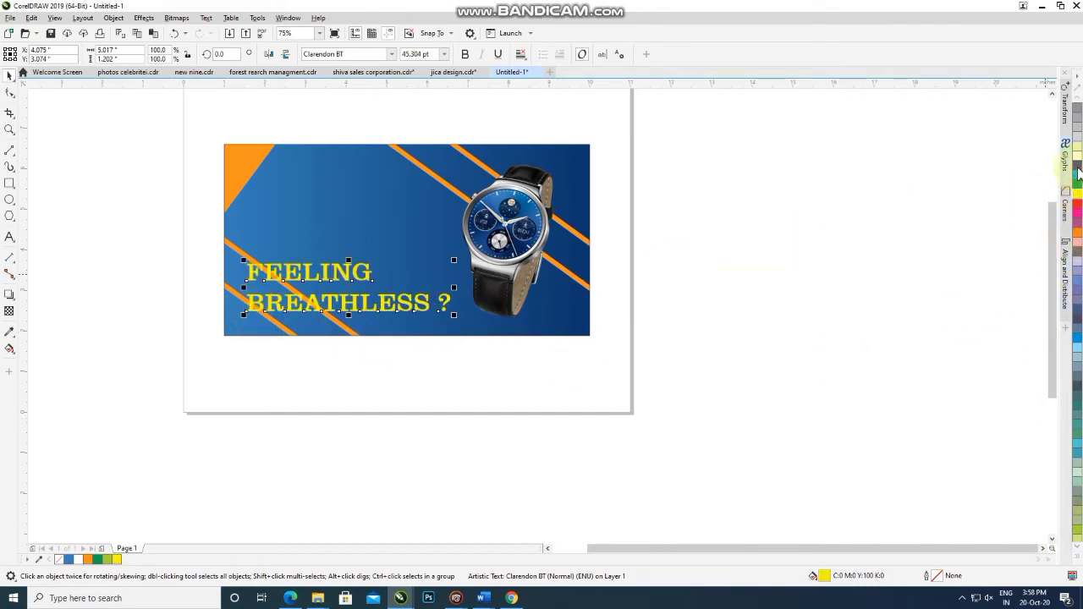
pyautogui.click(1077, 166)
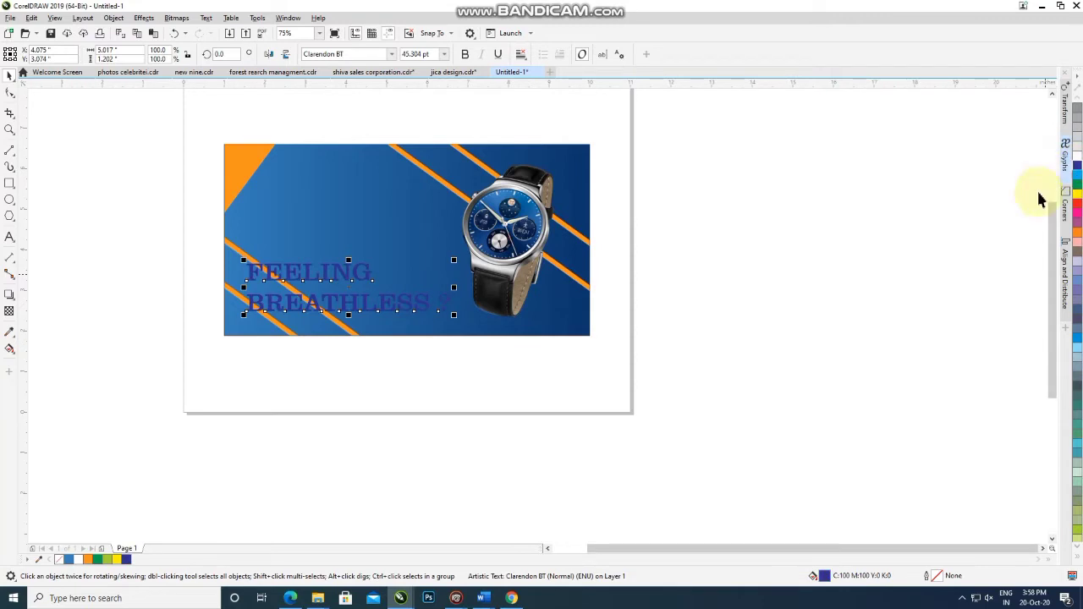
# - Set the headline's outline to 1.0 mm width, placed behind the fill, in Outline Pen
pyautogui.rightClick(84, 561)
pyautogui.press('F12')
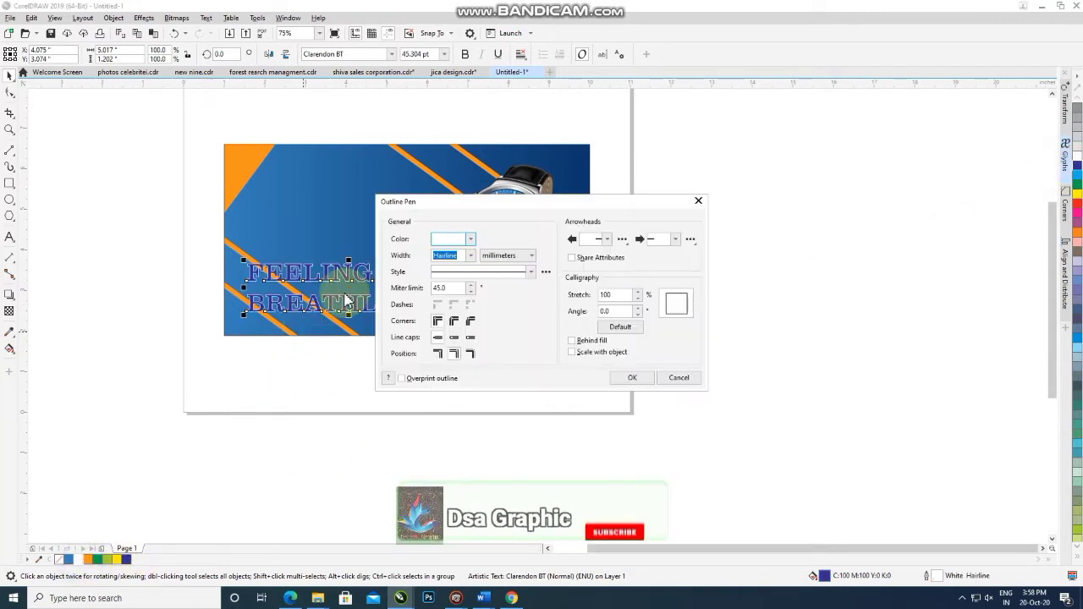
pyautogui.click(469, 255)
pyautogui.click(449, 370)
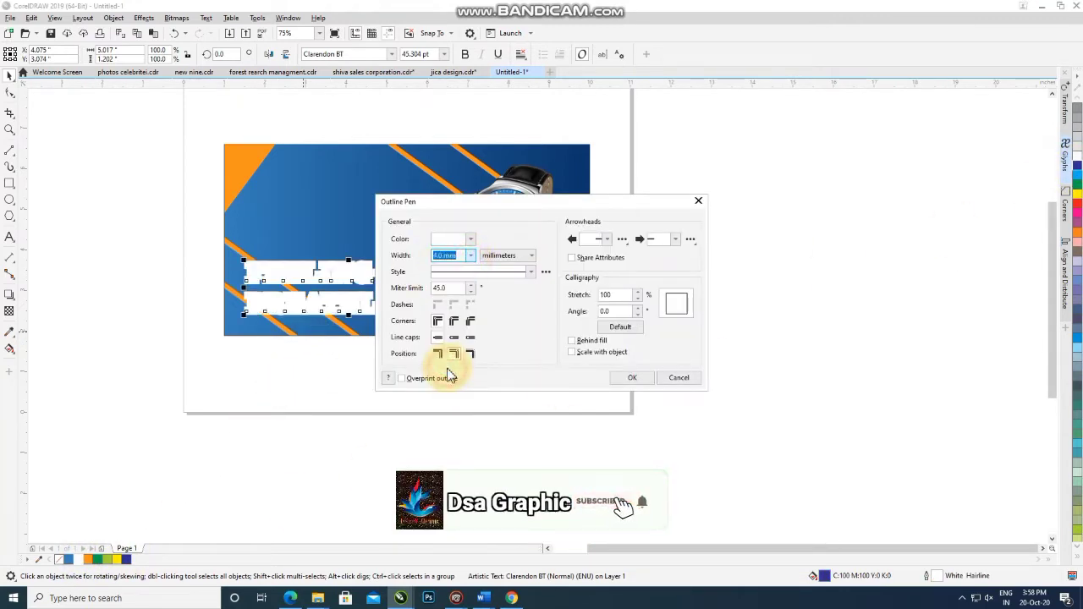
pyautogui.click(572, 340)
pyautogui.click(470, 256)
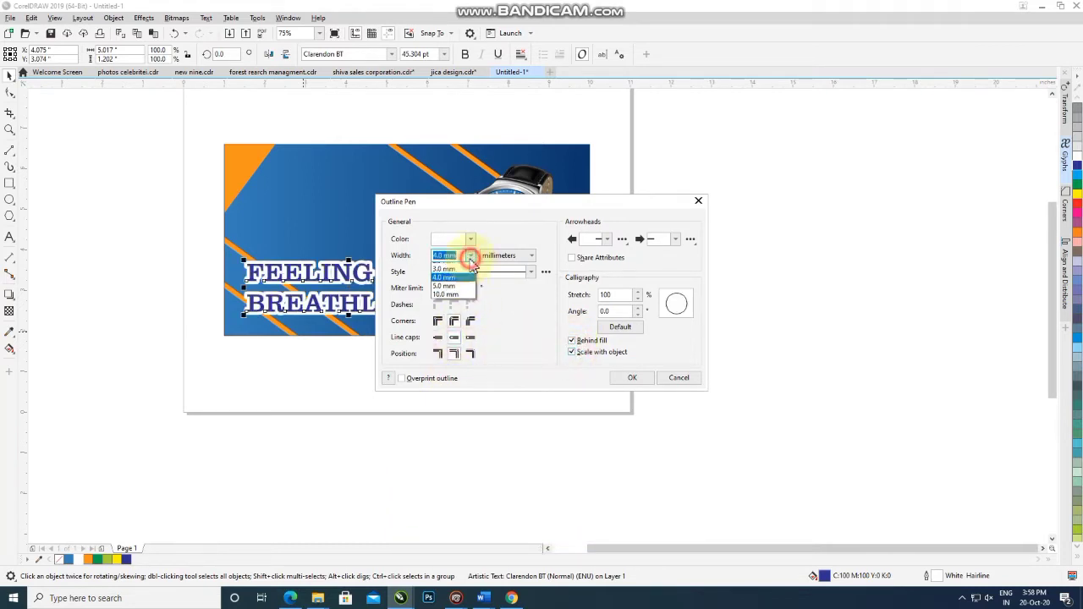
pyautogui.click(461, 301)
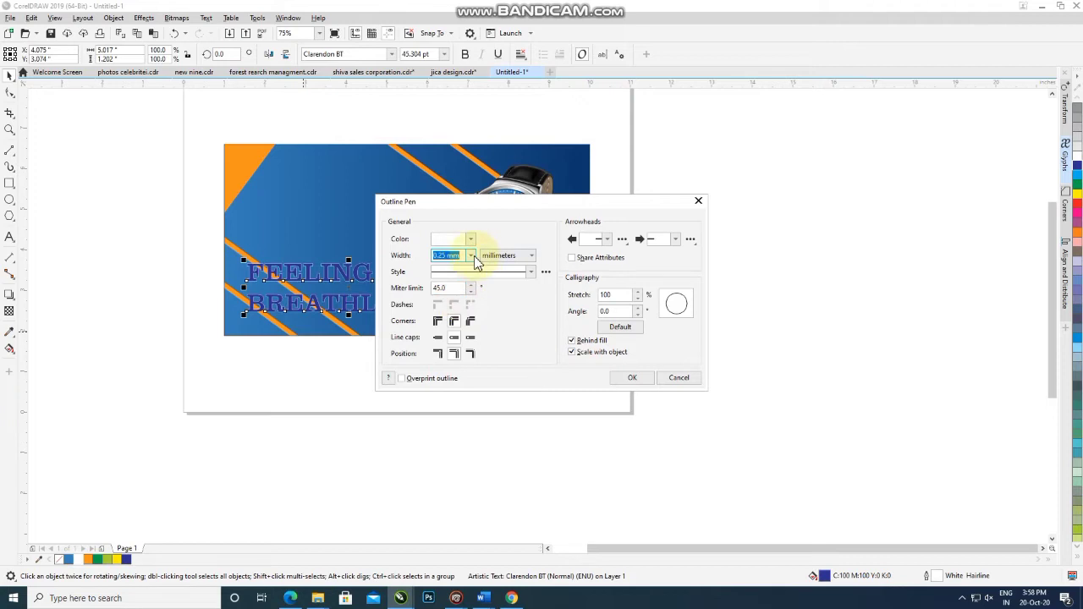
pyautogui.click(472, 256)
pyautogui.click(455, 330)
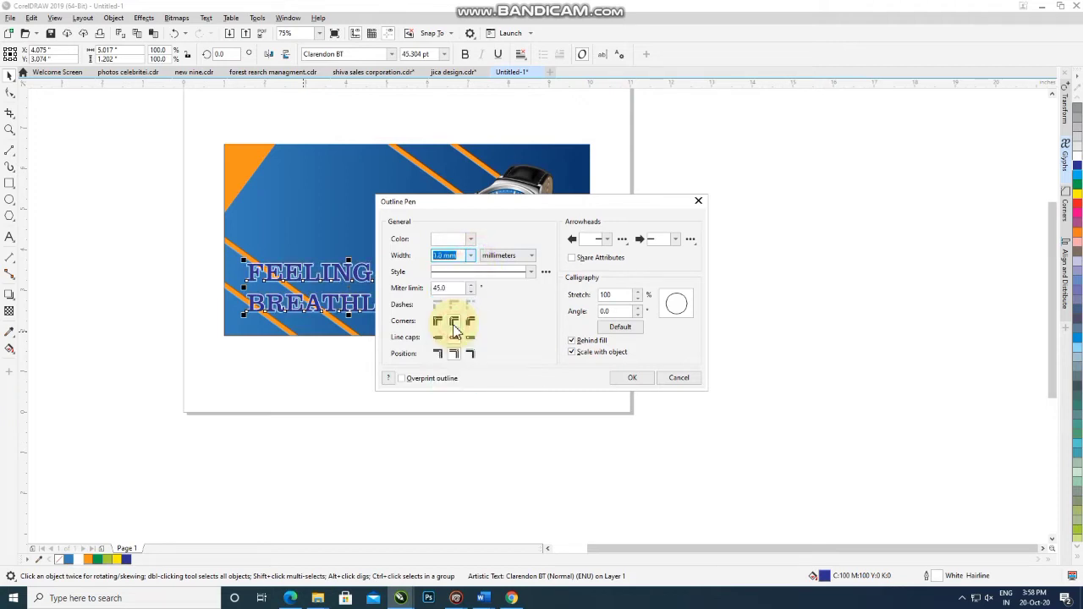
pyautogui.click(630, 378)
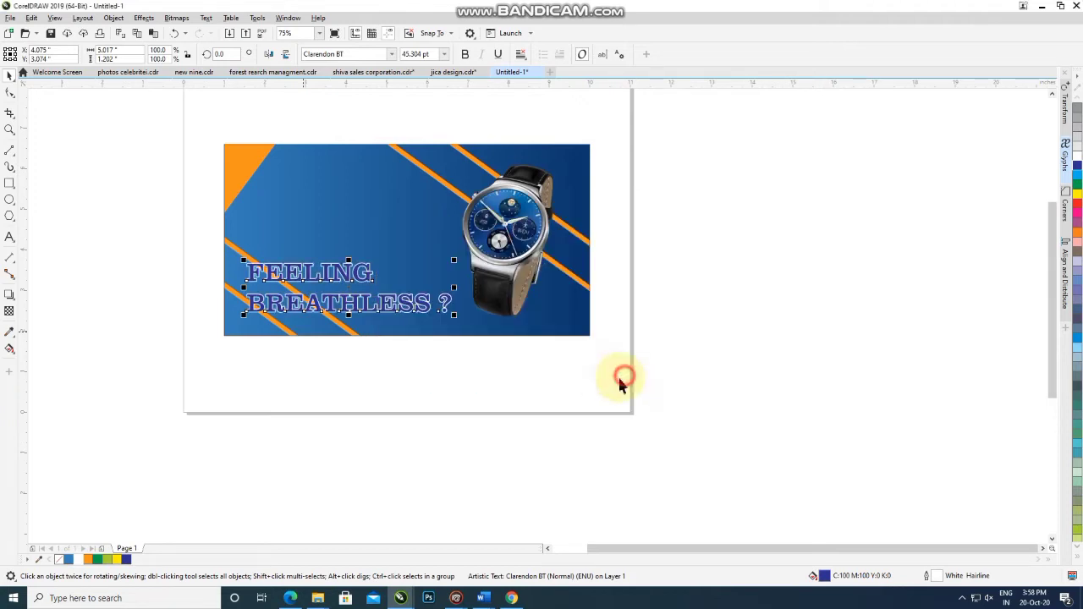
# - Color the headline's outline blue and its fill yellow
pyautogui.click(89, 560)
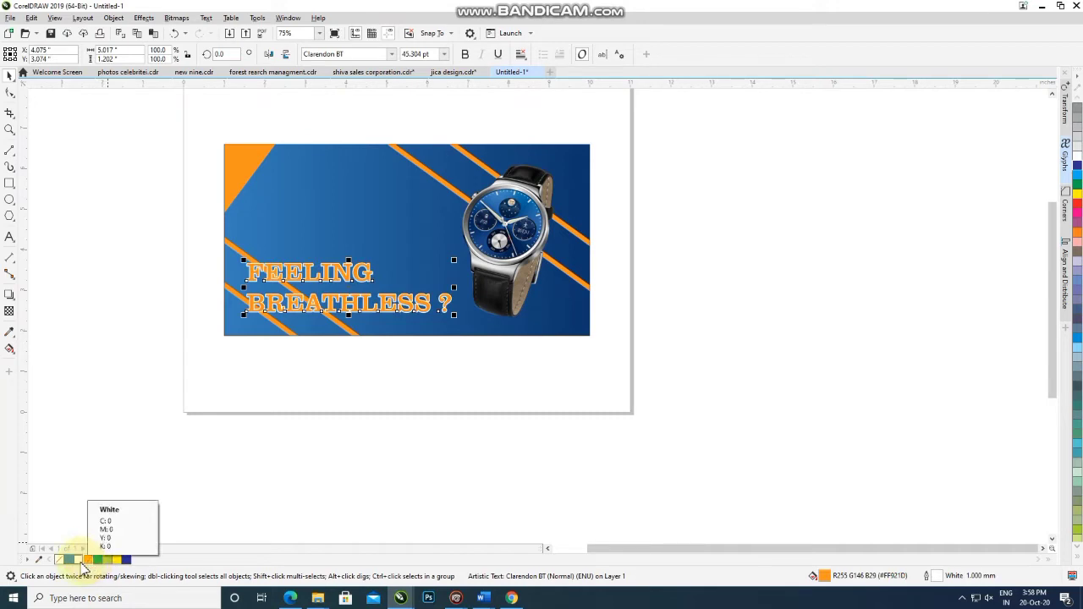
pyautogui.rightClick(125, 560)
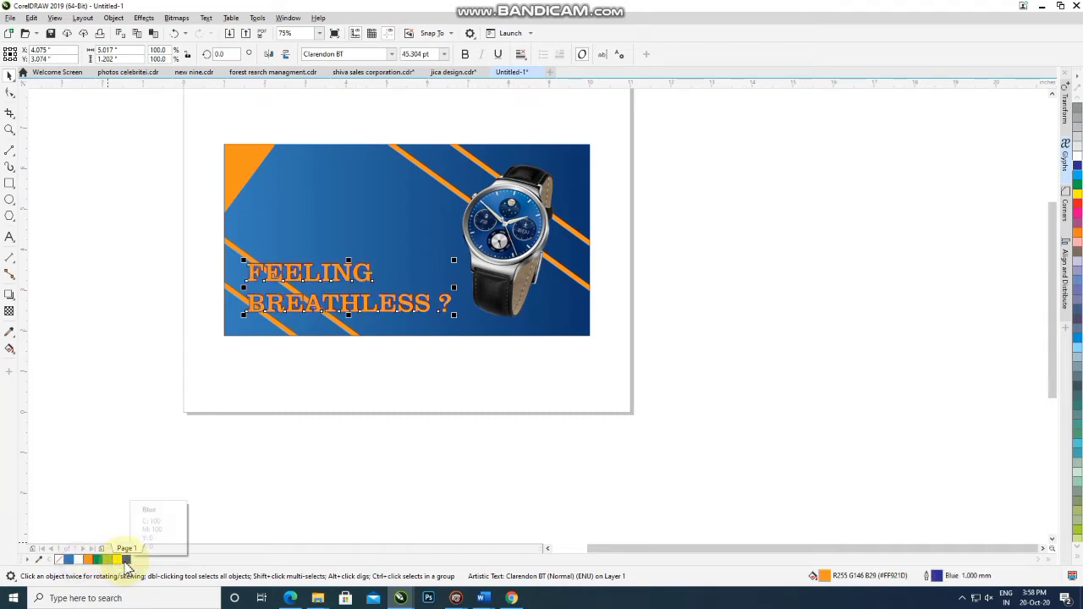
pyautogui.click(115, 560)
pyautogui.click(259, 502)
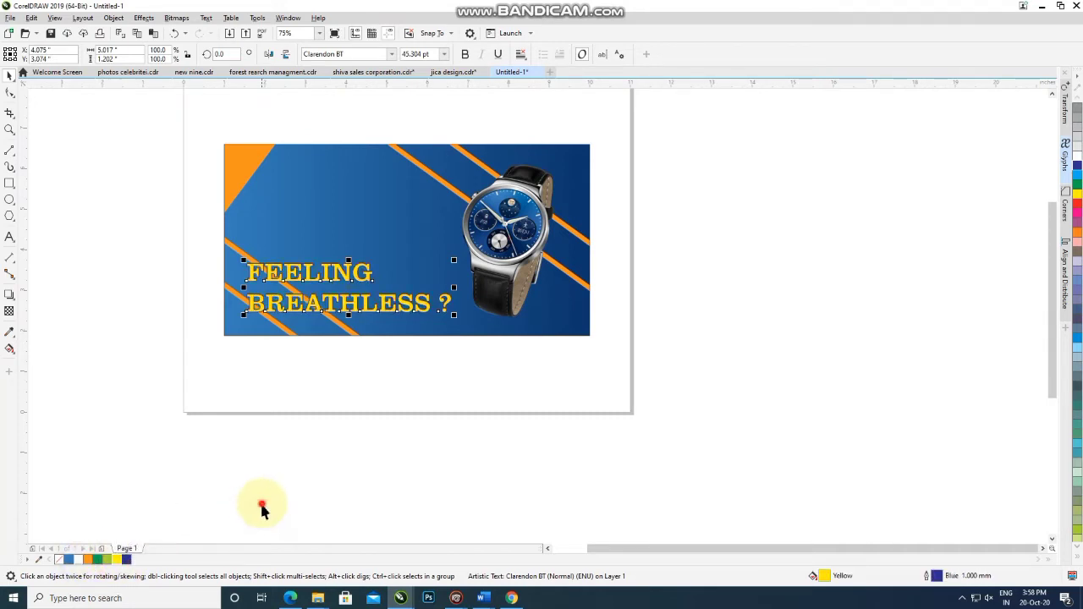
# - Move the SMART WATCH title onto the banner's top-left and enlarge it
pyautogui.click(331, 473)
pyautogui.scroll(-2, 329, 309)
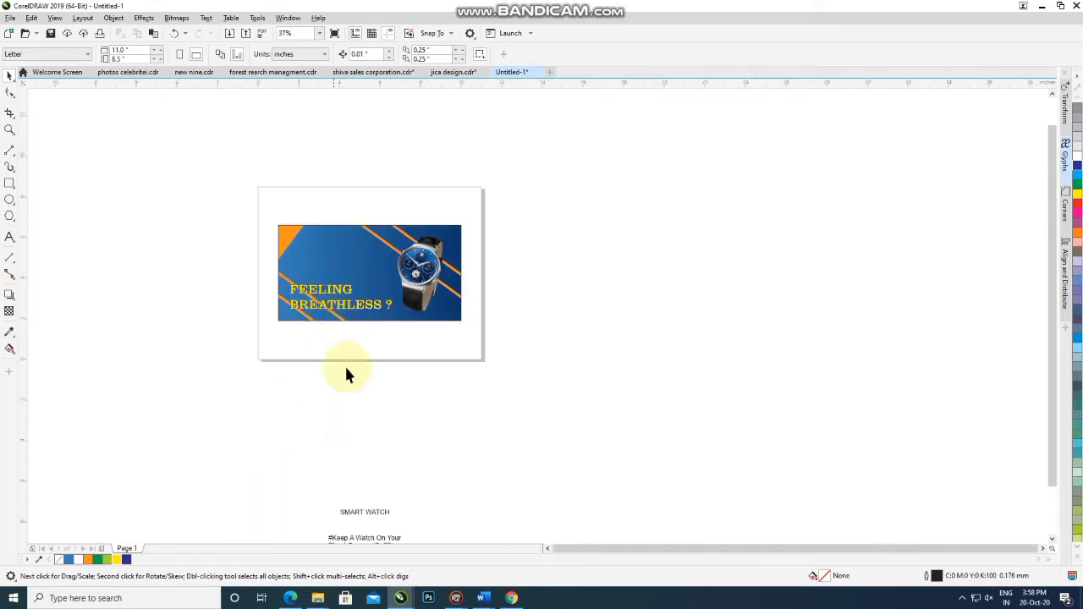
pyautogui.moveTo(363, 512); pyautogui.dragTo(331, 258)
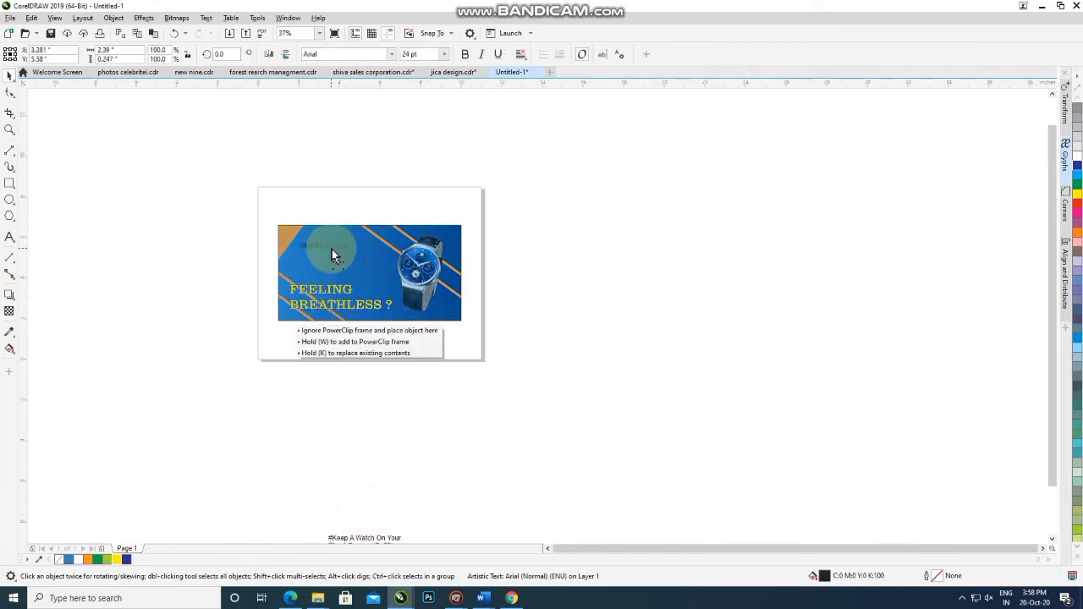
pyautogui.scroll(4, 331, 258)
pyautogui.moveTo(406, 245); pyautogui.dragTo(484, 302)
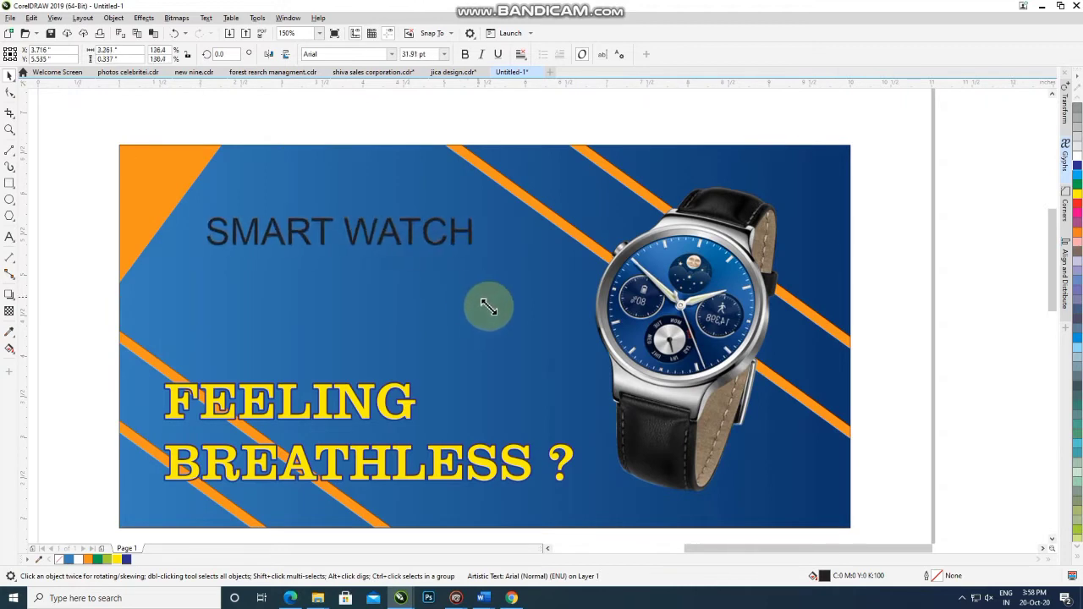
# - Try a different letter case on the title, then undo to keep it uppercase
pyautogui.doubleClick(372, 238)
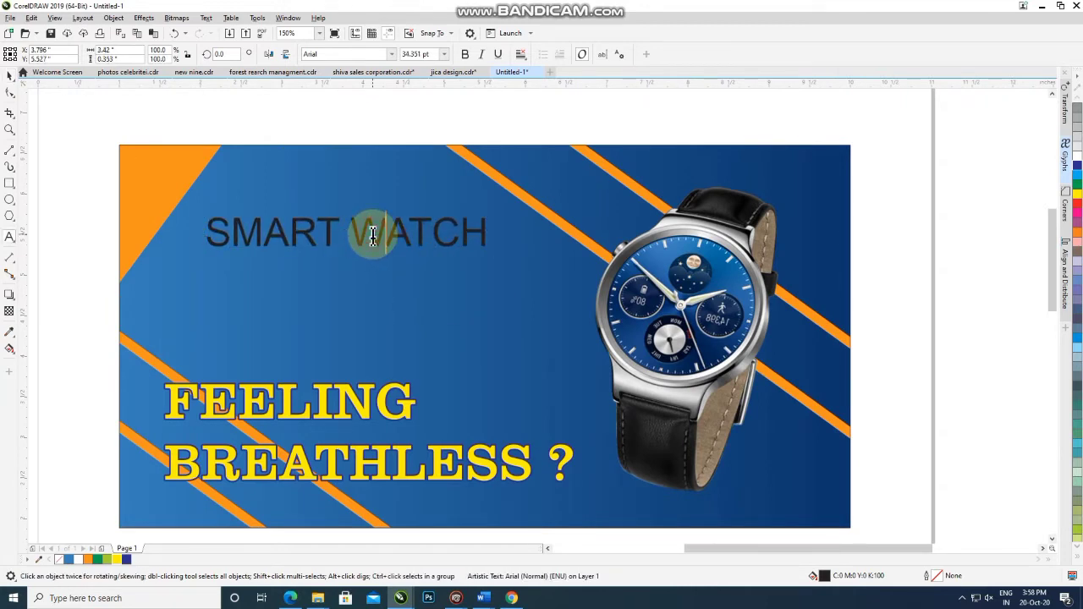
pyautogui.hotkey('ctrl', 'a')
pyautogui.hotkey('ctrl', 'shift', 'F3')
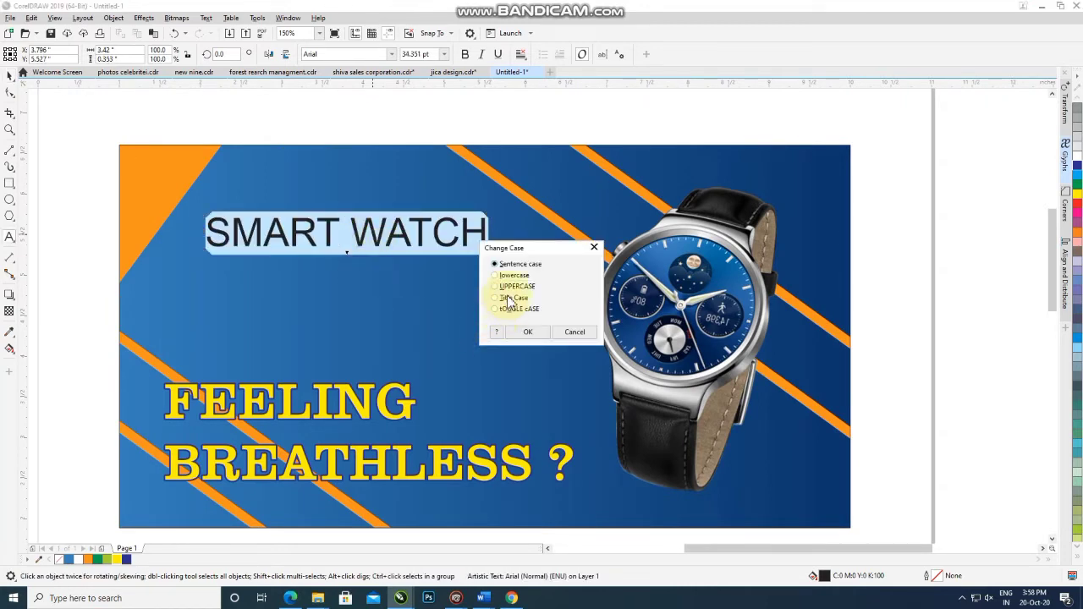
pyautogui.click(525, 332)
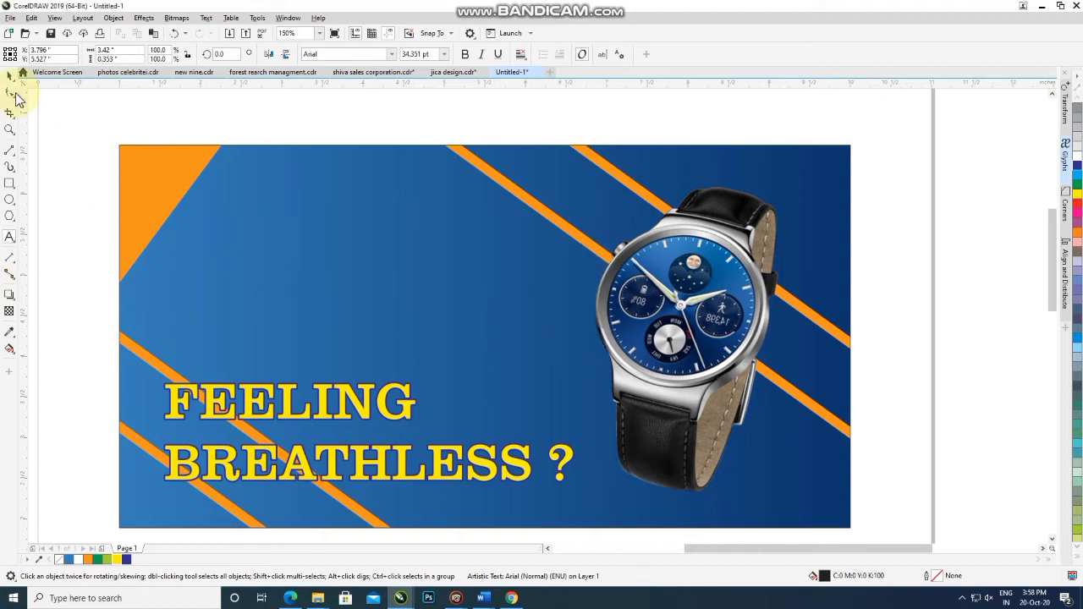
pyautogui.click(10, 74)
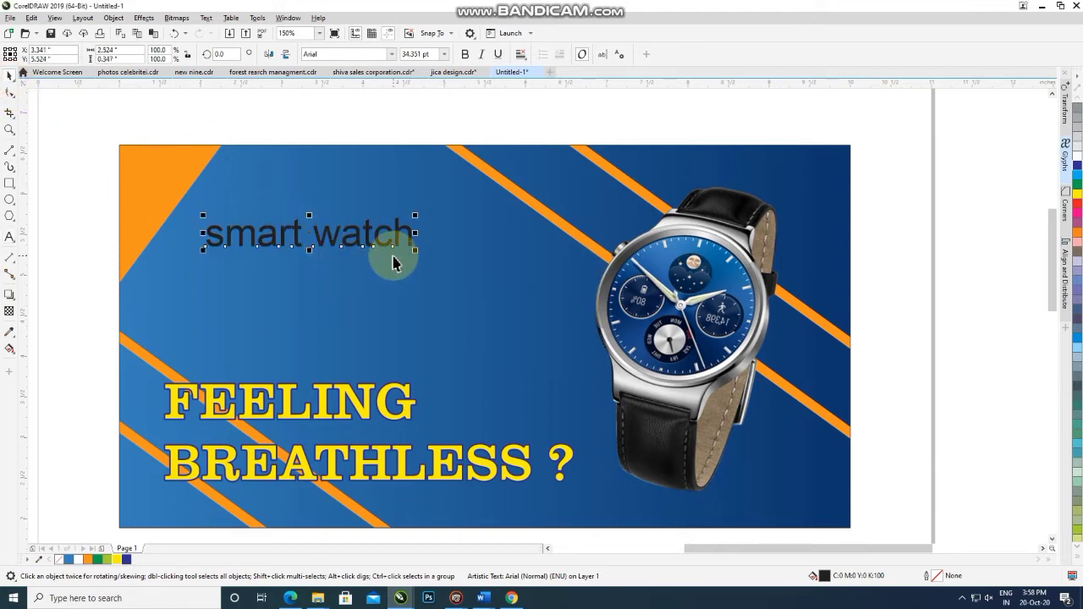
pyautogui.hotkey('ctrl', 'z')
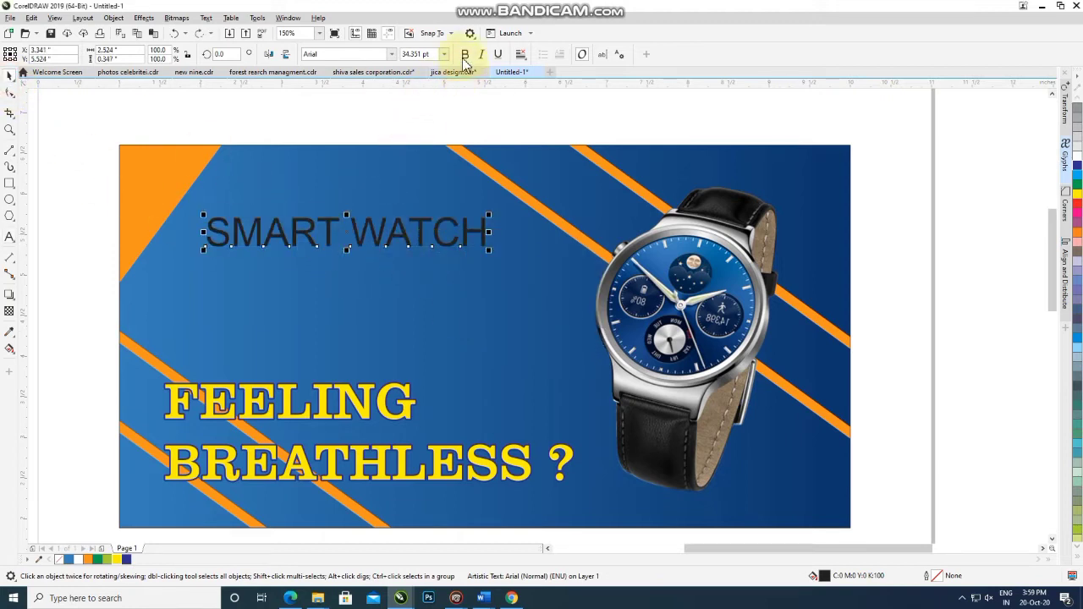
# - Make the title bold and set its font to Exotc350 Bd BT
pyautogui.click(465, 56)
pyautogui.click(392, 54)
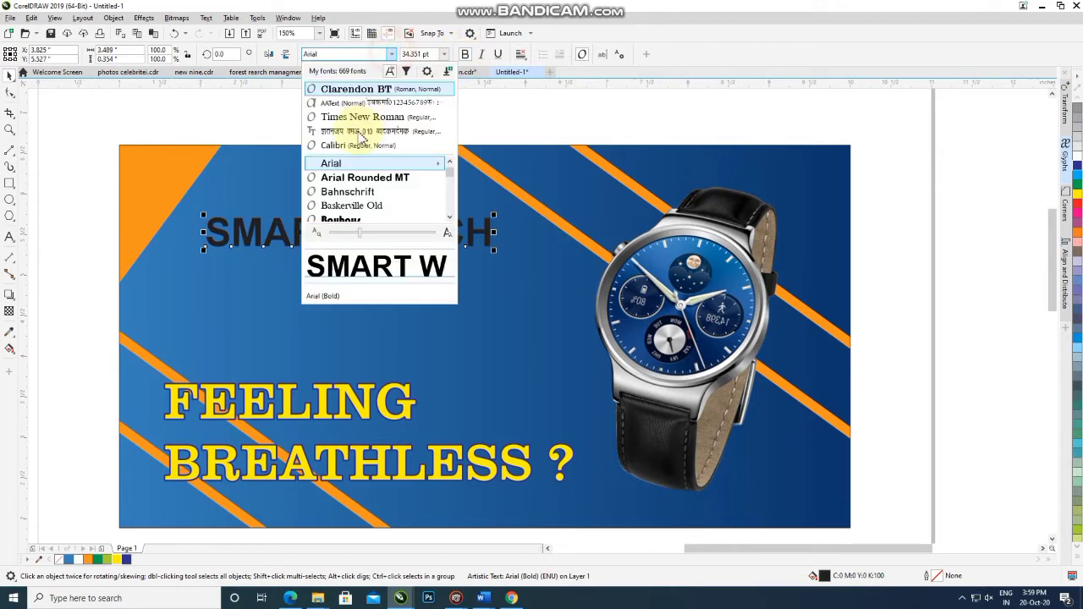
pyautogui.scroll(-1, 356, 194)
pyautogui.scroll(-3, 356, 205)
pyautogui.scroll(-2, 355, 208)
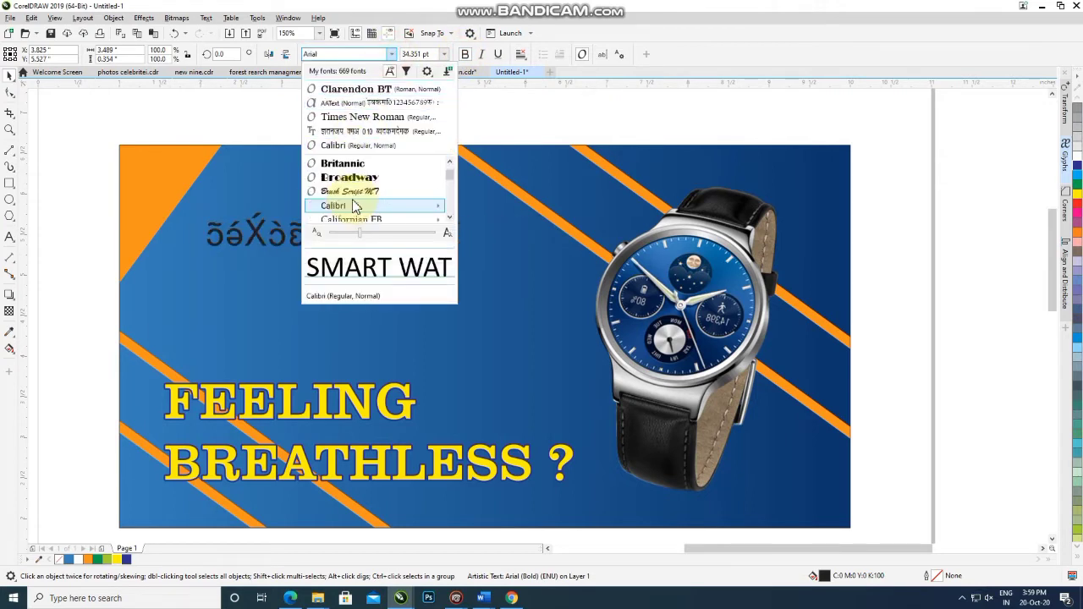
pyautogui.scroll(-2, 355, 207)
pyautogui.scroll(-2, 355, 207)
pyautogui.scroll(-2, 355, 207)
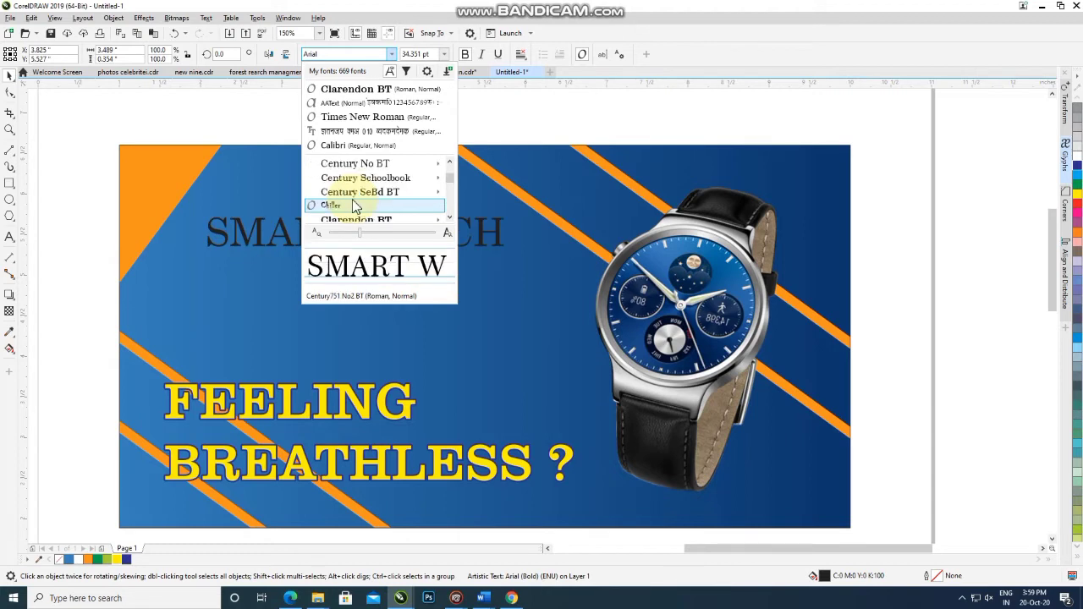
pyautogui.scroll(-2, 355, 207)
pyautogui.scroll(-2, 357, 206)
pyautogui.scroll(-2, 360, 206)
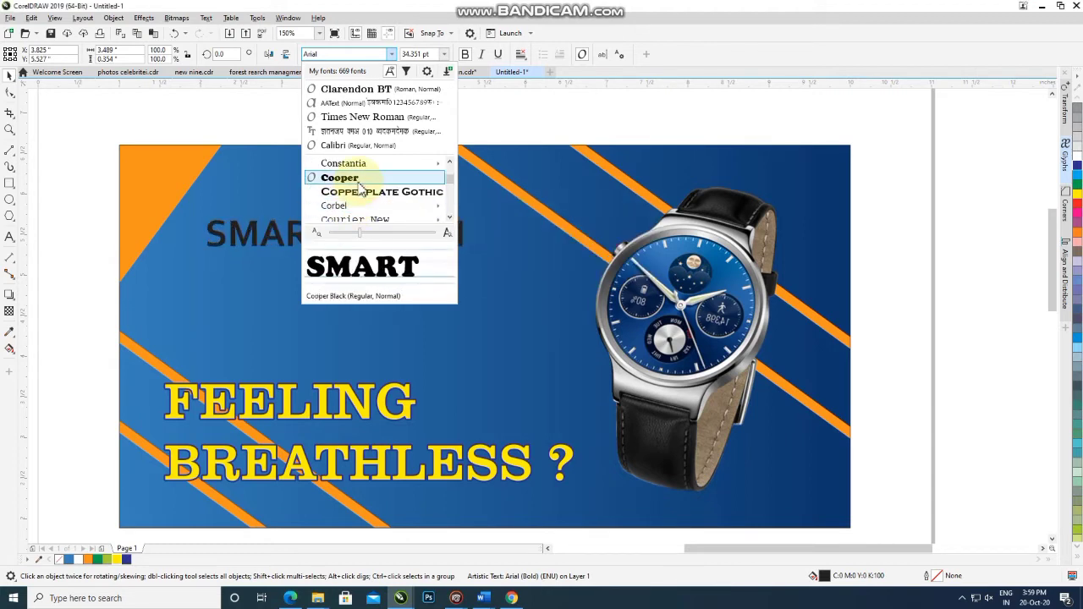
pyautogui.scroll(-2, 360, 191)
pyautogui.scroll(-2, 357, 199)
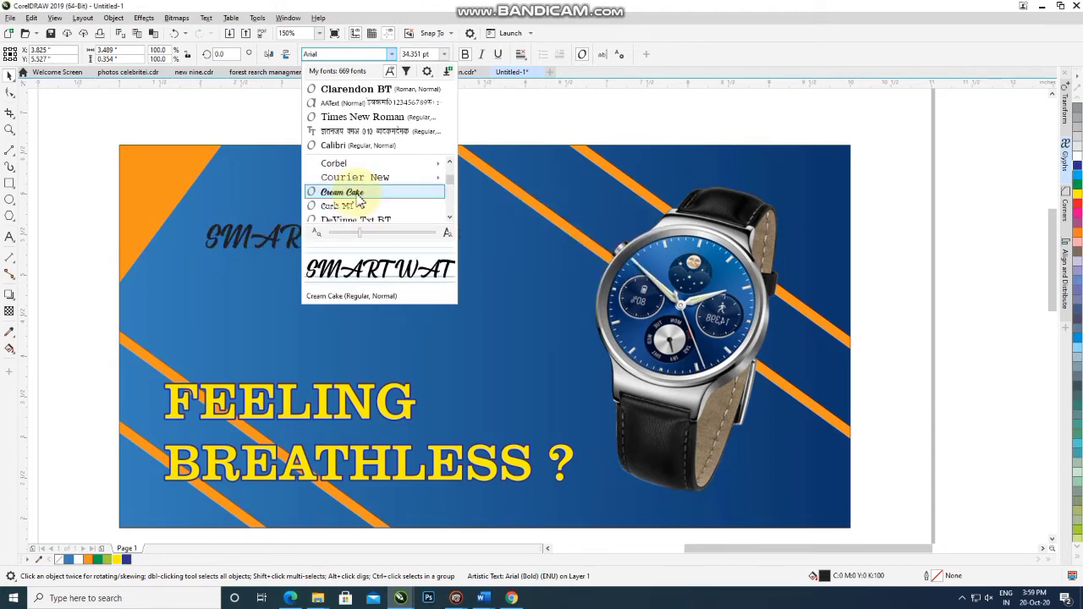
pyautogui.scroll(-2, 357, 207)
pyautogui.scroll(-2, 356, 212)
pyautogui.scroll(-2, 355, 206)
pyautogui.scroll(-2, 355, 210)
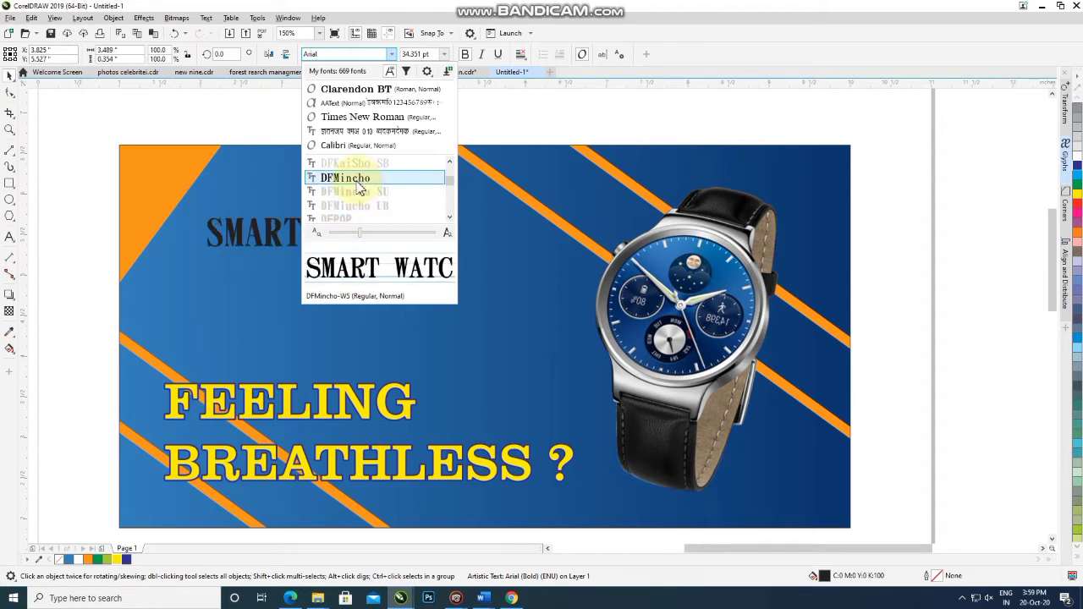
pyautogui.scroll(-2, 355, 213)
pyautogui.scroll(-2, 356, 219)
pyautogui.scroll(-1, 355, 215)
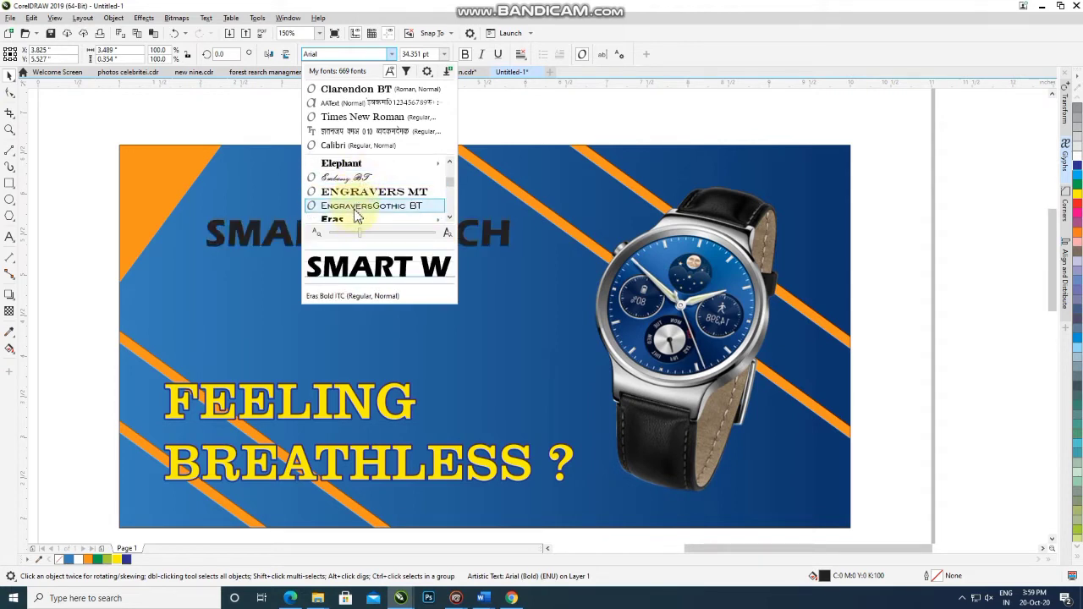
pyautogui.scroll(-1, 349, 203)
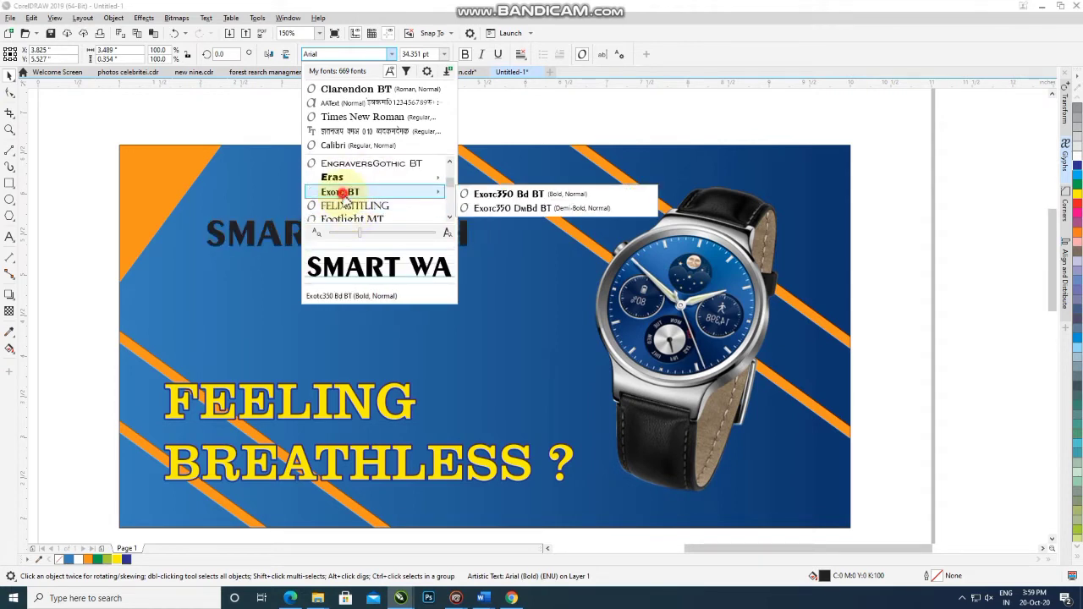
pyautogui.click(342, 194)
# - Enlarge the title slightly, nudge it left and down, and fill it white
pyautogui.moveTo(476, 253); pyautogui.dragTo(500, 259)
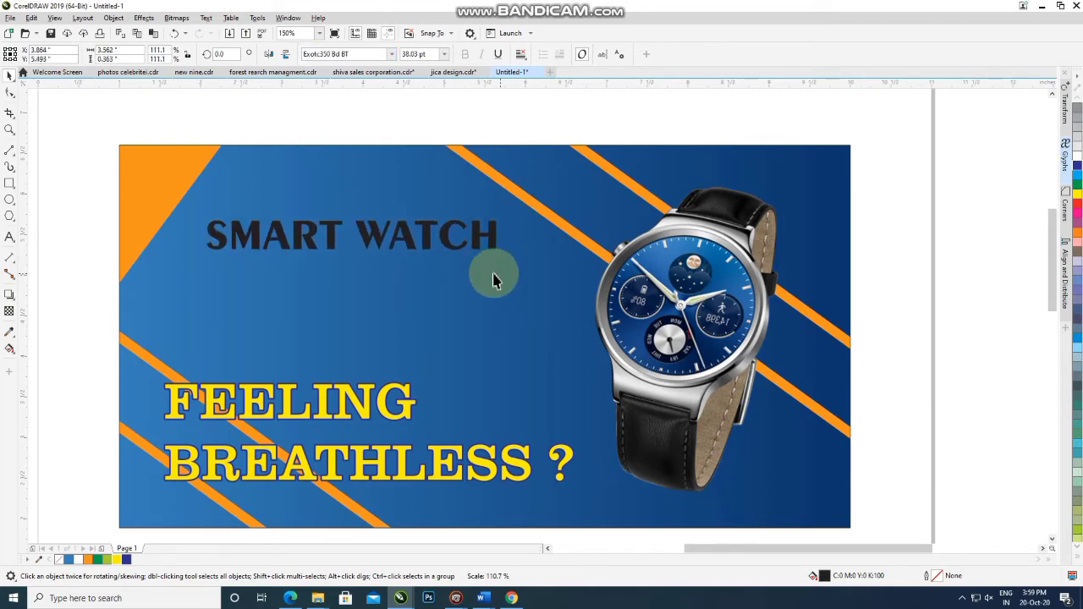
pyautogui.moveTo(405, 245); pyautogui.dragTo(375, 263)
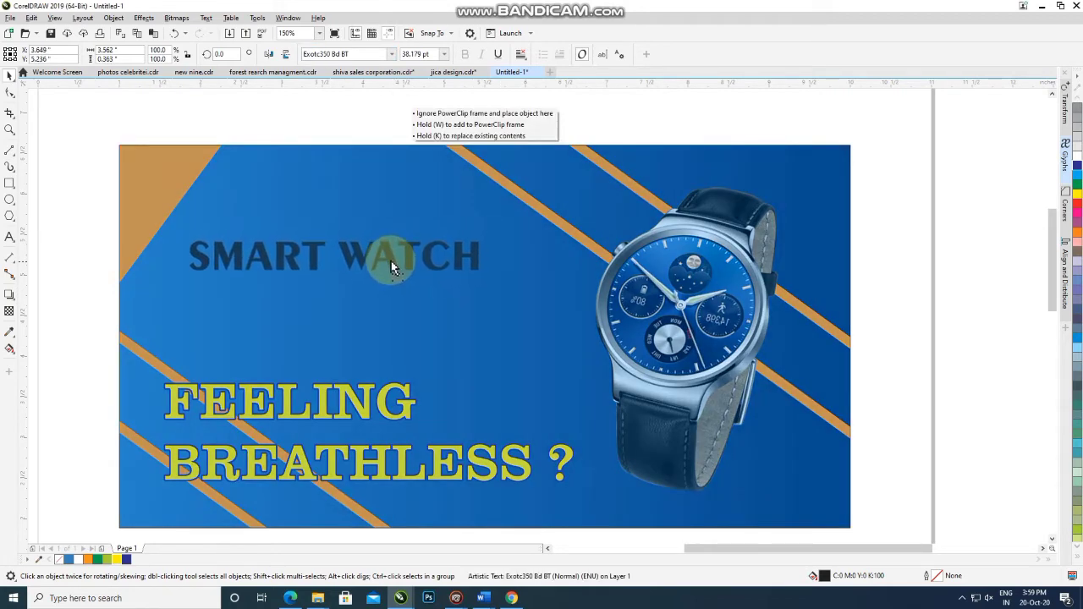
pyautogui.scroll(-2, 376, 262)
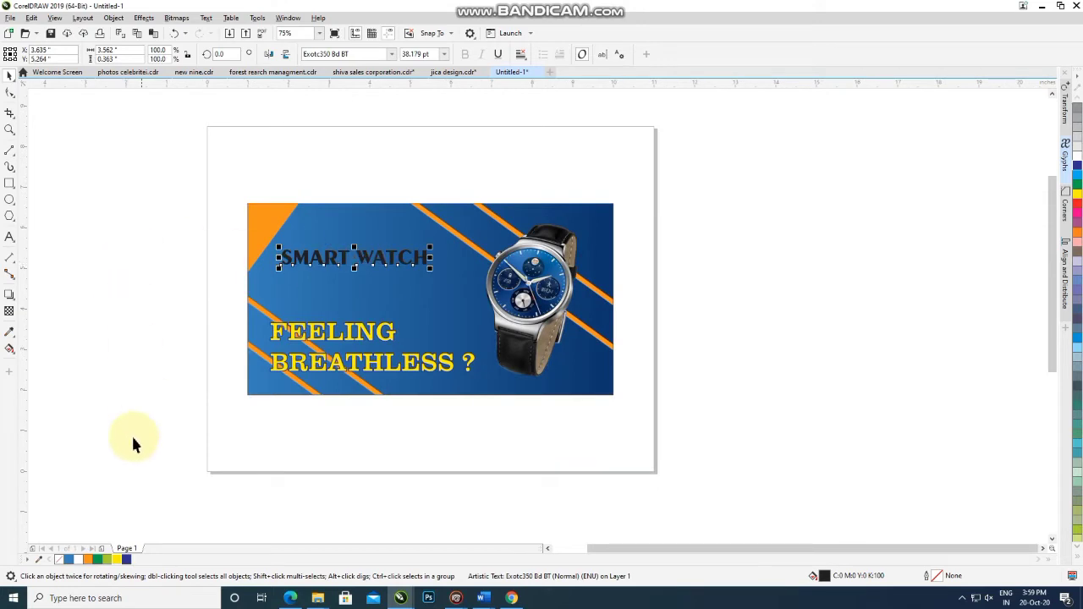
pyautogui.click(75, 559)
pyautogui.click(140, 368)
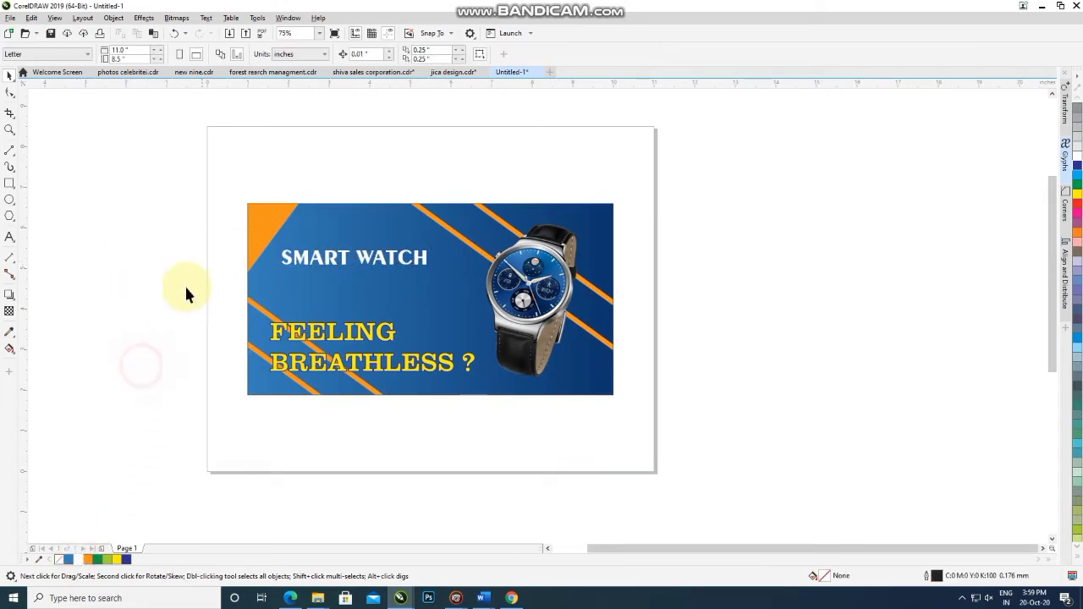
# - Draw a thin rectangle bar under SMART WATCH and fill it white
pyautogui.click(11, 184)
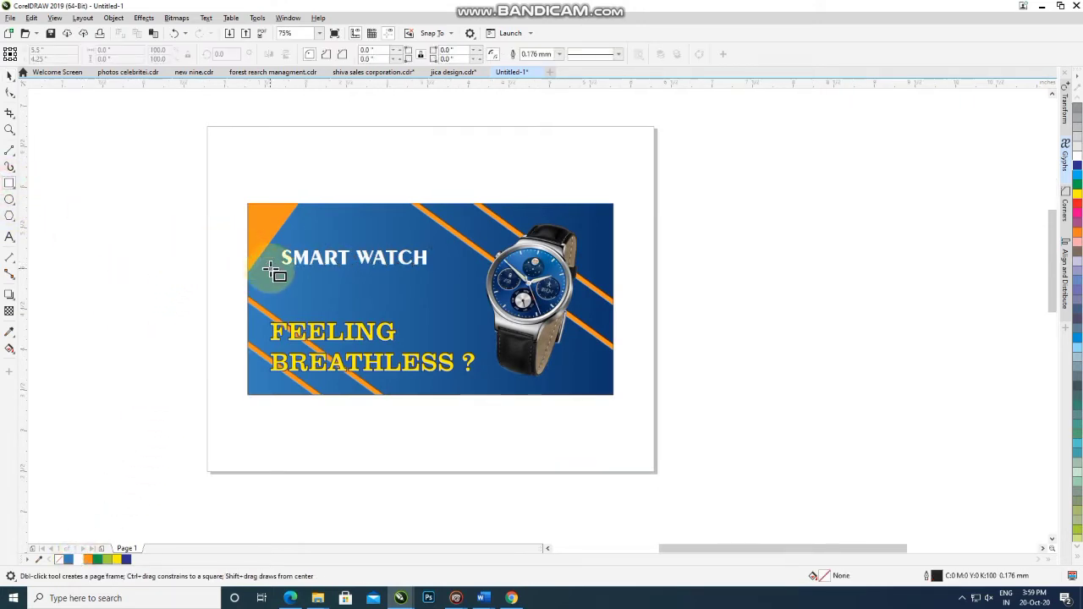
pyautogui.scroll(2, 270, 279)
pyautogui.moveTo(287, 270); pyautogui.dragTo(596, 271)
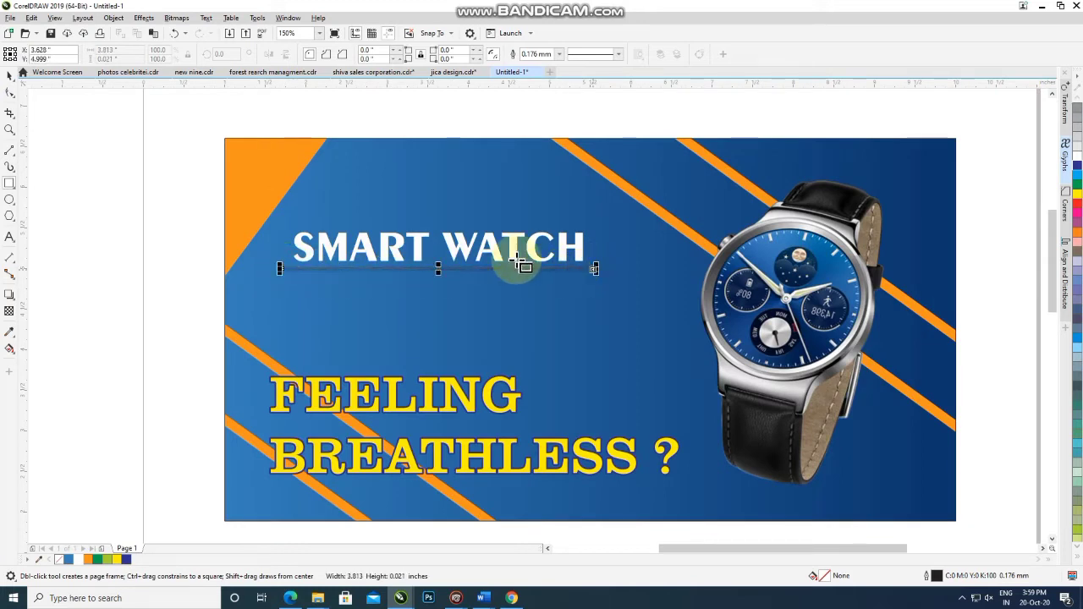
pyautogui.click(16, 80)
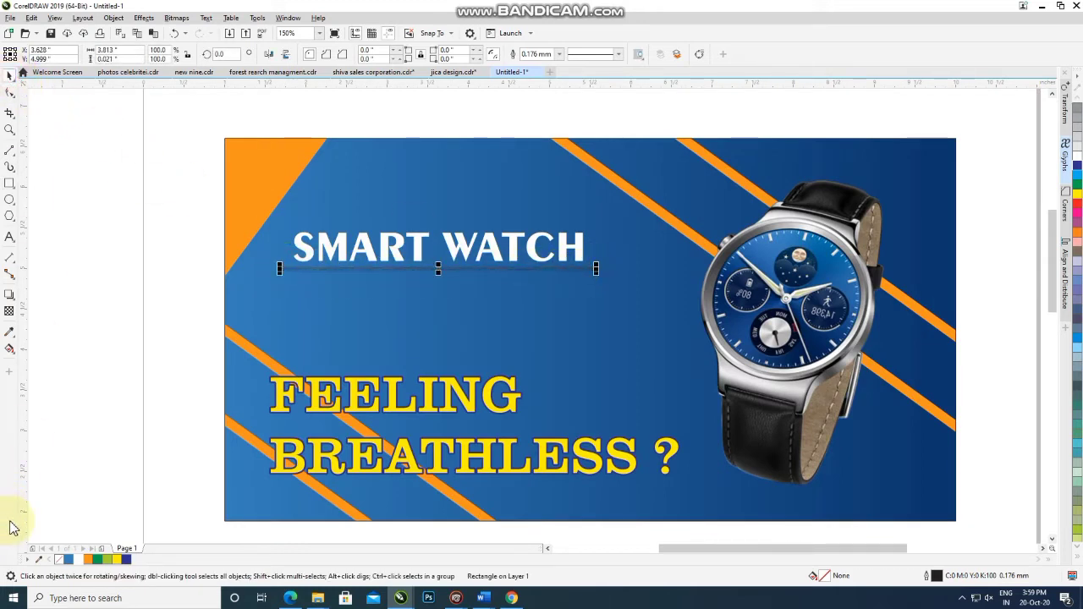
pyautogui.click(74, 559)
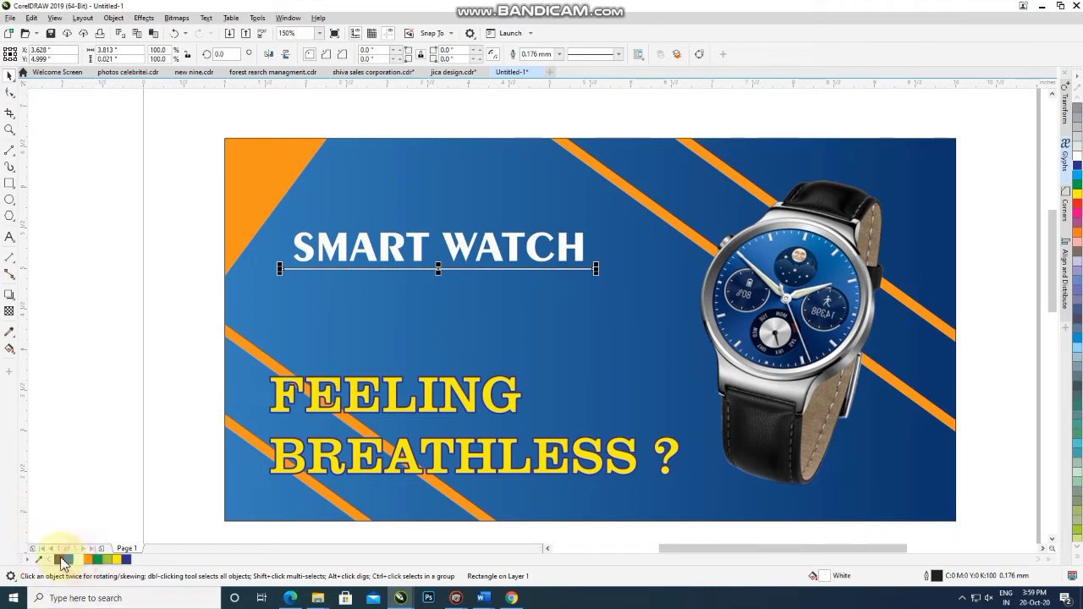
pyautogui.click(144, 201)
# - Marquee-select the title together with its white underline
pyautogui.moveTo(487, 264); pyautogui.dragTo(592, 290)
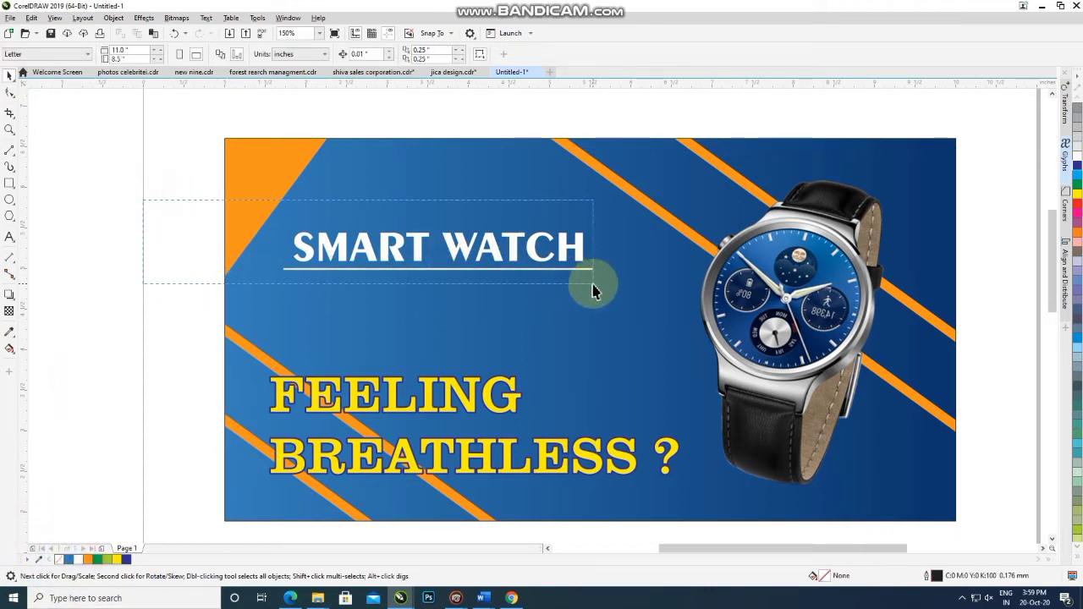
pyautogui.press('Escape')
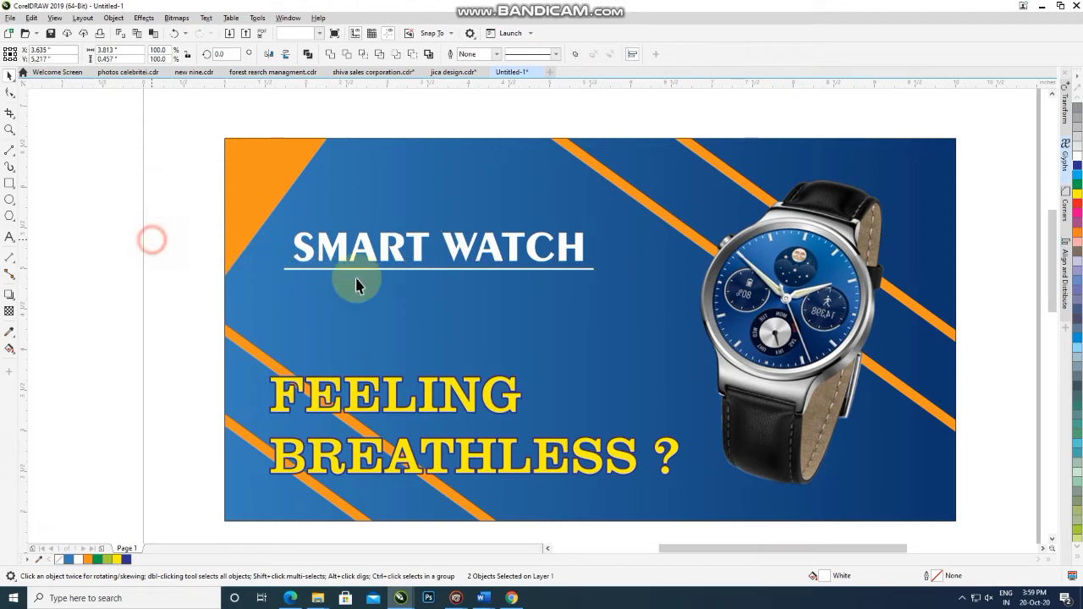
pyautogui.scroll(-2, 393, 290)
pyautogui.scroll(-2, 423, 244)
# - Draw a tiny circle between the title and headline and fill it white
pyautogui.scroll(2, 519, 248)
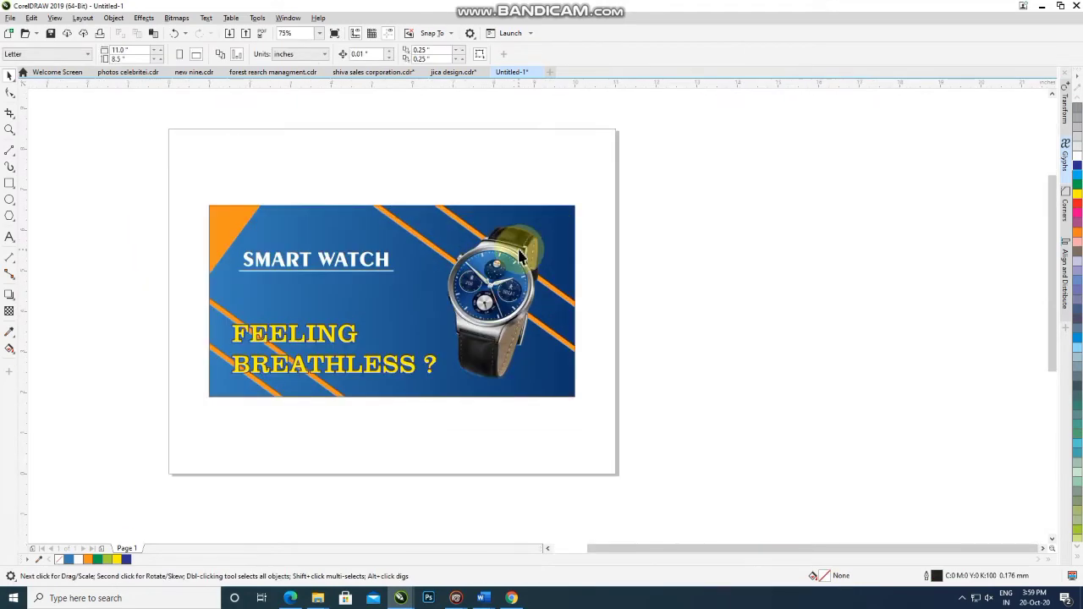
pyautogui.click(11, 199)
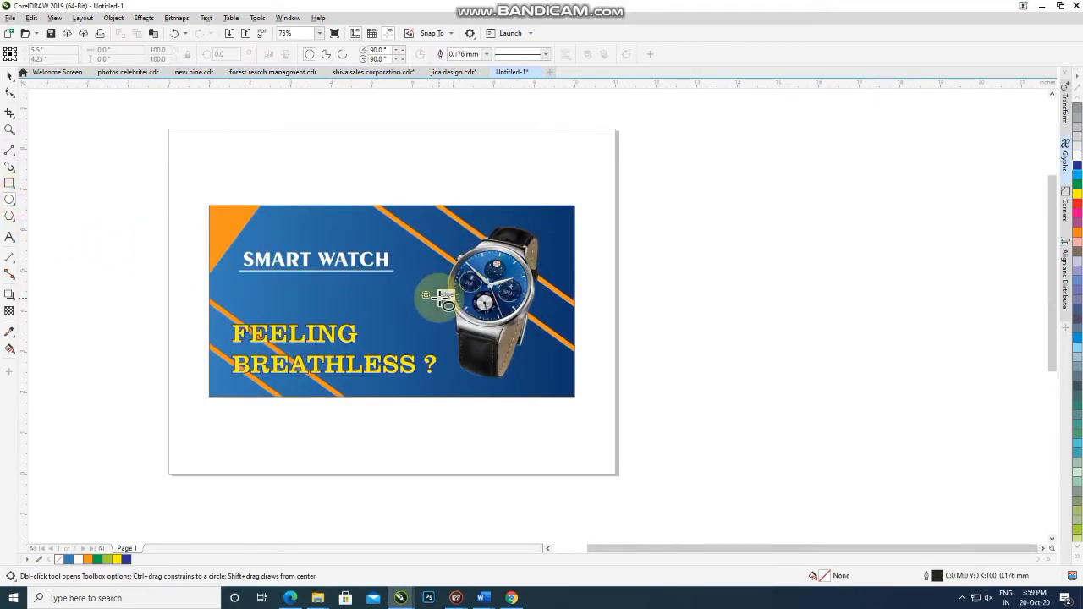
pyautogui.scroll(2, 433, 296)
pyautogui.moveTo(343, 304); pyautogui.dragTo(343, 307)
pyautogui.click(7, 74)
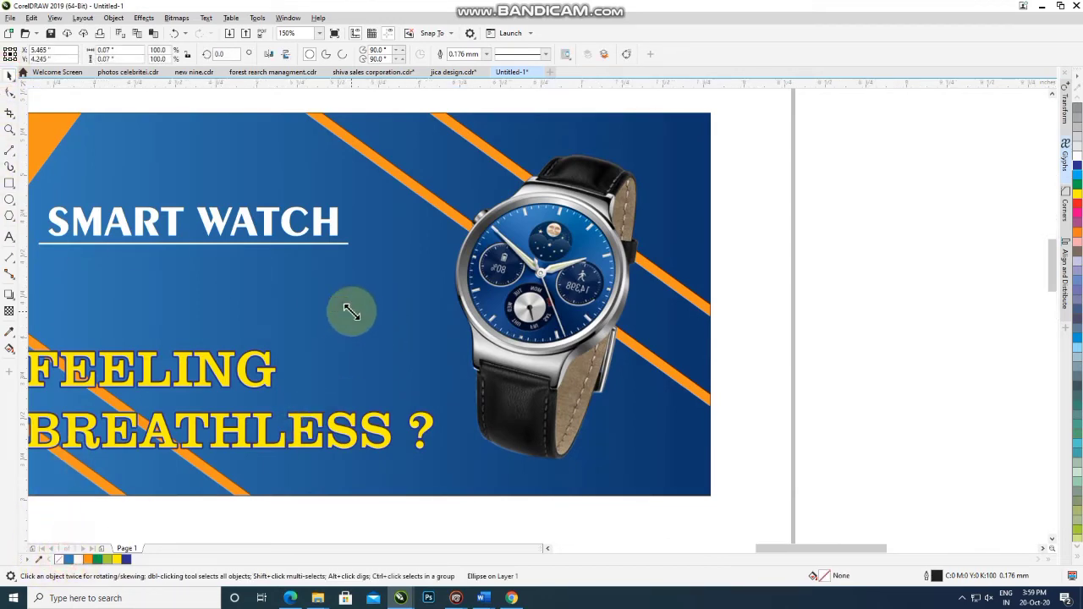
pyautogui.scroll(2, 350, 307)
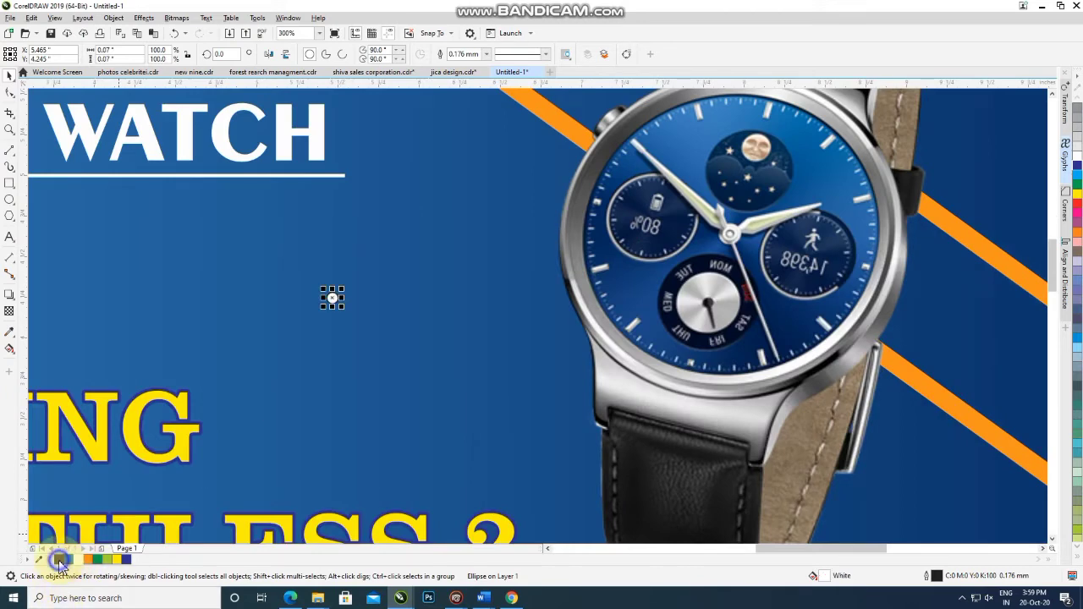
pyautogui.click(314, 321)
pyautogui.scroll(4, 332, 305)
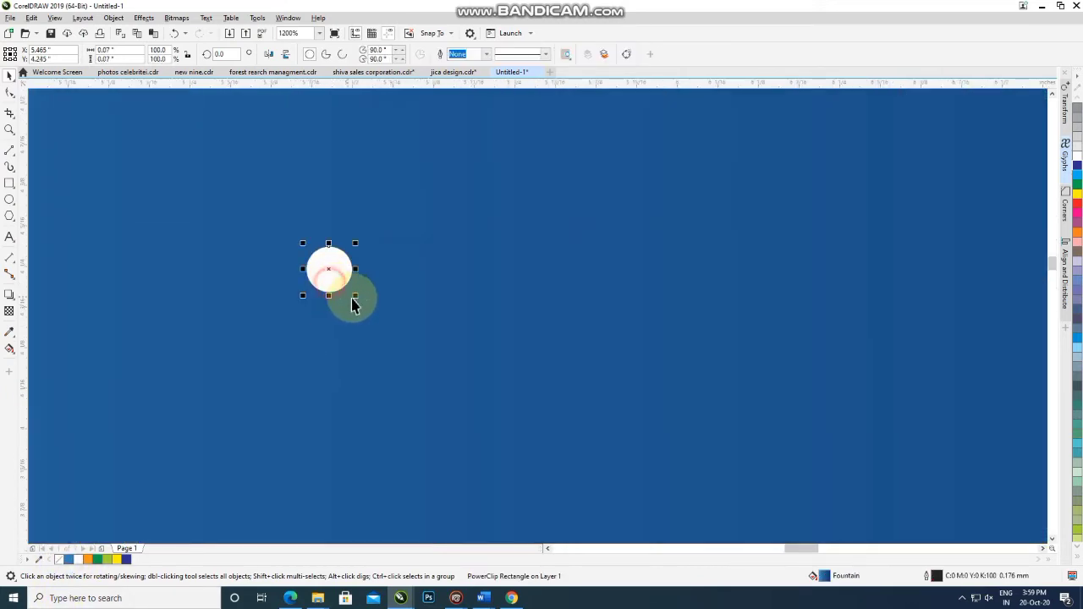
pyautogui.click(356, 298)
# - Drag a copy of the white dot a short distance to the right
pyautogui.scroll(-4, 350, 300)
pyautogui.scroll(-2, 350, 307)
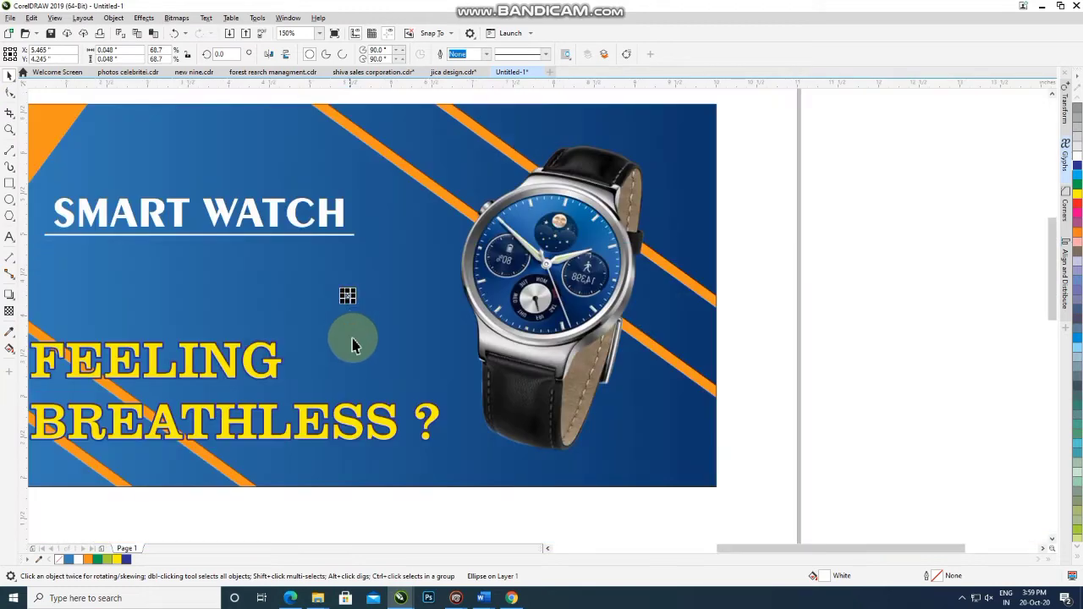
pyautogui.scroll(4, 347, 301)
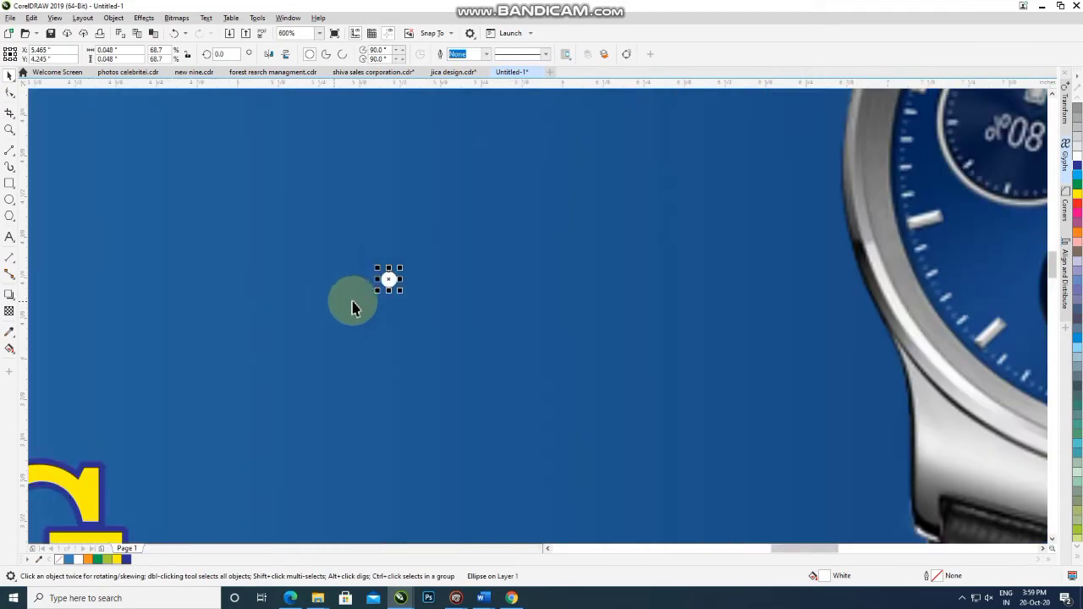
pyautogui.moveTo(389, 280)
pyautogui.mouseDown()
pyautogui.moveTo(574, 300)
pyautogui.moveTo(621, 277)
pyautogui.mouseUp()
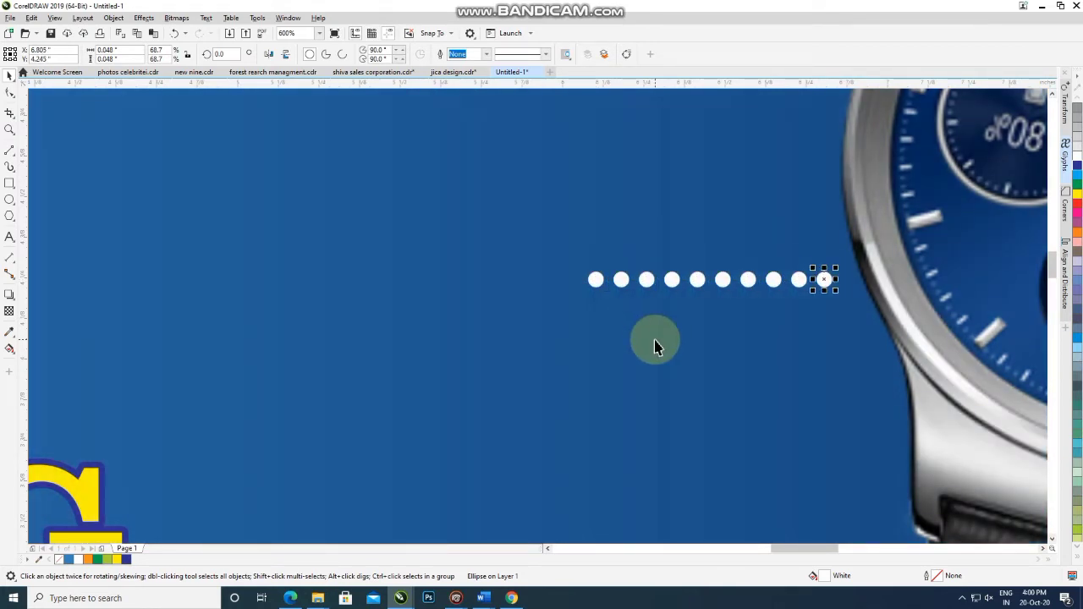
pyautogui.scroll(-4, 654, 345)
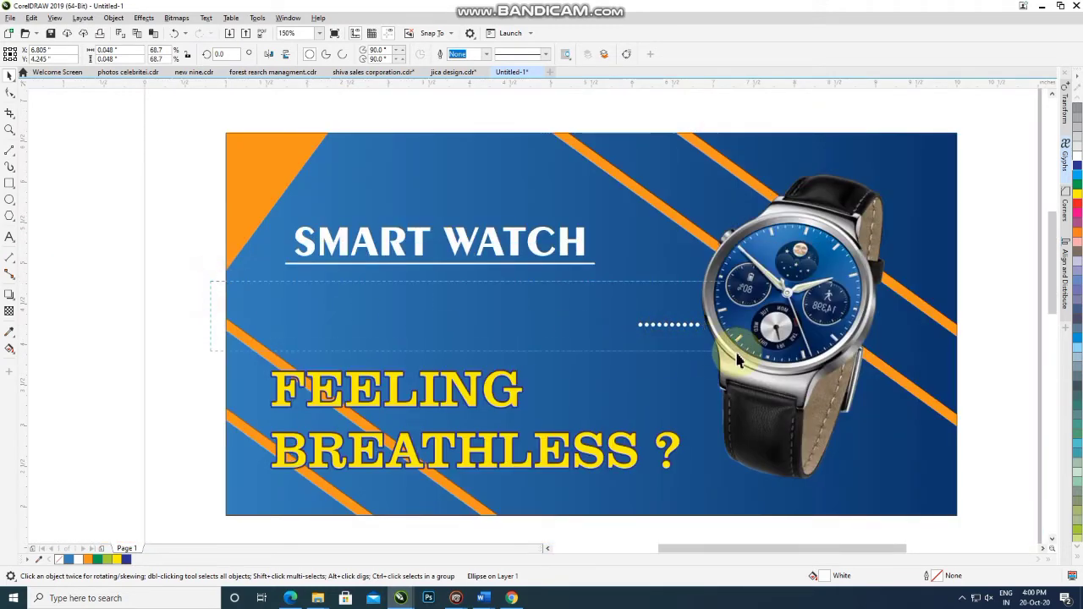
# - Shift the ten-dot row down and right, repeating with Ctrl+R for staggered rows
pyautogui.scroll(4, 701, 321)
pyautogui.scroll(2, 648, 285)
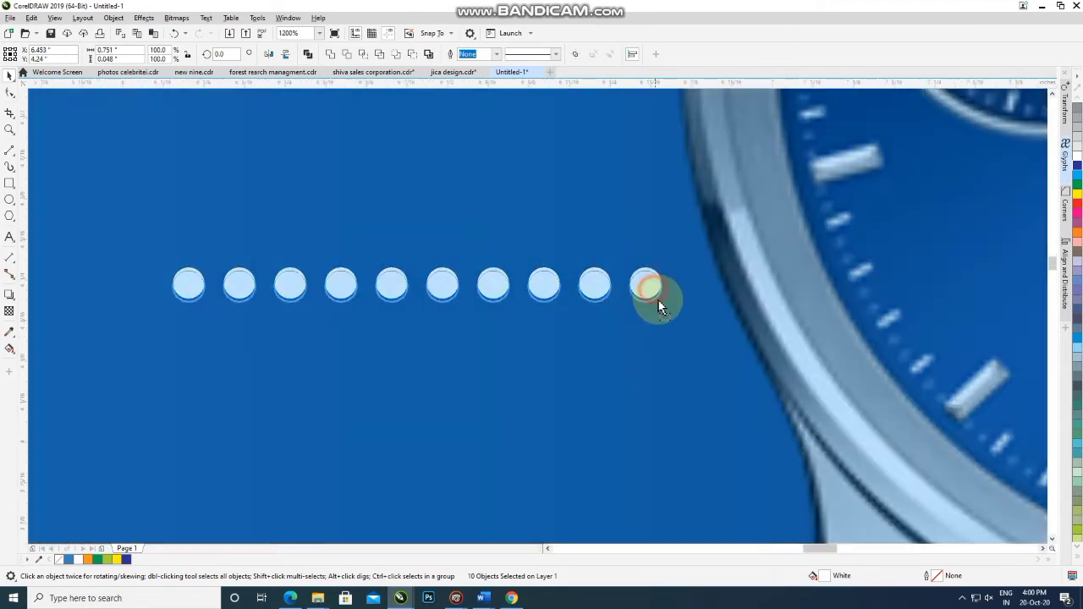
pyautogui.moveTo(658, 300); pyautogui.dragTo(676, 329)
pyautogui.scroll(-1, 677, 329)
pyautogui.hotkey('ctrl', 'r')
pyautogui.hotkey('ctrl', 'r')
pyautogui.hotkey('ctrl', 'r')
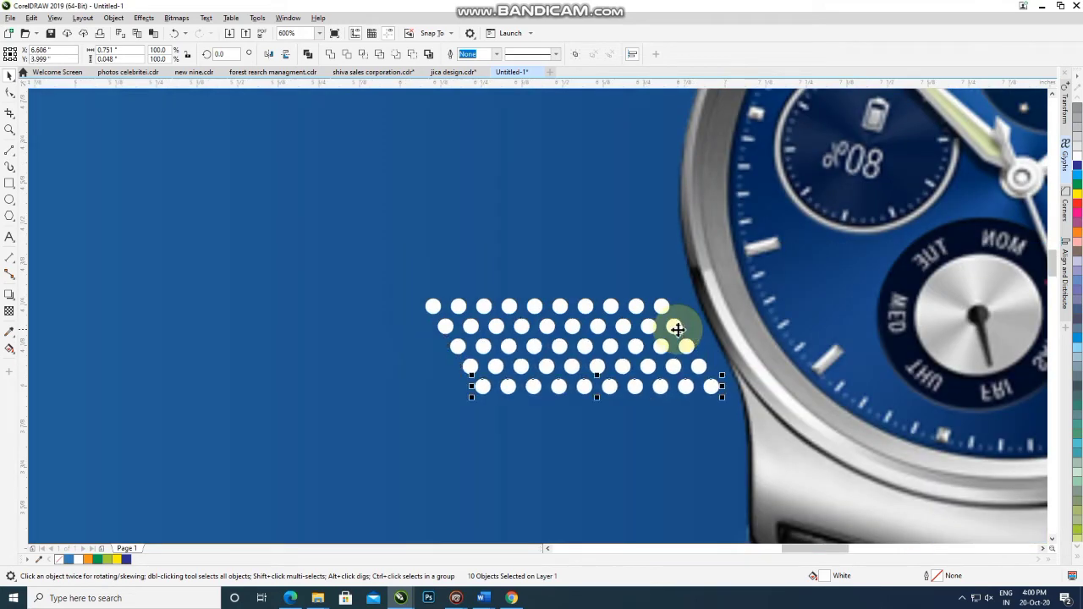
pyautogui.scroll(-2, 612, 301)
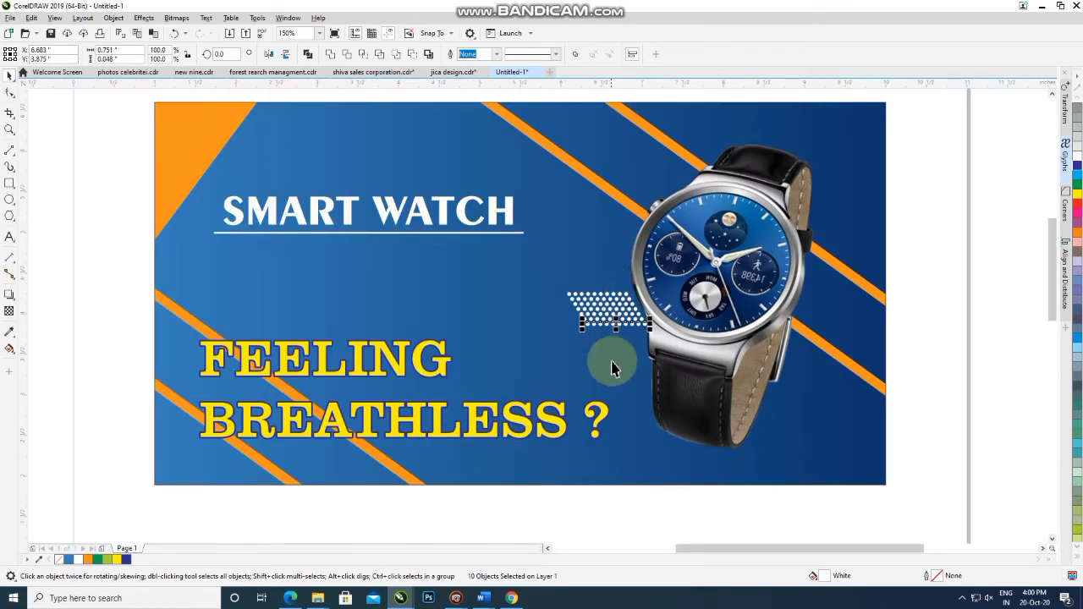
pyautogui.hotkey('ctrl', 'r')
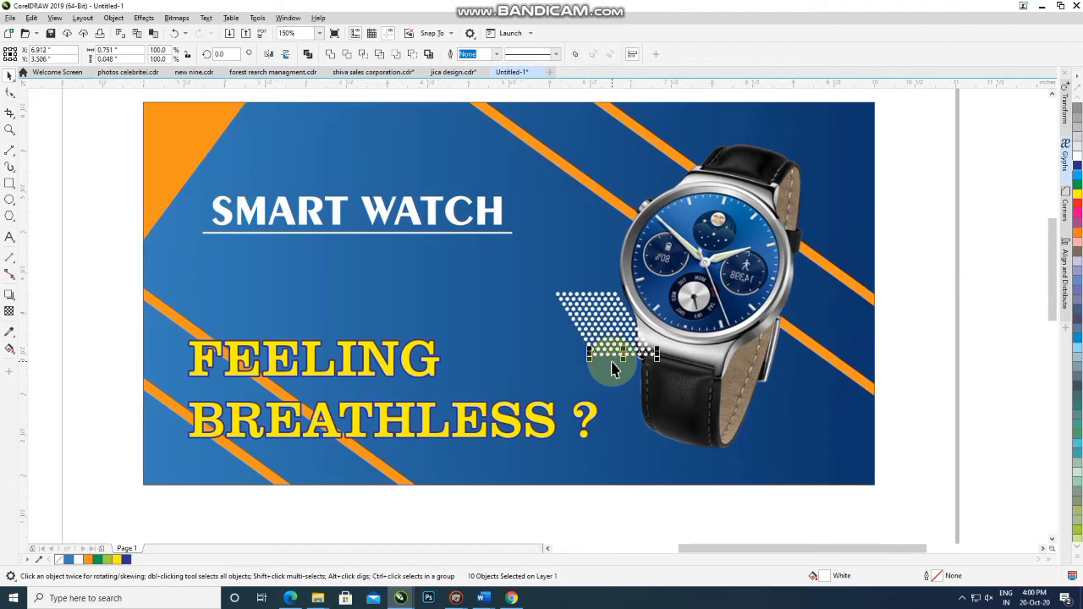
# - Select the whole dot pattern and rotate it into a slanted diamond
pyautogui.moveTo(522, 517); pyautogui.dragTo(730, 222)
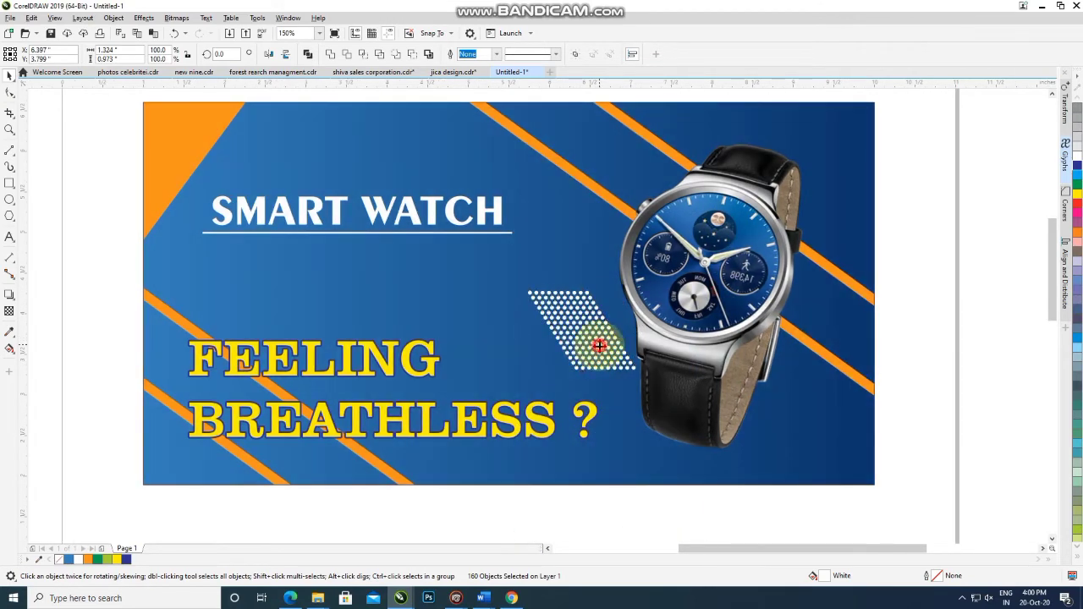
pyautogui.click(597, 336)
pyautogui.moveTo(653, 370)
pyautogui.mouseDown()
pyautogui.moveTo(543, 375)
pyautogui.moveTo(581, 403)
pyautogui.mouseUp()
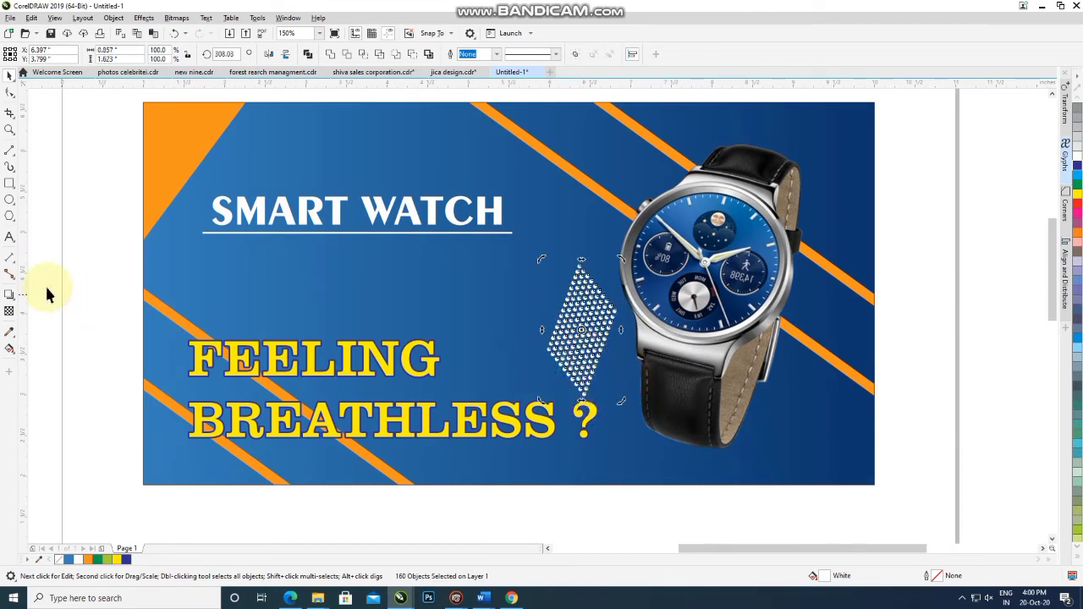
pyautogui.click(10, 310)
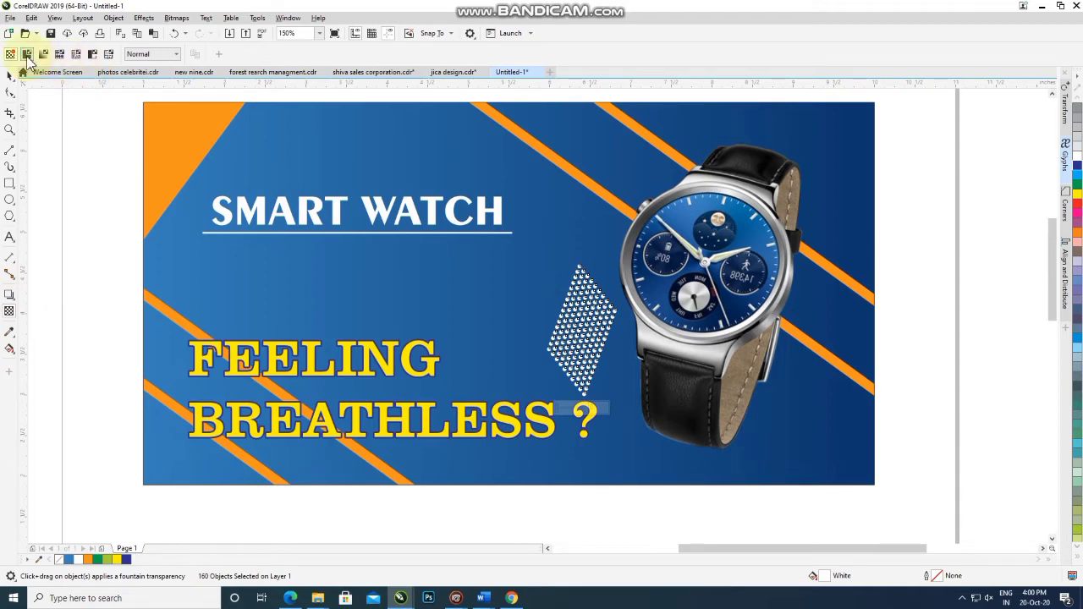
# - Apply uniform transparency to the dot pattern and place a copy at the watch's lower right
pyautogui.click(26, 54)
pyautogui.click(10, 76)
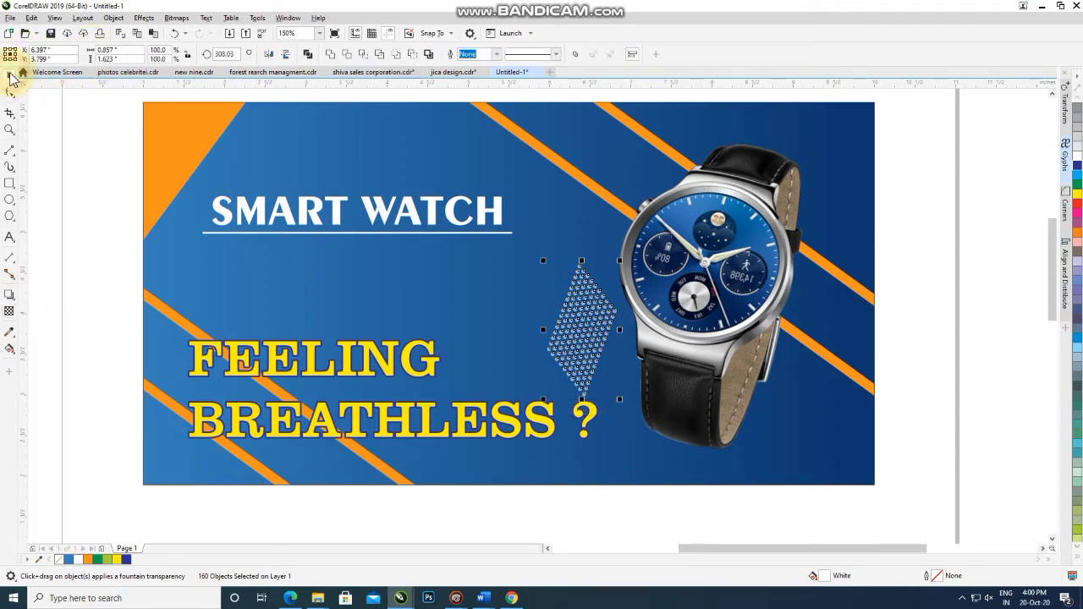
pyautogui.moveTo(570, 321); pyautogui.dragTo(620, 330)
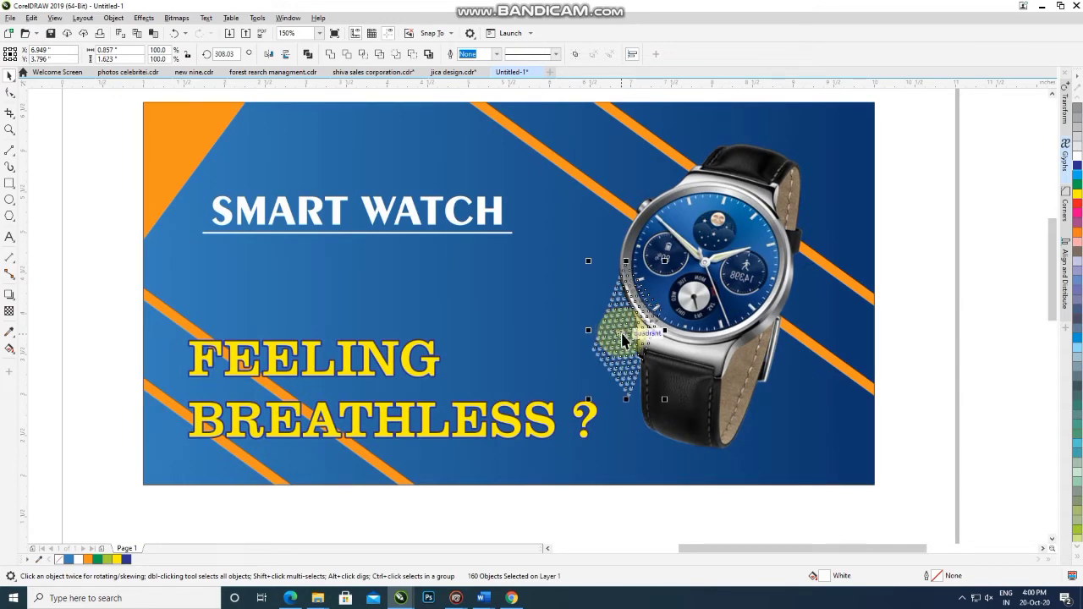
pyautogui.moveTo(621, 340)
pyautogui.mouseDown()
pyautogui.moveTo(784, 411)
pyautogui.moveTo(773, 384)
pyautogui.mouseUp()
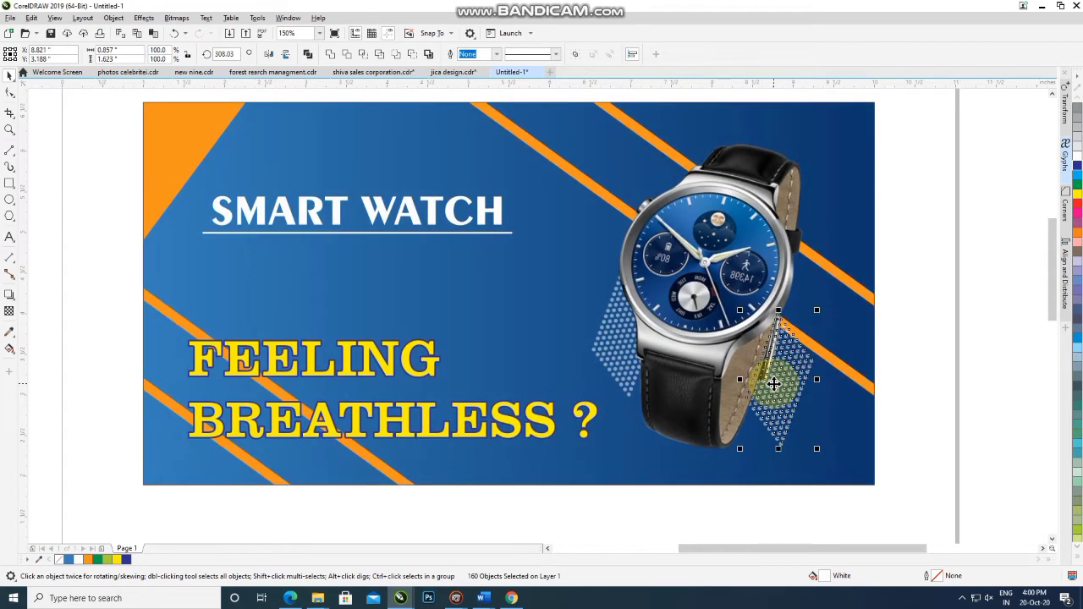
pyautogui.scroll(-2, 773, 384)
# - Rotate a dot pattern along the watch top, double its size, and move it top-right
pyautogui.moveTo(773, 384); pyautogui.dragTo(798, 299)
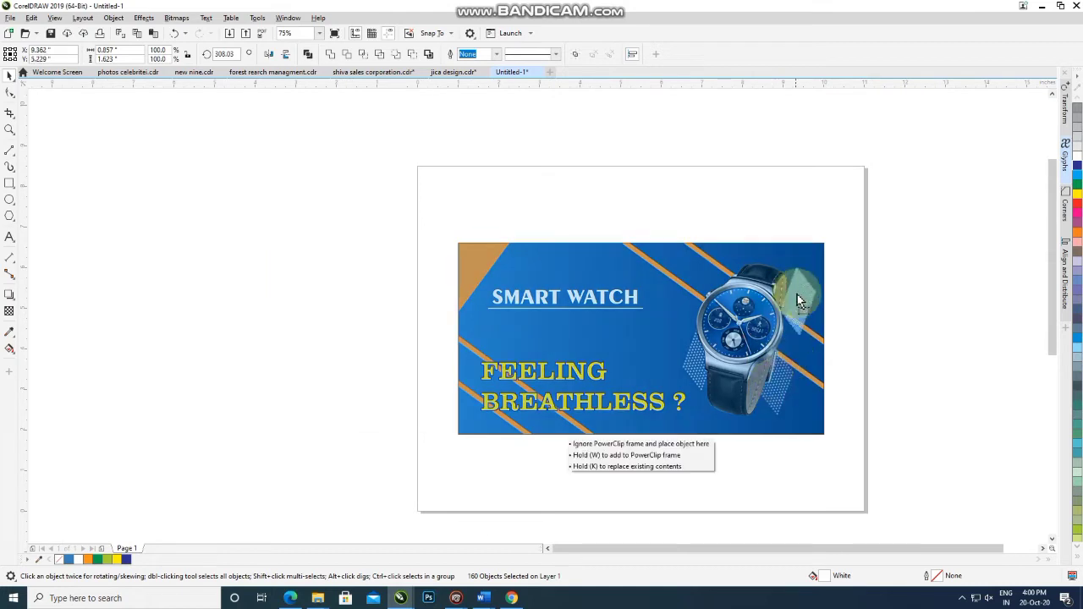
pyautogui.moveTo(737, 250); pyautogui.dragTo(738, 247)
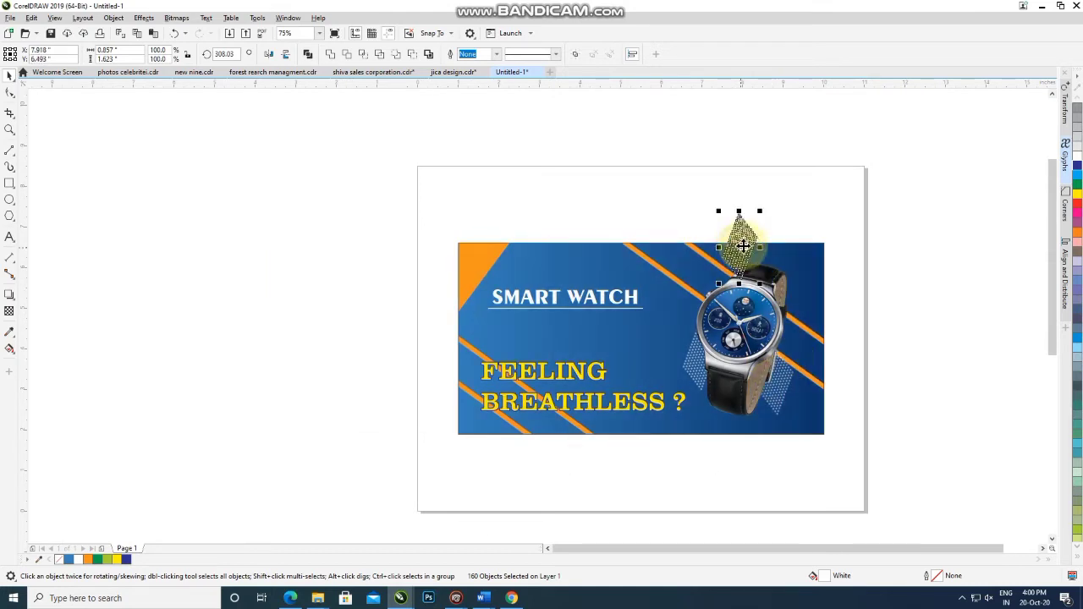
pyautogui.click(757, 228)
pyautogui.moveTo(759, 207); pyautogui.dragTo(787, 221)
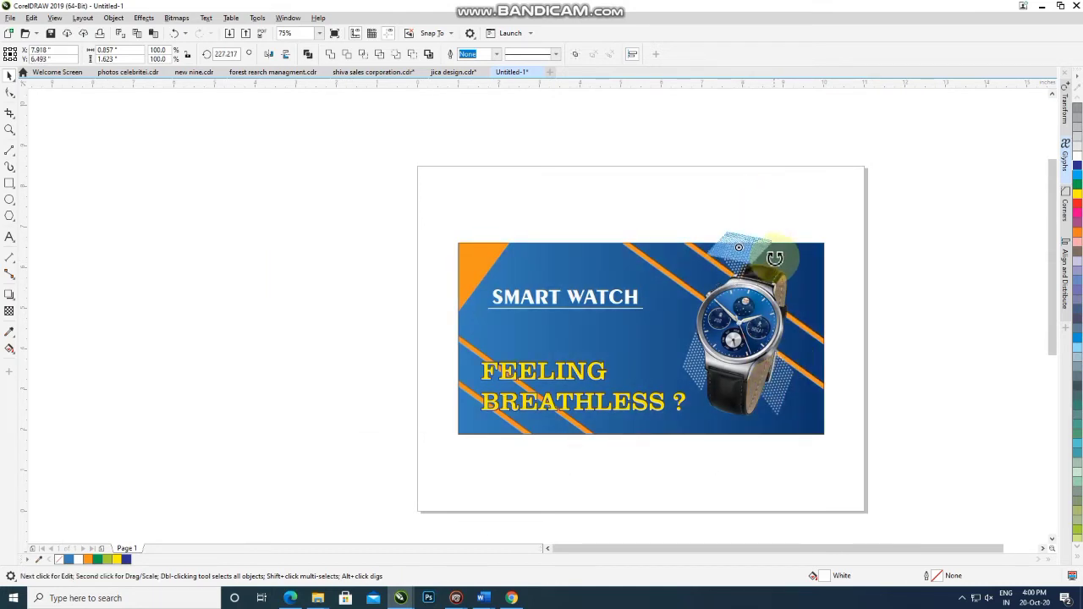
pyautogui.click(677, 218)
pyautogui.click(786, 270)
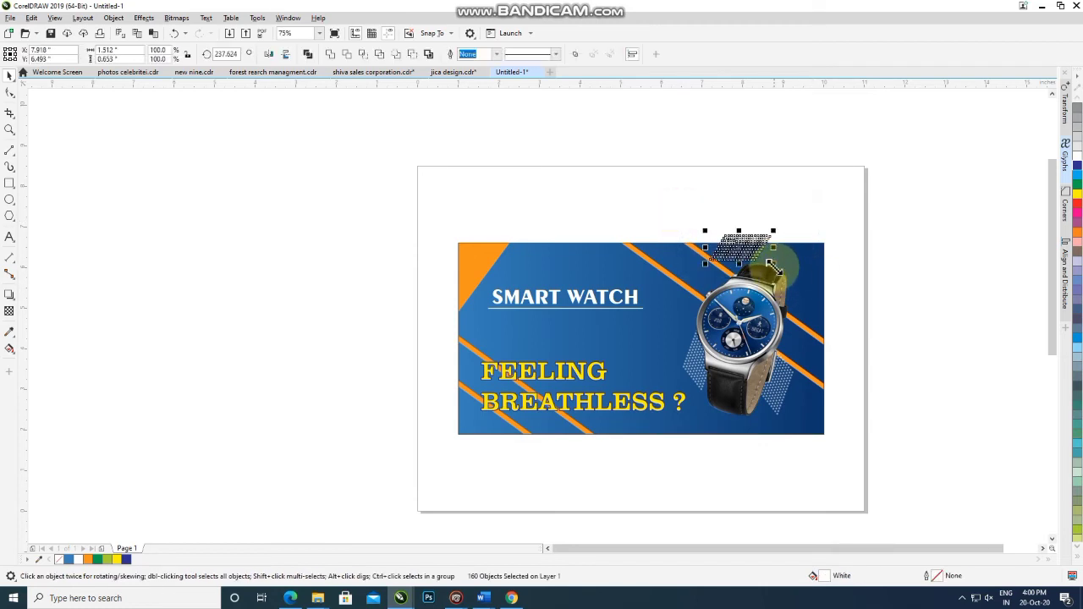
pyautogui.moveTo(825, 302); pyautogui.dragTo(900, 309)
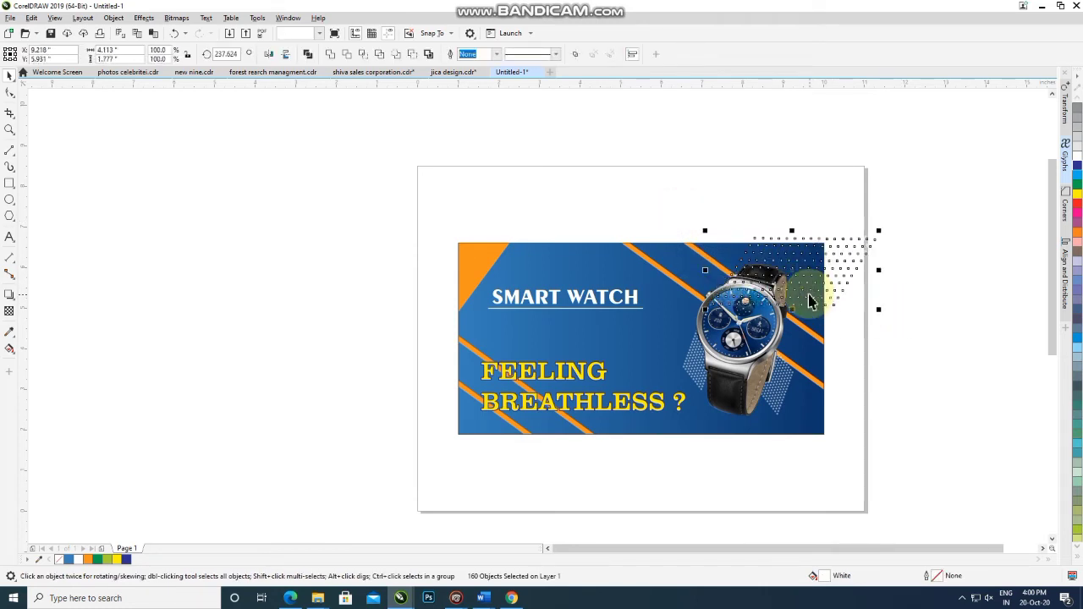
pyautogui.moveTo(808, 301); pyautogui.dragTo(805, 301)
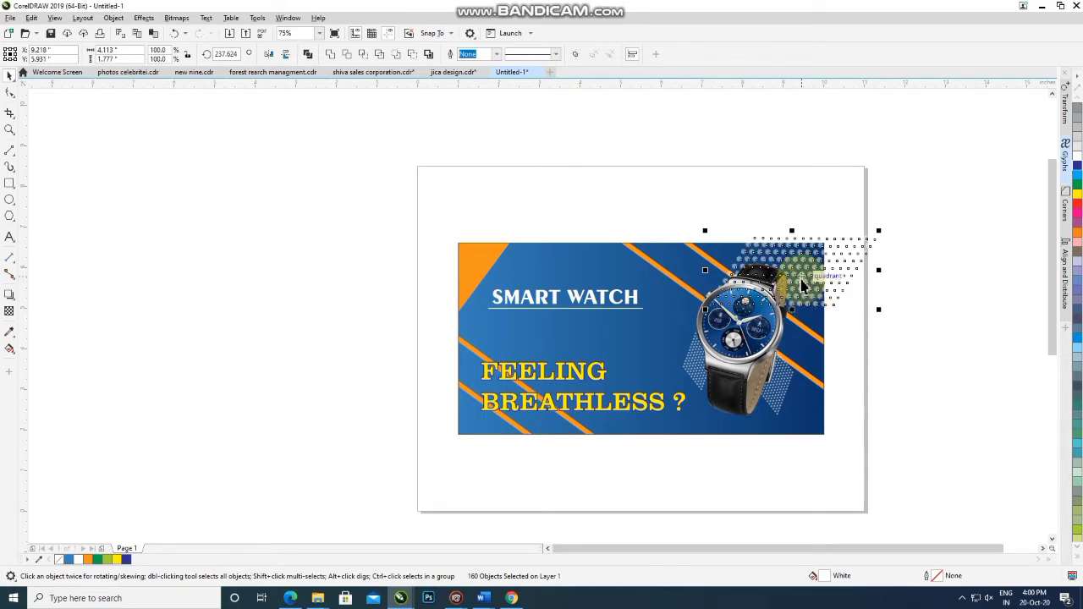
# - PowerClip the enlarged dot pattern inside the banner image
pyautogui.rightClick(795, 269)
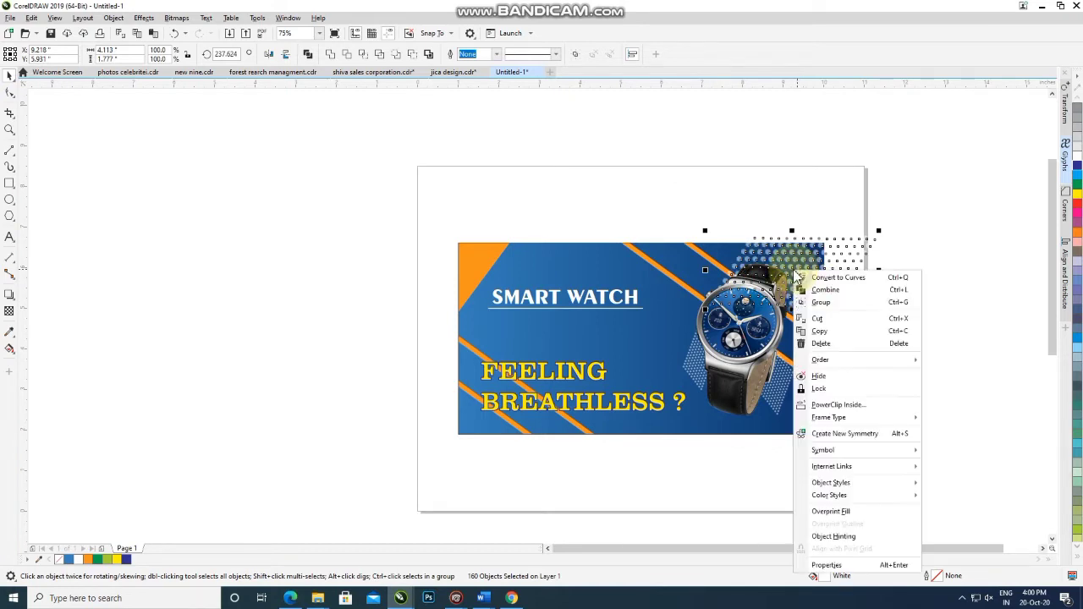
pyautogui.click(834, 404)
pyautogui.click(639, 350)
pyautogui.click(967, 251)
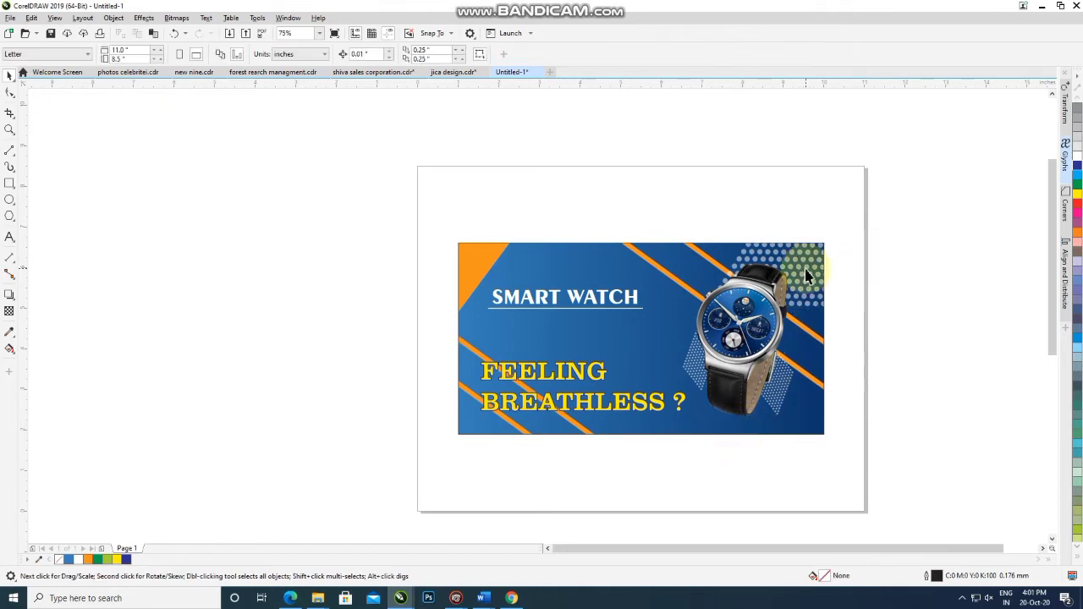
pyautogui.click(804, 267)
pyautogui.rightClick(802, 262)
pyautogui.click(888, 239)
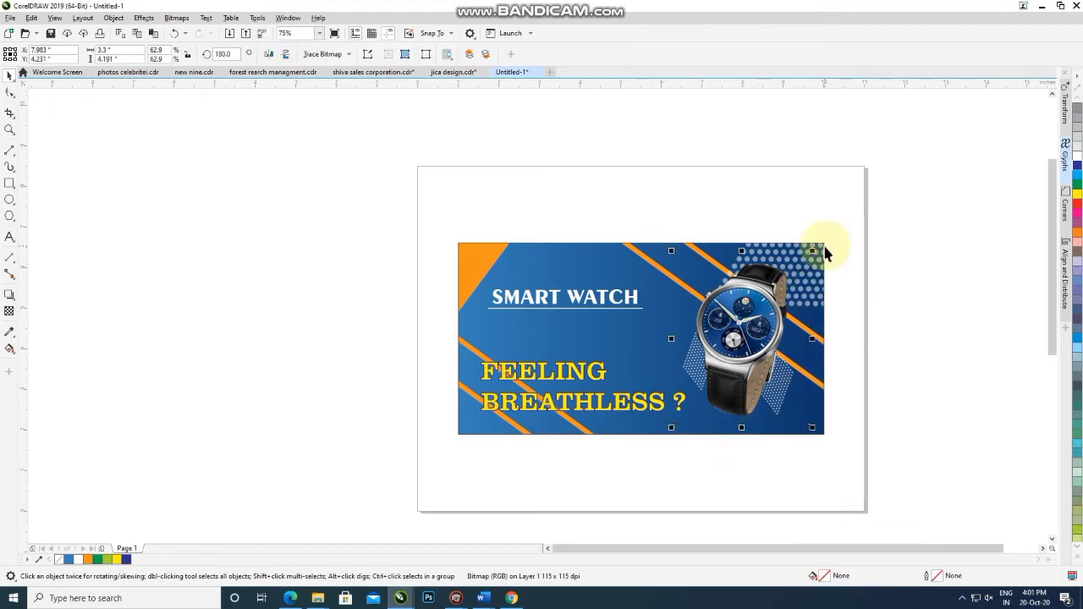
# - Move a dot pattern to the banner's bottom-right corner and PowerClip it inside the banner
pyautogui.moveTo(774, 385)
pyautogui.mouseDown()
pyautogui.moveTo(819, 427)
pyautogui.moveTo(817, 418)
pyautogui.mouseUp()
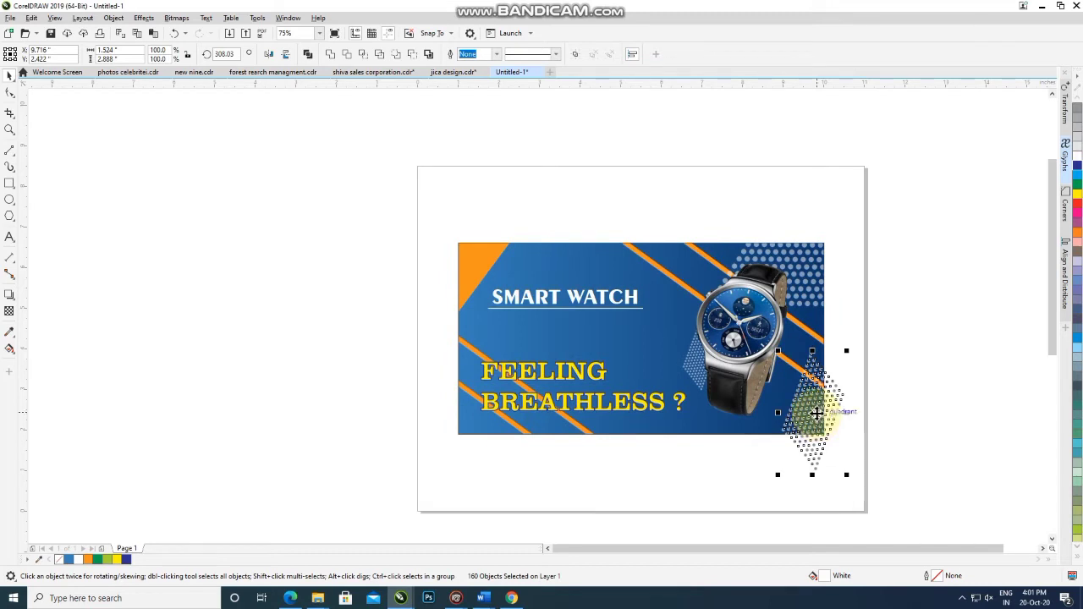
pyautogui.rightClick(819, 418)
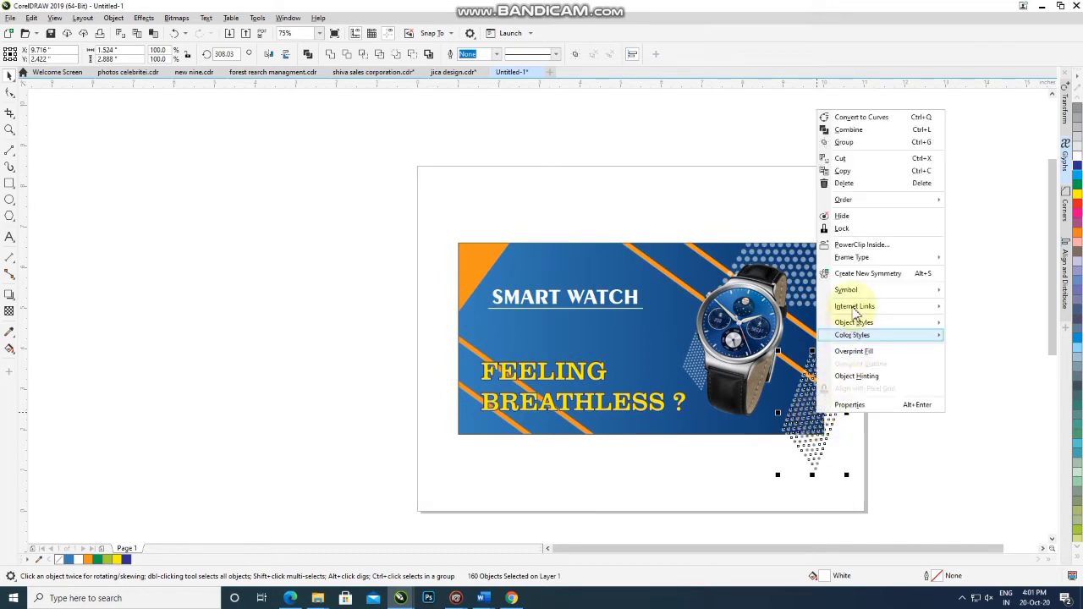
pyautogui.click(863, 242)
pyautogui.click(756, 415)
pyautogui.click(752, 491)
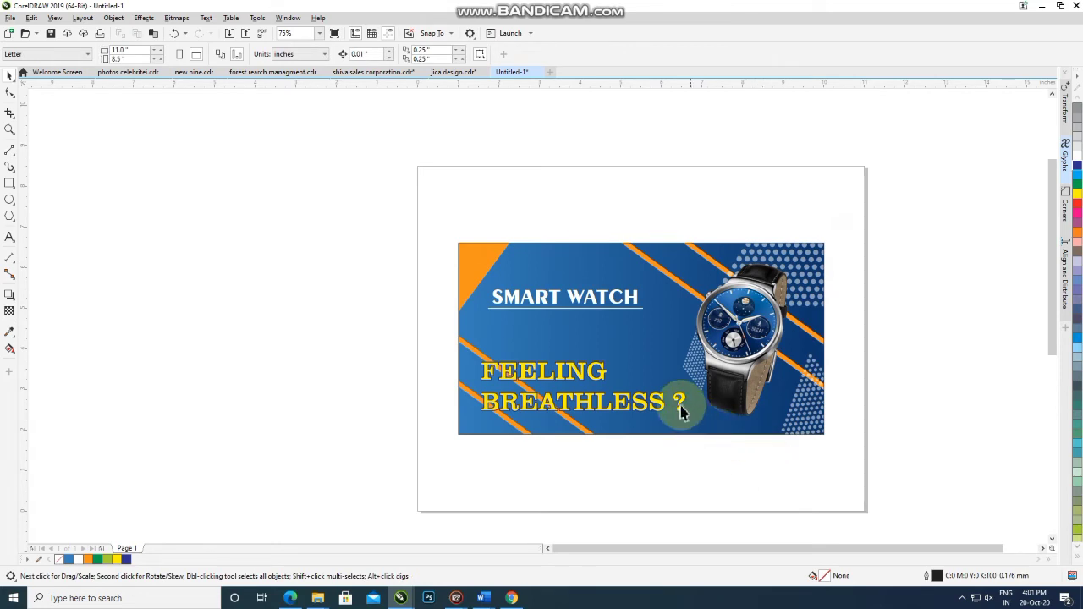
pyautogui.moveTo(726, 369)
pyautogui.mouseDown()
pyautogui.moveTo(700, 372)
pyautogui.moveTo(669, 345)
pyautogui.mouseUp()
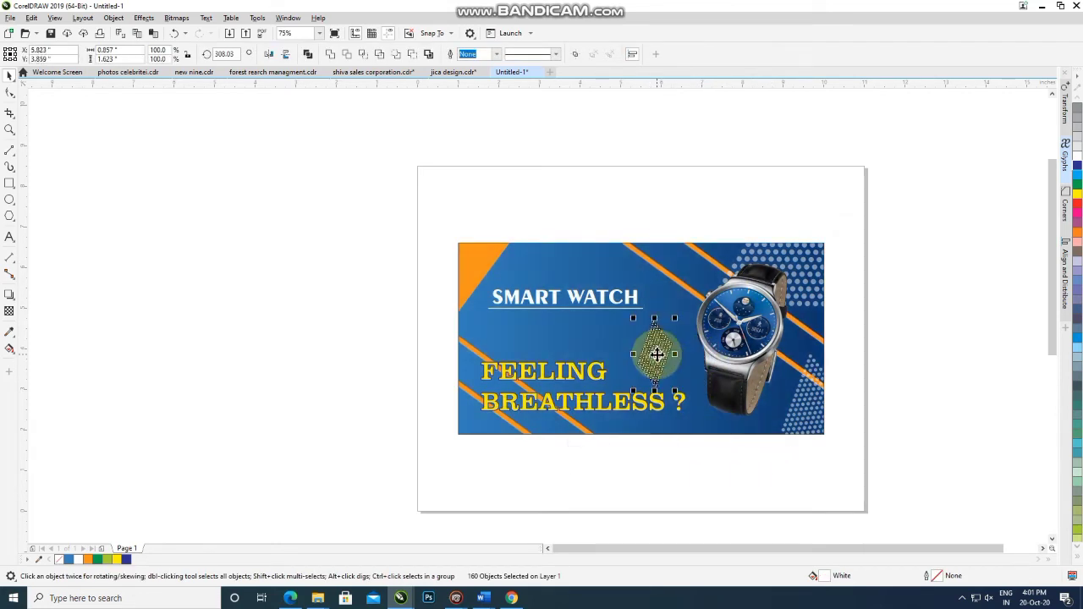
# - Make the small dot pattern fainter, tuck it against the watch's left, and nudge the headline right
pyautogui.click(9, 310)
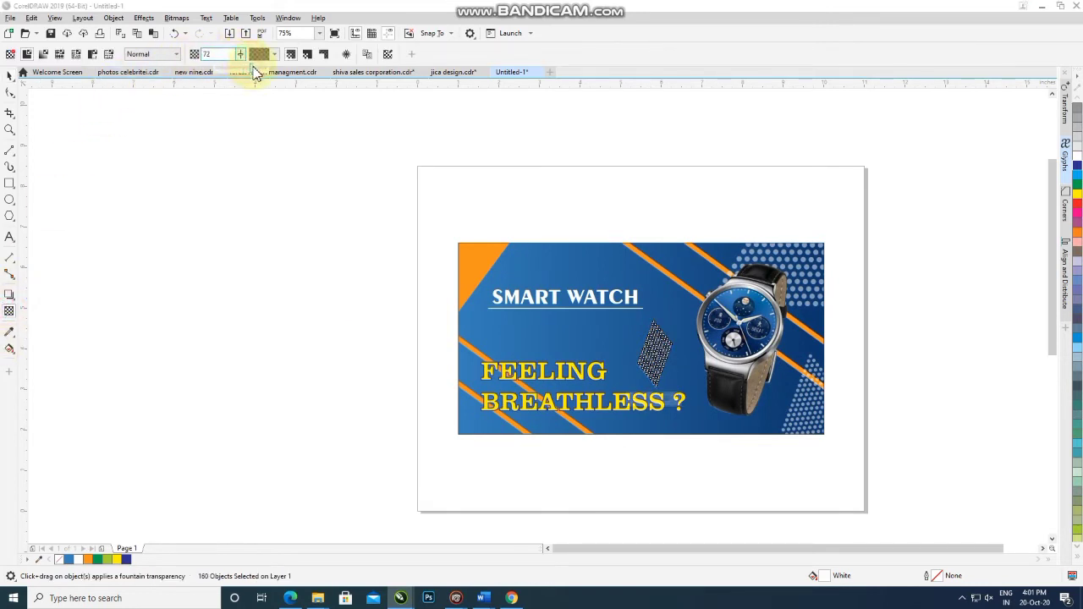
pyautogui.click(10, 74)
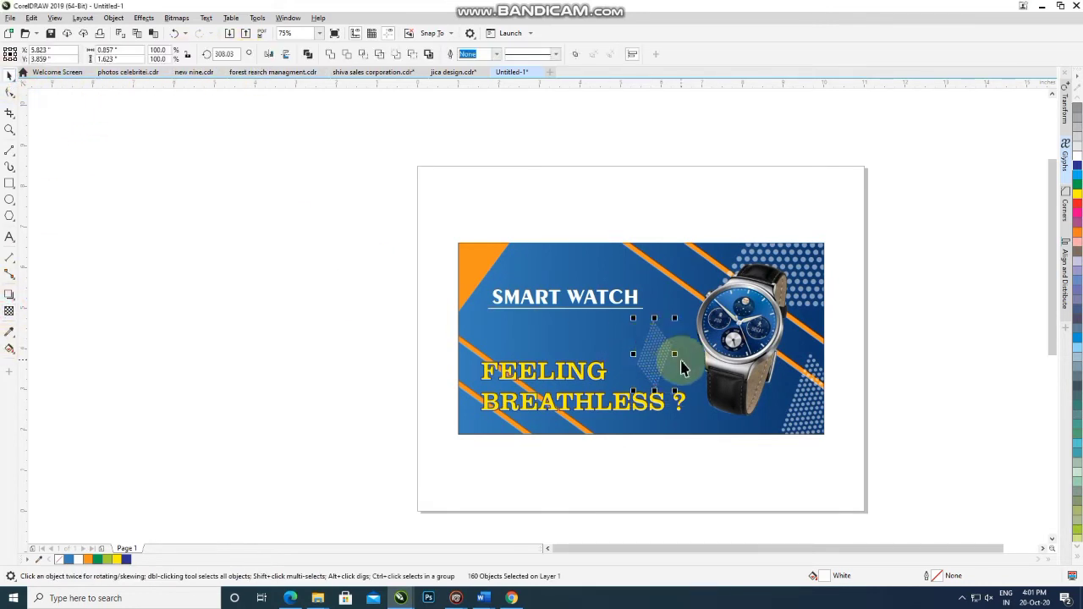
pyautogui.moveTo(682, 368); pyautogui.dragTo(701, 345)
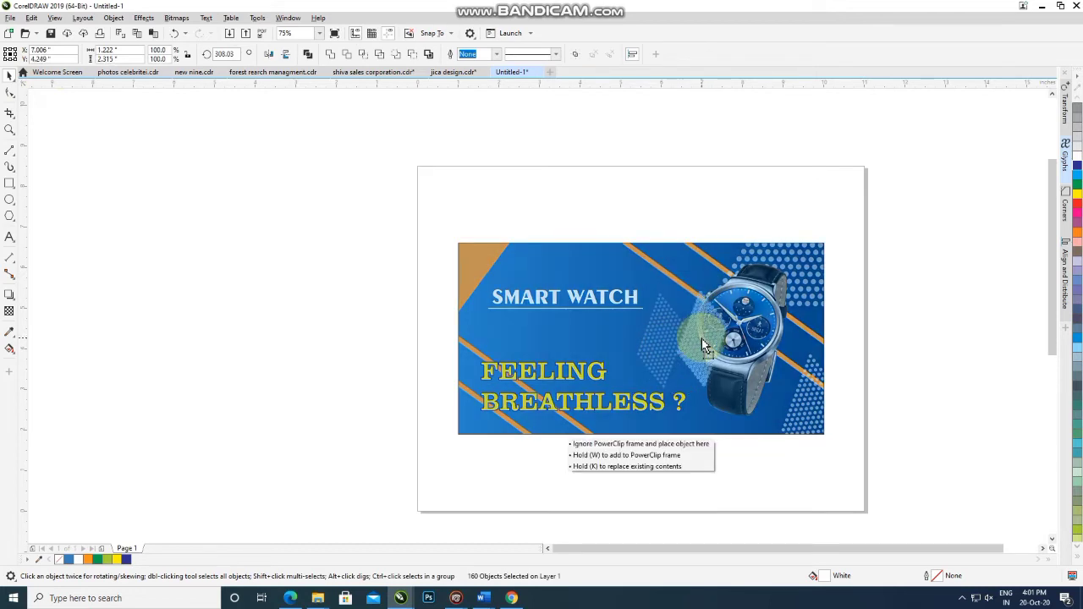
pyautogui.moveTo(701, 357); pyautogui.dragTo(702, 359)
pyautogui.scroll(2, 703, 360)
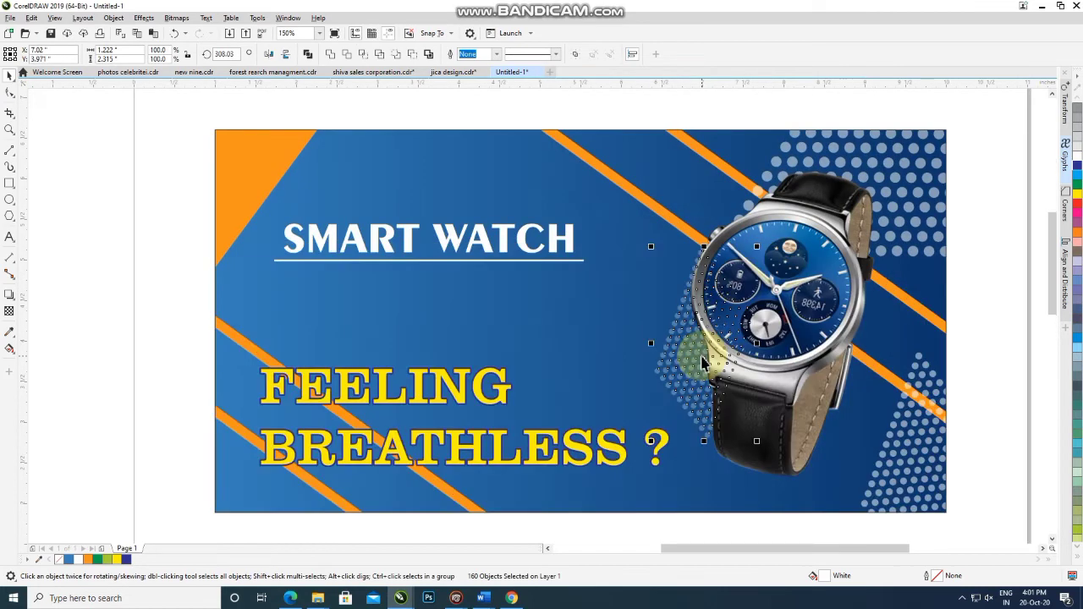
pyautogui.scroll(-2, 702, 358)
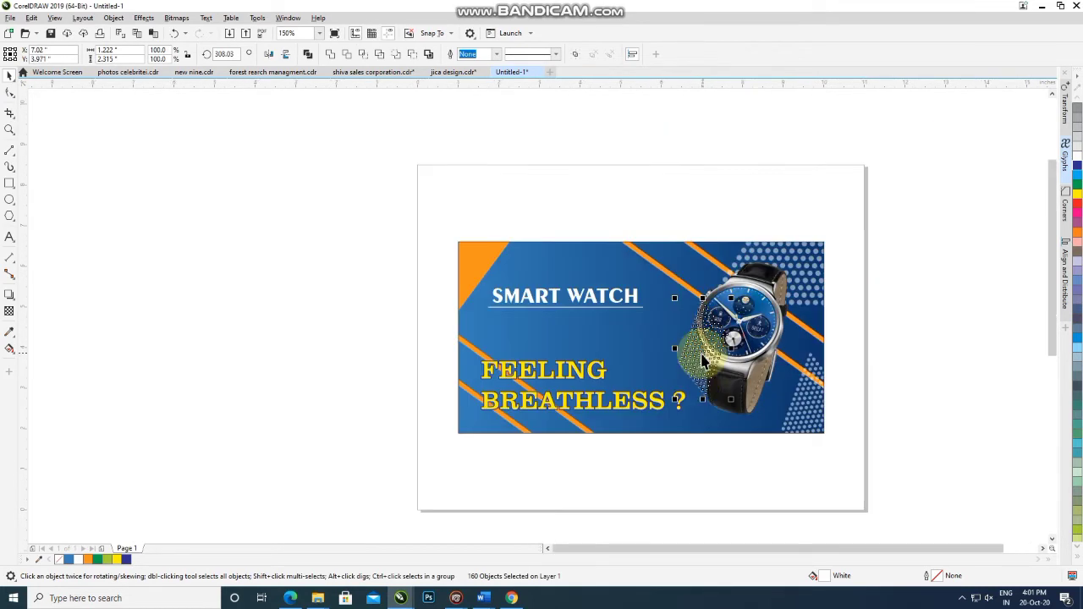
pyautogui.click(690, 501)
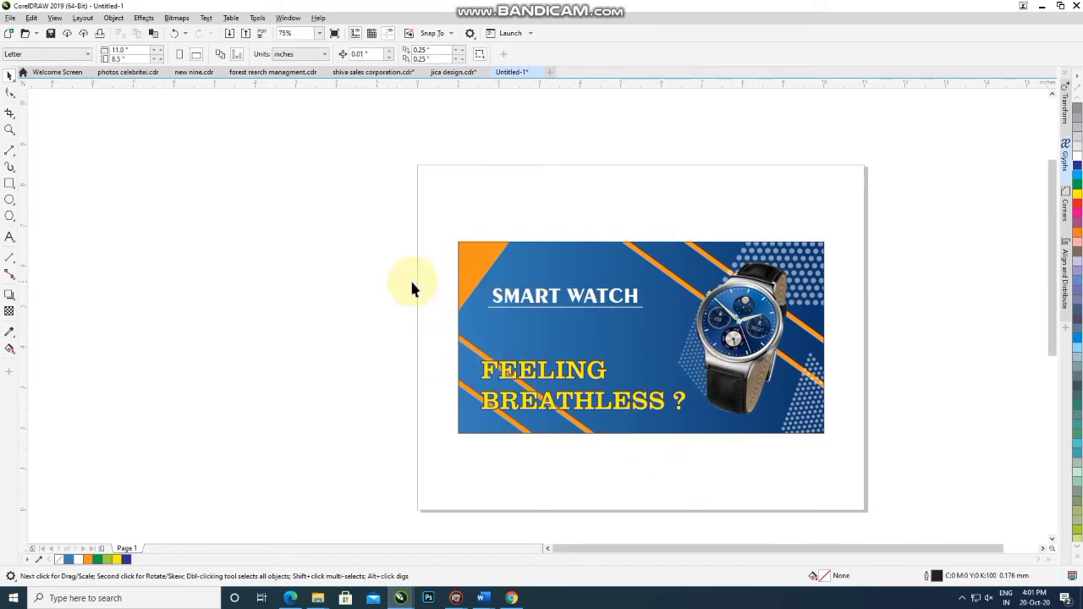
pyautogui.moveTo(546, 383); pyautogui.dragTo(550, 383)
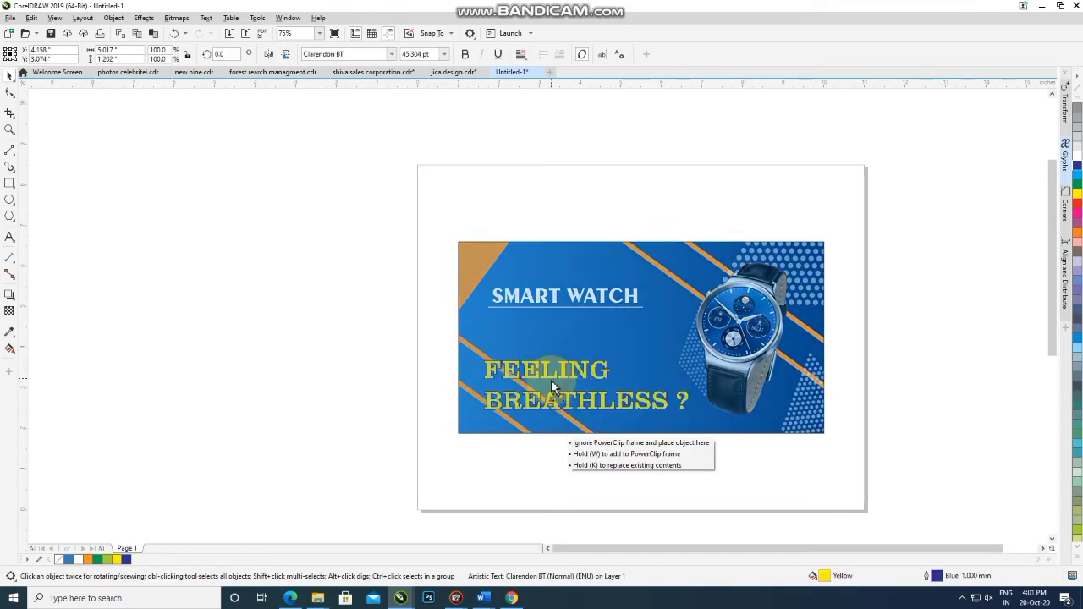
pyautogui.click(614, 499)
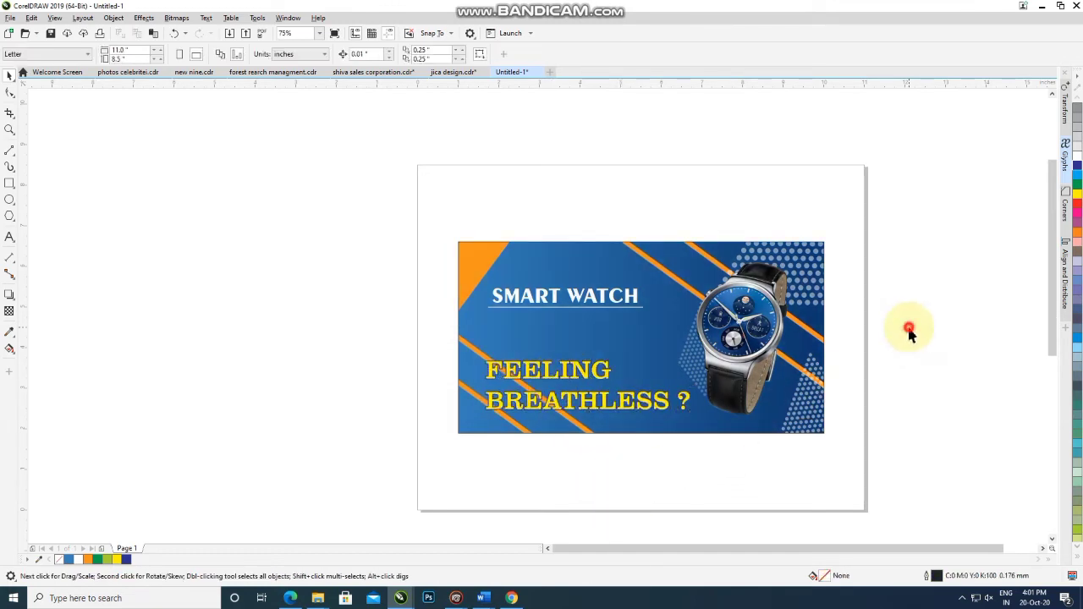
# - Edit the banner's PowerClip, enlarging the dot pattern and shifting it toward the lower-right corner
pyautogui.click(768, 419)
pyautogui.rightClick(770, 420)
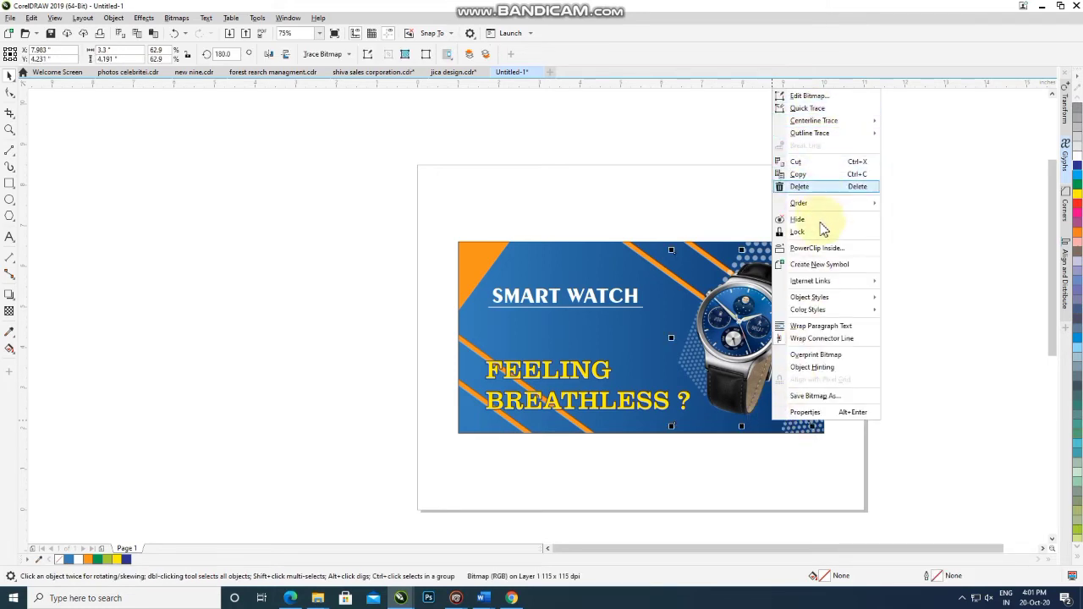
pyautogui.click(808, 248)
pyautogui.click(633, 267)
pyautogui.rightClick(634, 271)
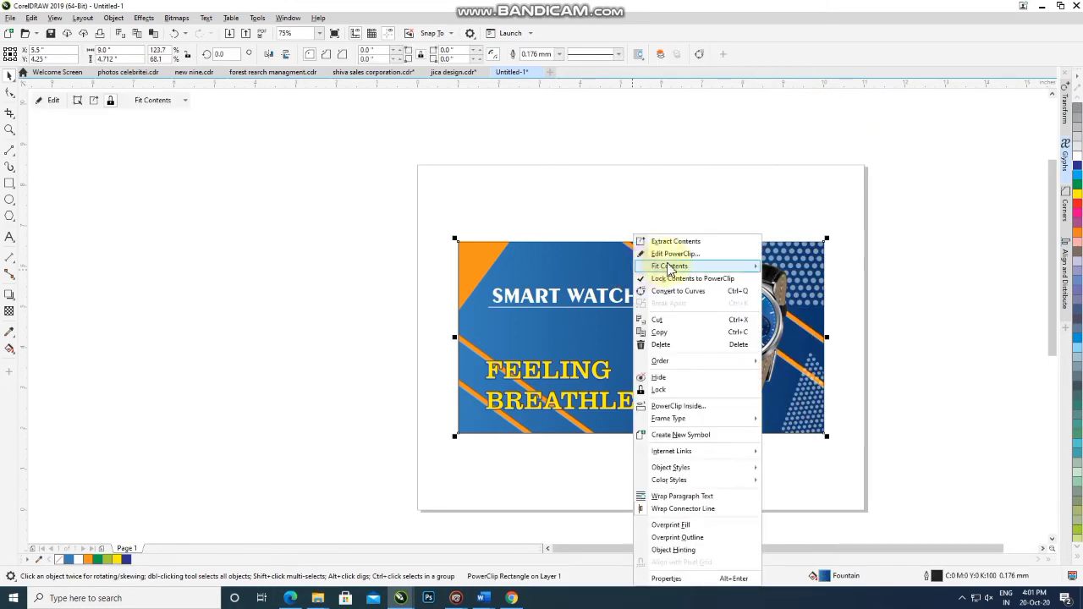
pyautogui.click(674, 254)
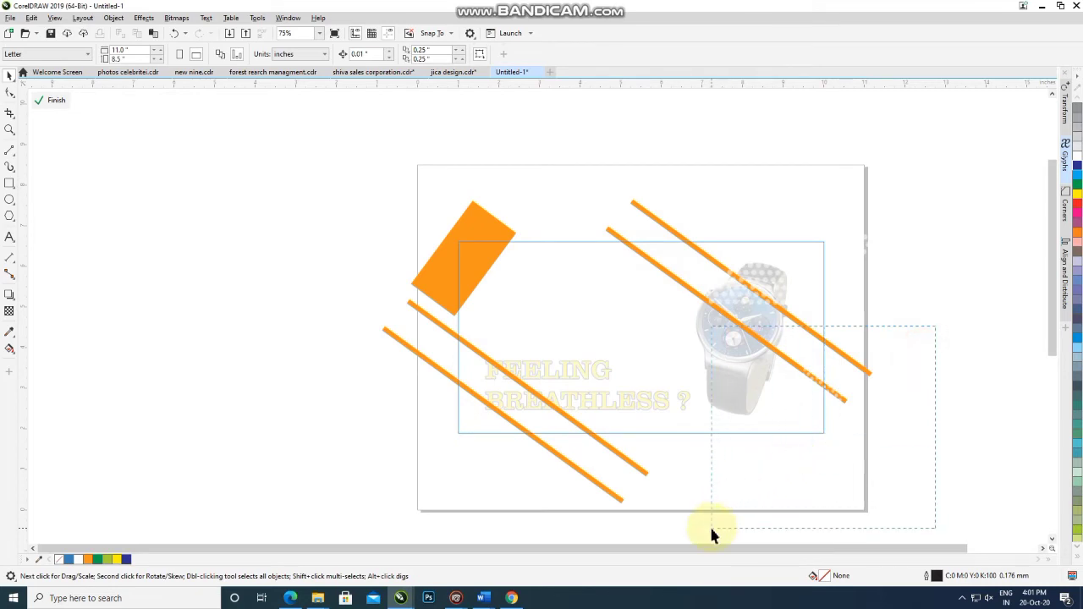
pyautogui.moveTo(711, 528); pyautogui.dragTo(712, 527)
pyautogui.moveTo(849, 348); pyautogui.dragTo(911, 296)
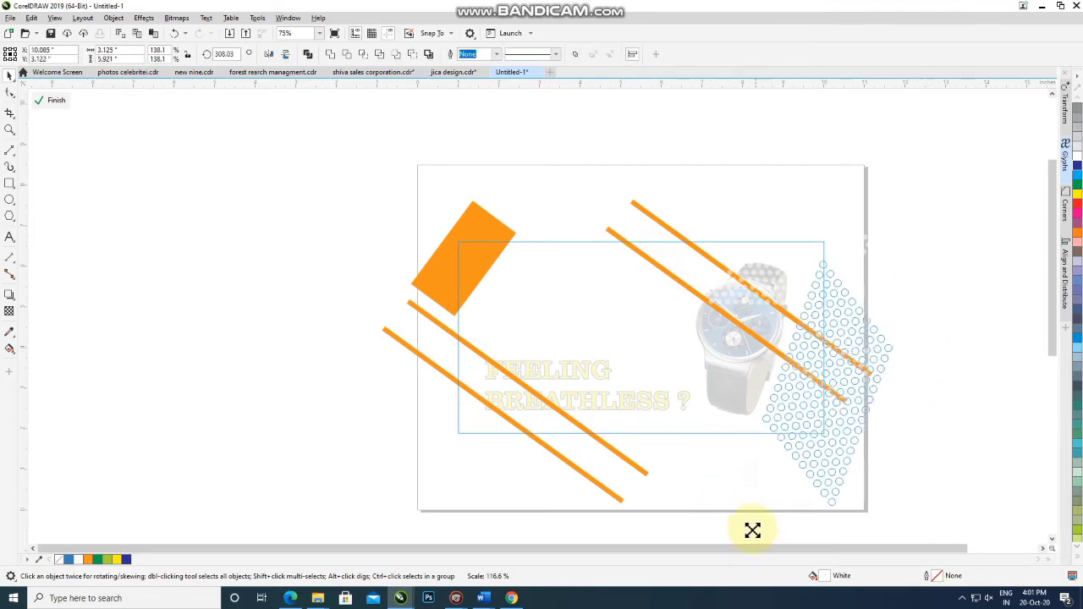
pyautogui.moveTo(773, 477); pyautogui.dragTo(752, 528)
pyautogui.moveTo(840, 423); pyautogui.dragTo(847, 474)
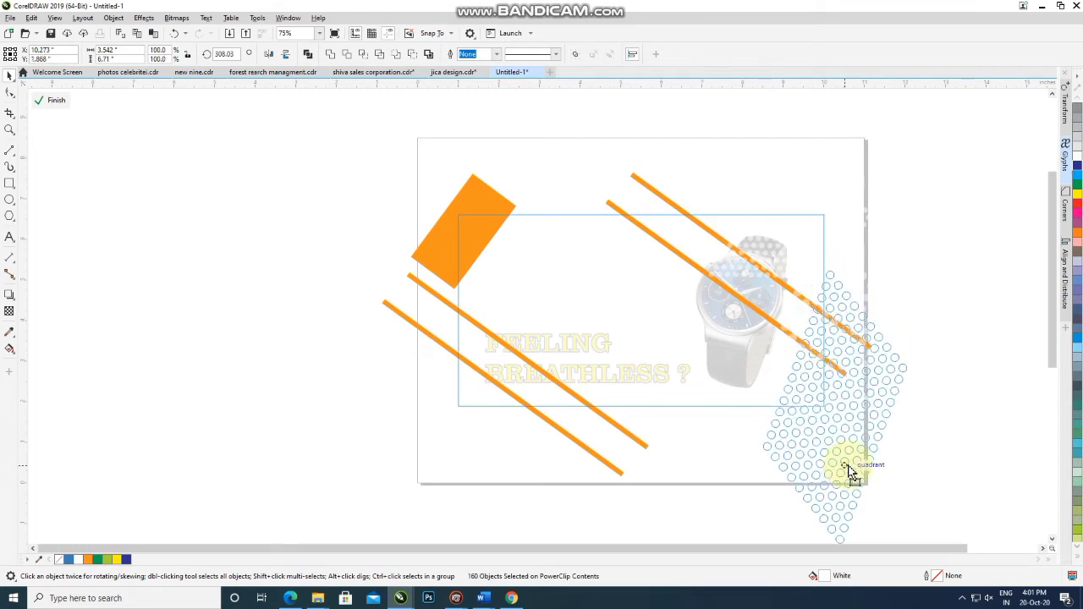
# - Set the dot pattern's transparency to 69 and finish editing the PowerClip
pyautogui.click(9, 311)
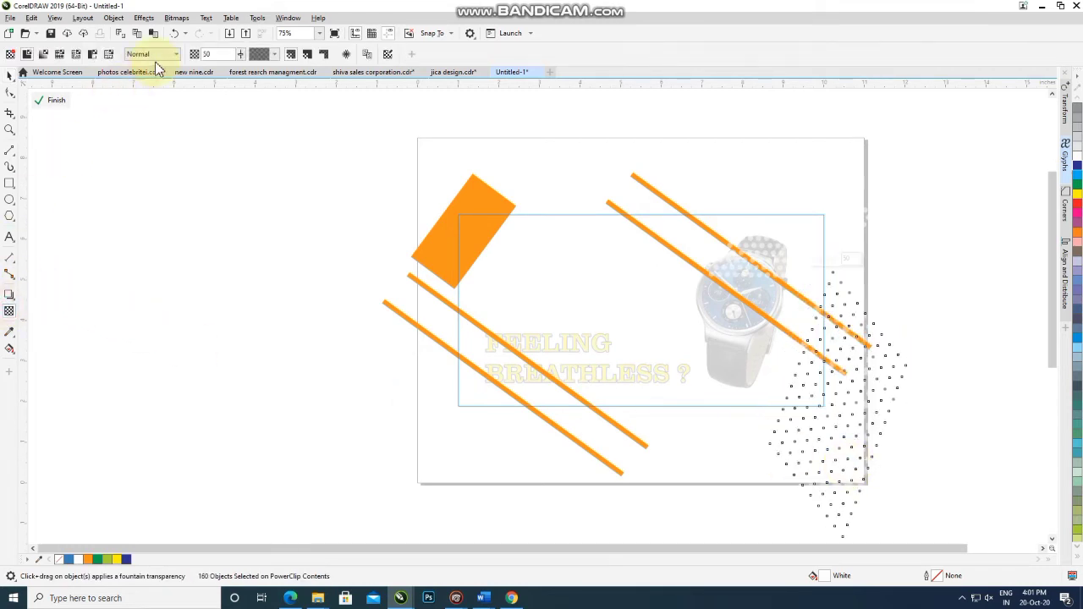
pyautogui.moveTo(244, 56); pyautogui.dragTo(247, 64)
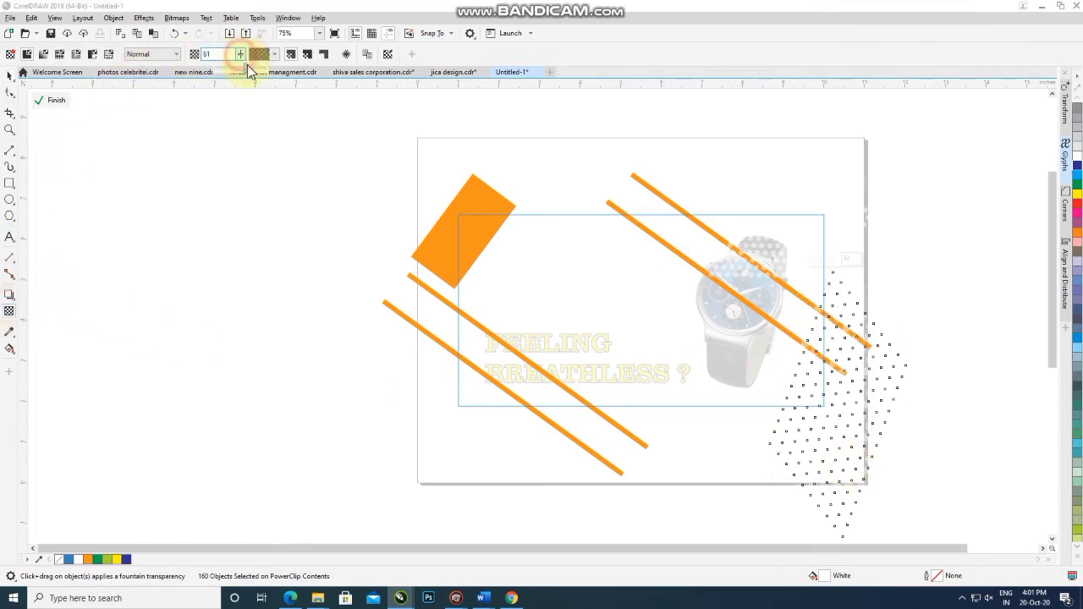
pyautogui.click(51, 99)
pyautogui.press('space')
pyautogui.click(900, 295)
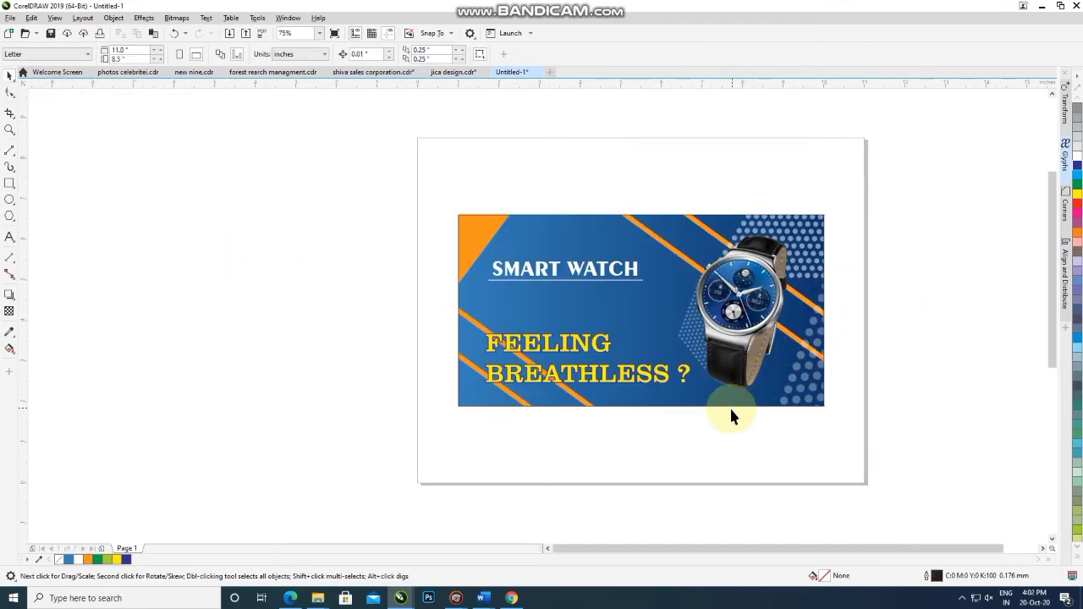
# - Draw an ellipse, narrow it, and move it onto the banner's bottom edge below the watch
pyautogui.click(9, 201)
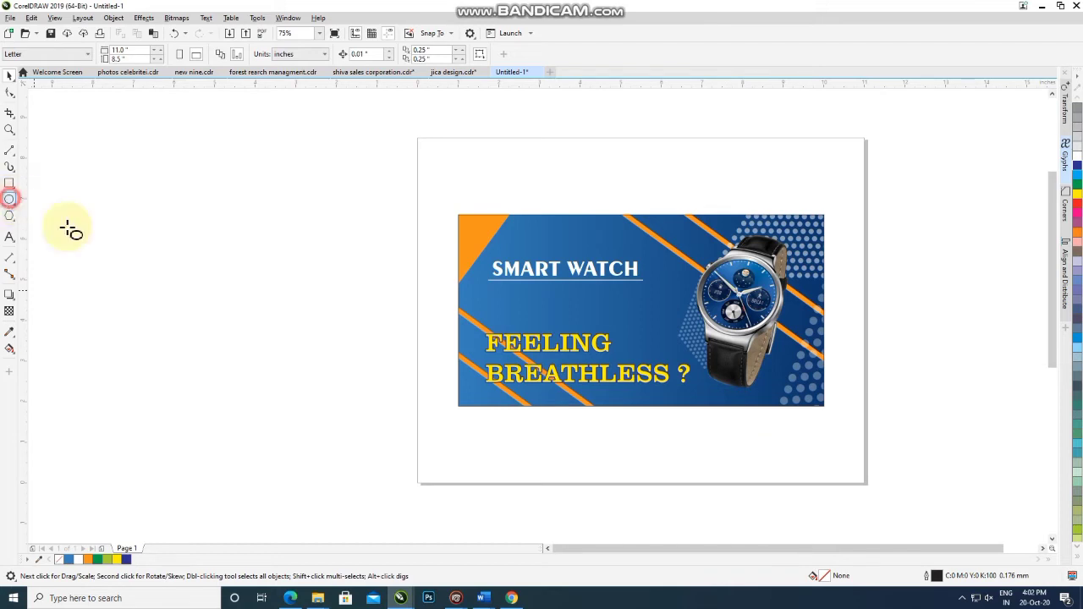
pyautogui.moveTo(619, 460); pyautogui.dragTo(841, 362)
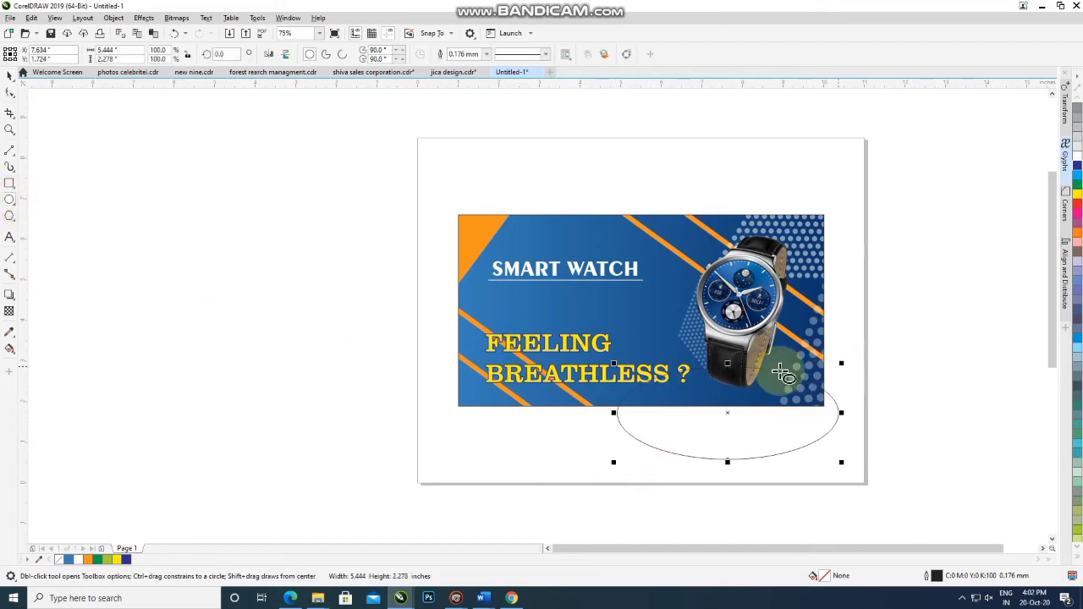
pyautogui.click(14, 83)
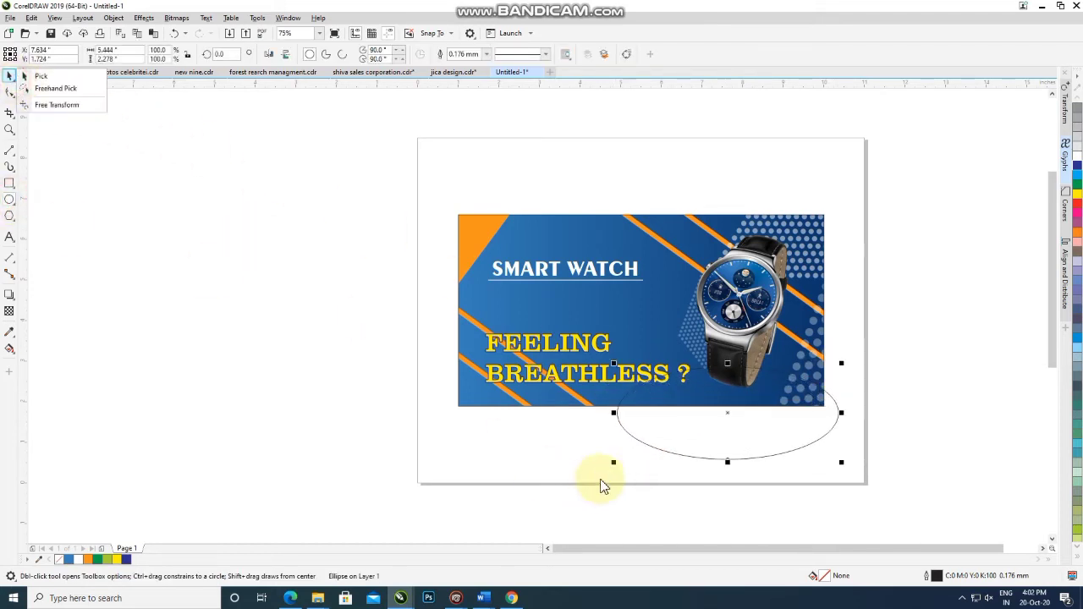
pyautogui.click(616, 419)
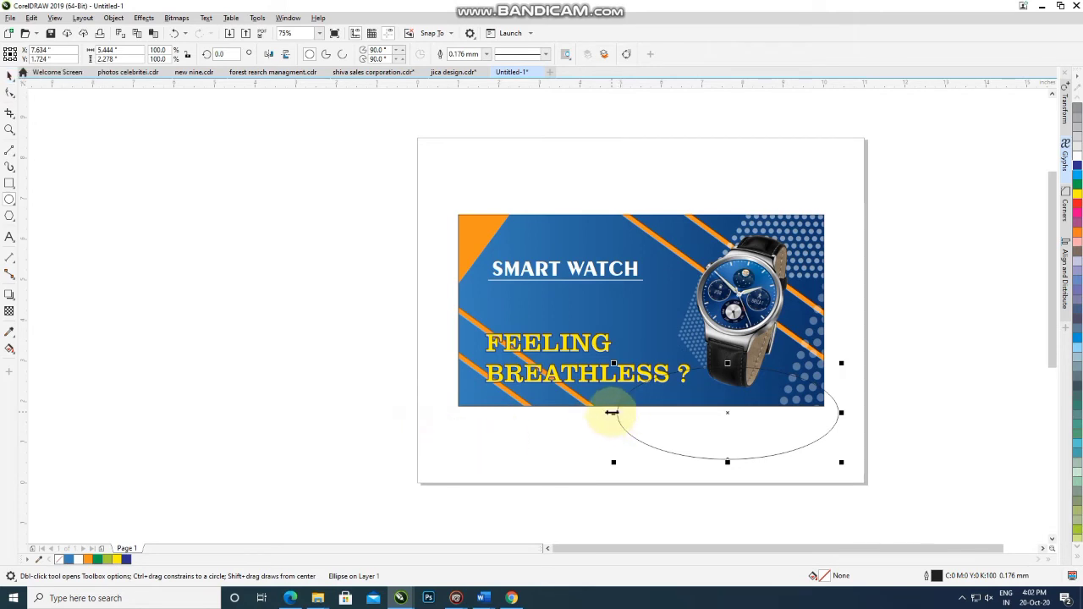
pyautogui.moveTo(613, 413); pyautogui.dragTo(649, 413)
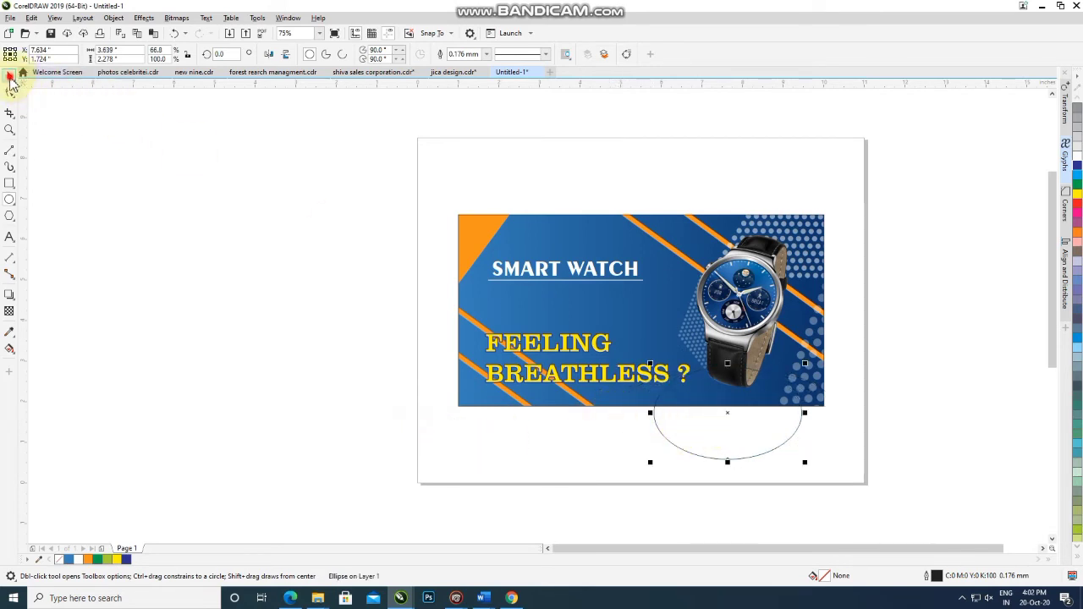
pyautogui.click(10, 78)
pyautogui.moveTo(799, 440); pyautogui.dragTo(764, 434)
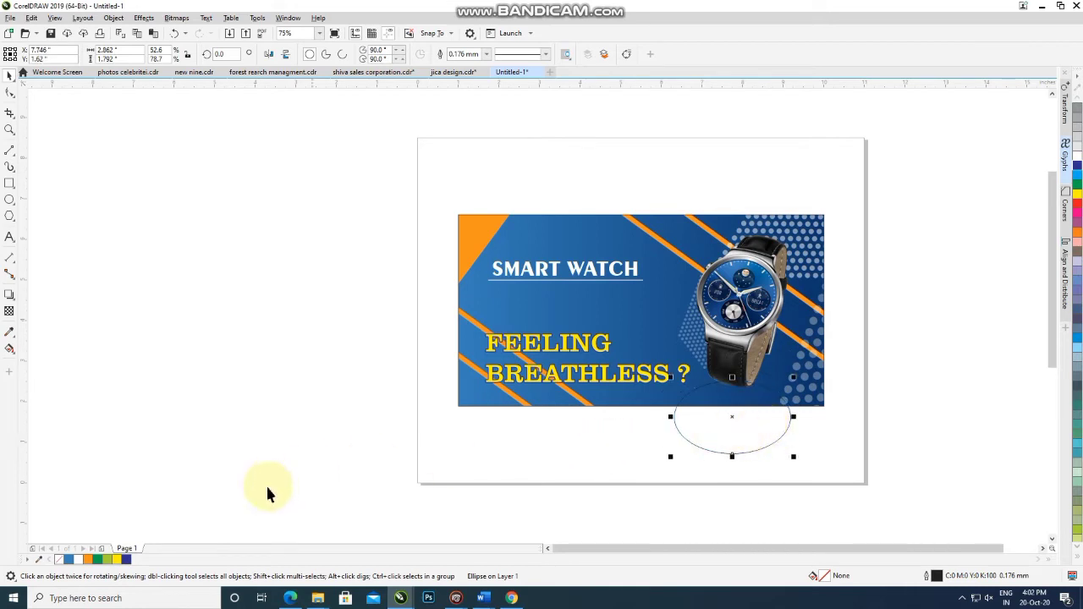
# - Fill the ellipse white with no outline and PowerClip it inside the banner
pyautogui.click(77, 560)
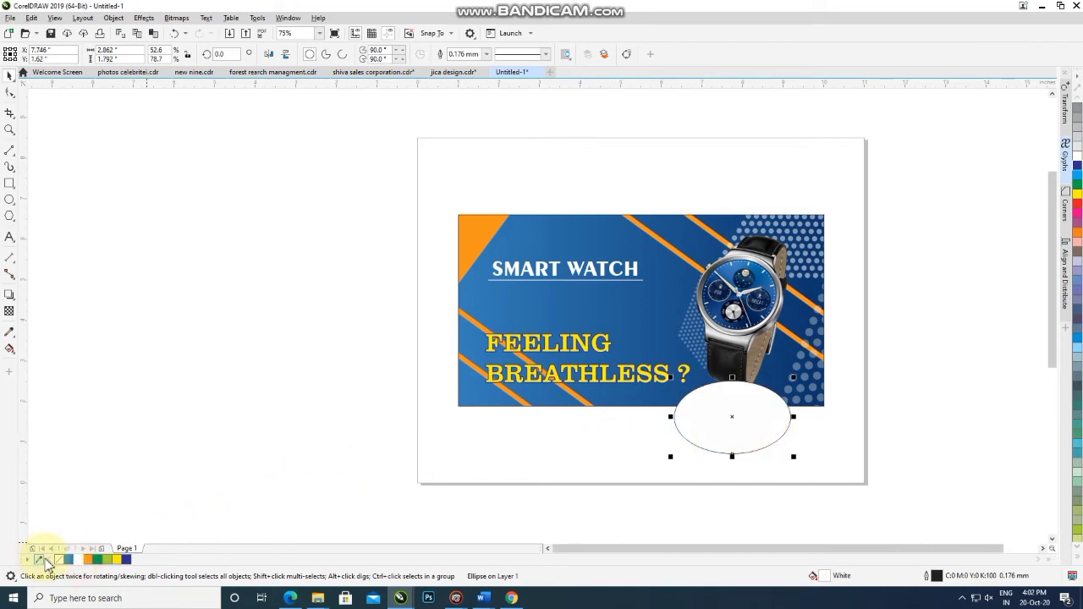
pyautogui.rightClick(61, 560)
pyautogui.rightClick(708, 413)
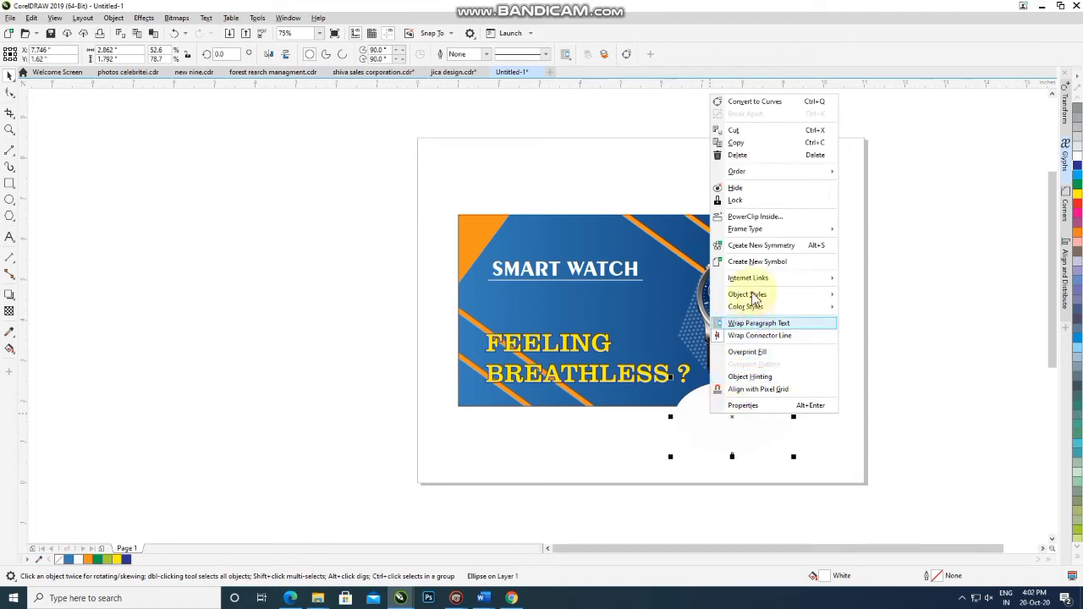
pyautogui.click(752, 217)
pyautogui.click(718, 309)
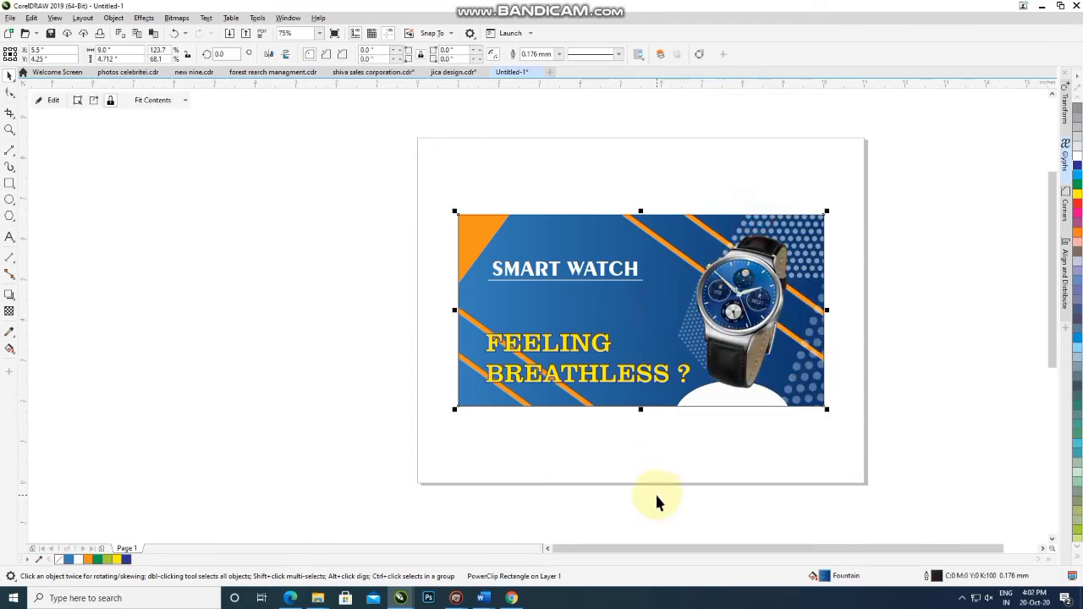
pyautogui.click(731, 427)
# - Enlarge the clipped bottom white ellipse by editing the banner's PowerClip contents
pyautogui.click(637, 404)
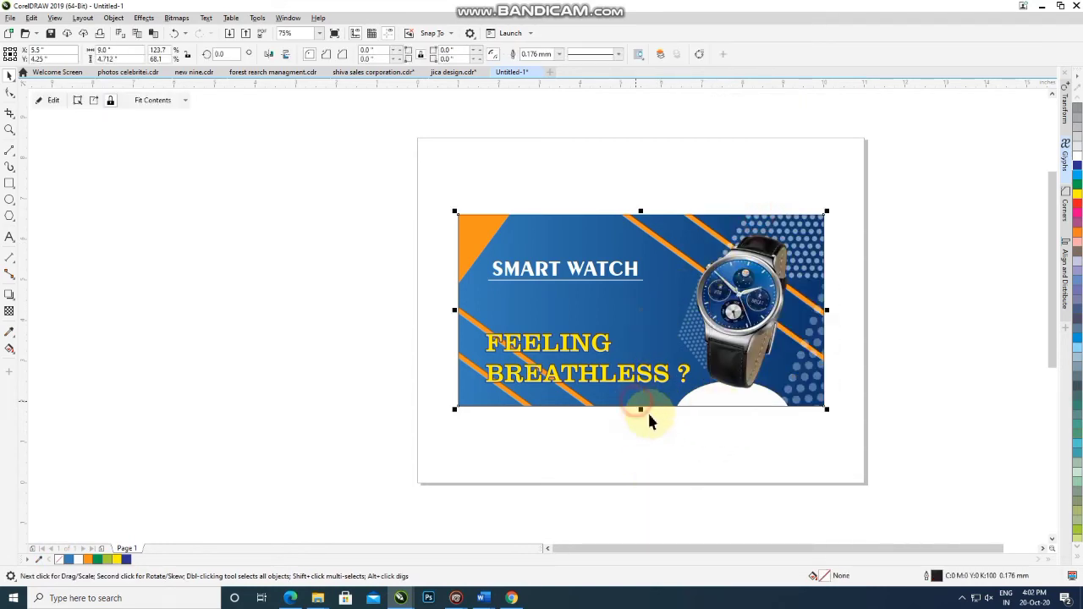
pyautogui.click(657, 452)
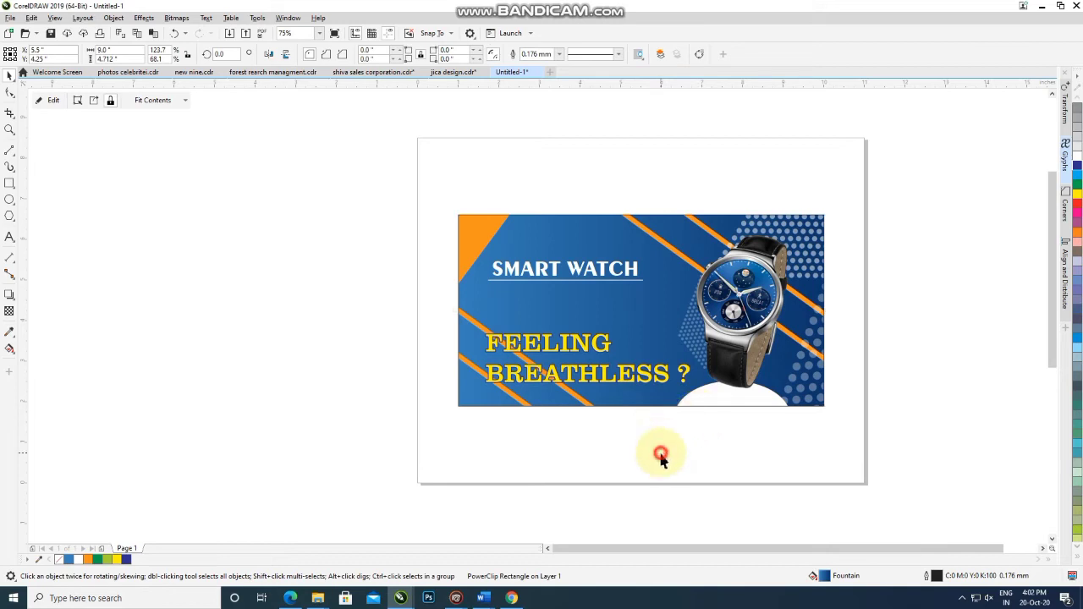
pyautogui.click(728, 404)
pyautogui.rightClick(728, 405)
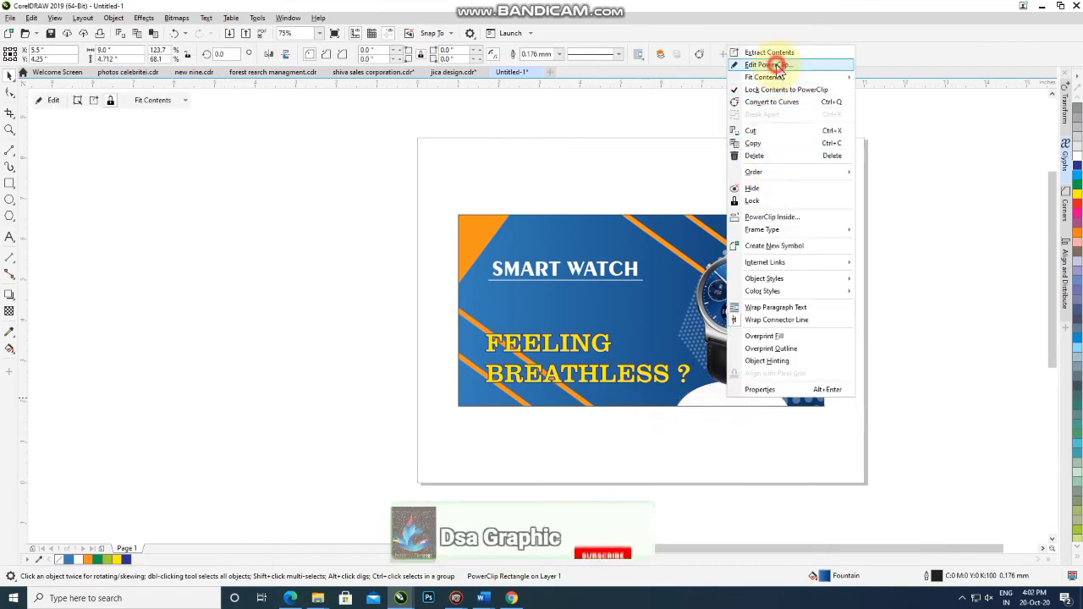
pyautogui.click(766, 66)
pyautogui.moveTo(793, 376)
pyautogui.mouseDown()
pyautogui.moveTo(806, 350)
pyautogui.moveTo(806, 363)
pyautogui.mouseUp()
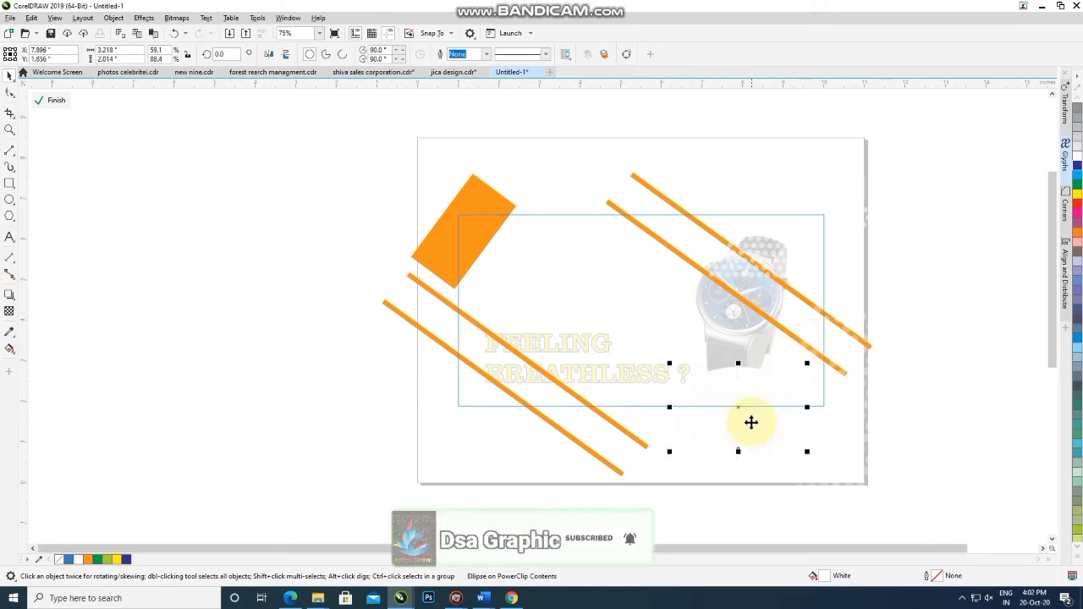
pyautogui.click(53, 100)
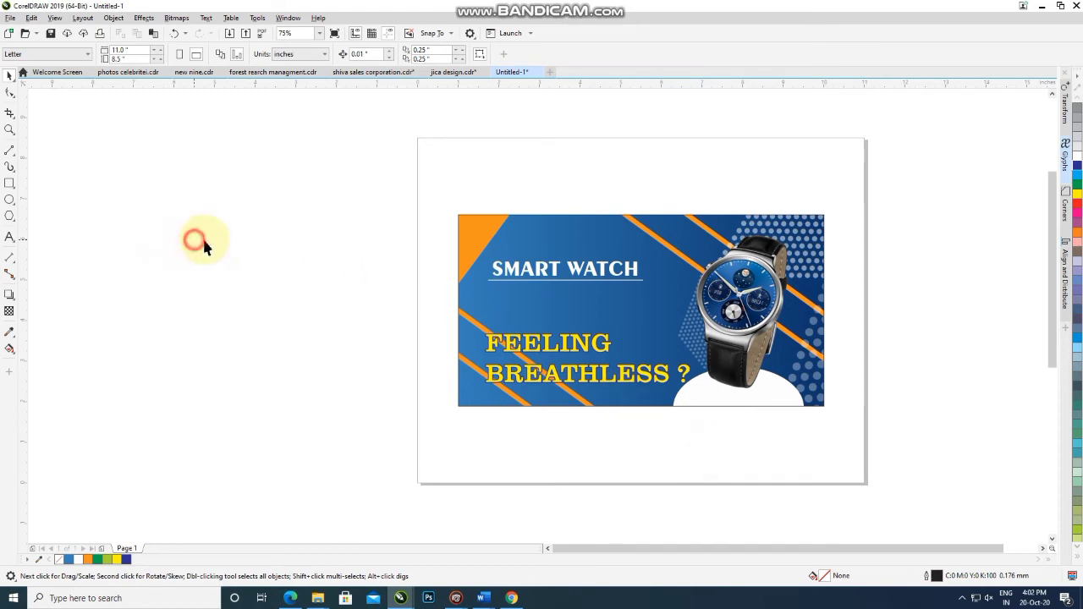
# - Duplicate the white ellipse inside the PowerClip and move the copy to the banner's upper right
pyautogui.click(710, 406)
pyautogui.rightClick(710, 406)
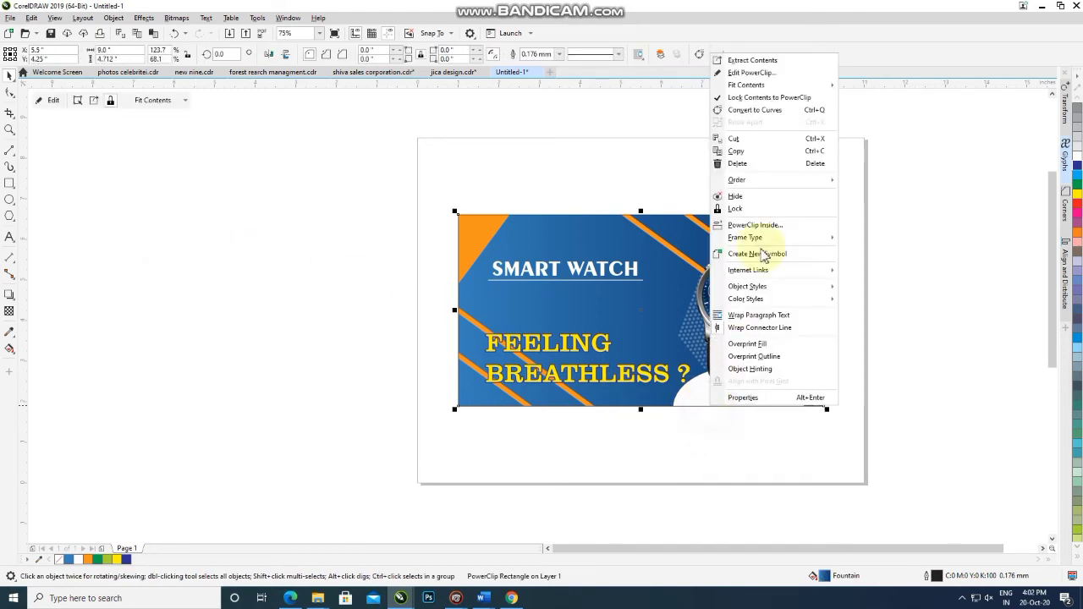
pyautogui.click(751, 73)
pyautogui.press('F7')
pyautogui.moveTo(654, 275); pyautogui.dragTo(525, 194)
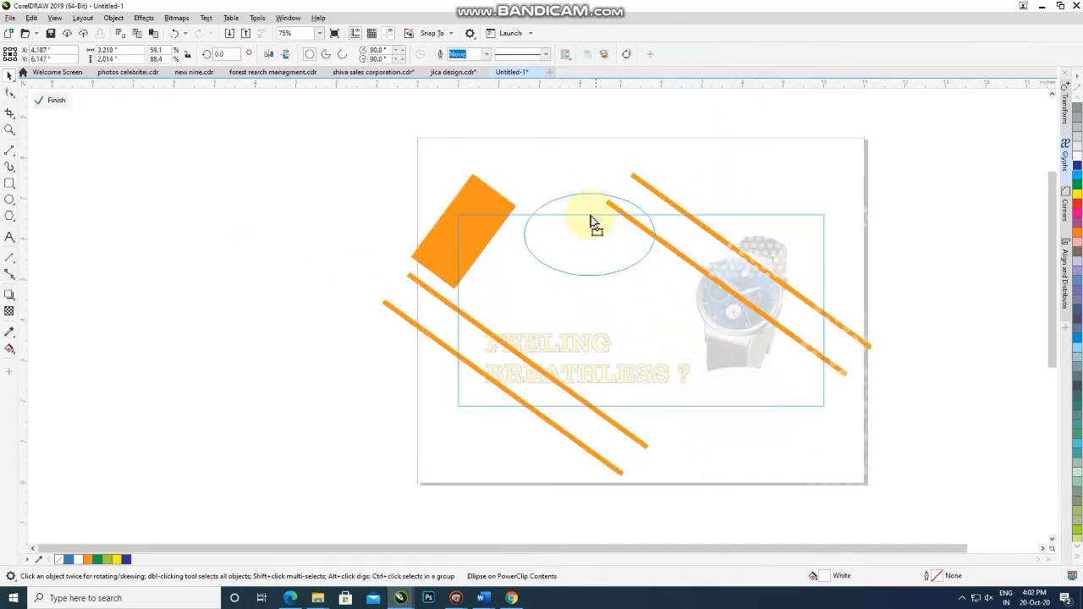
pyautogui.moveTo(592, 222); pyautogui.dragTo(829, 196)
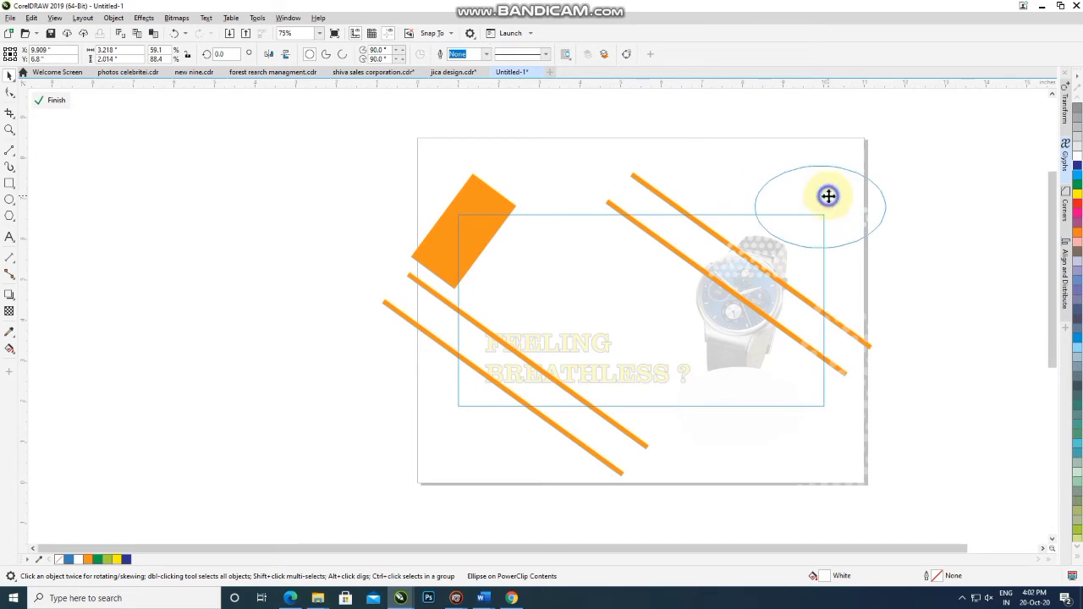
pyautogui.click(52, 100)
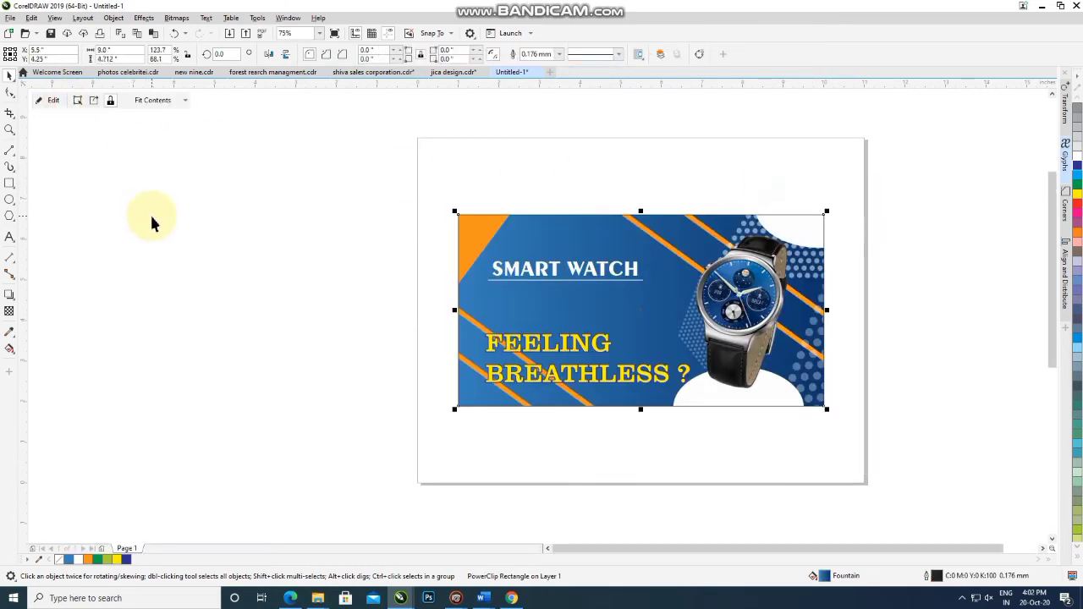
# - Move the top white ellipse left so it arcs above the SMART WATCH title
pyautogui.rightClick(795, 227)
pyautogui.click(808, 189)
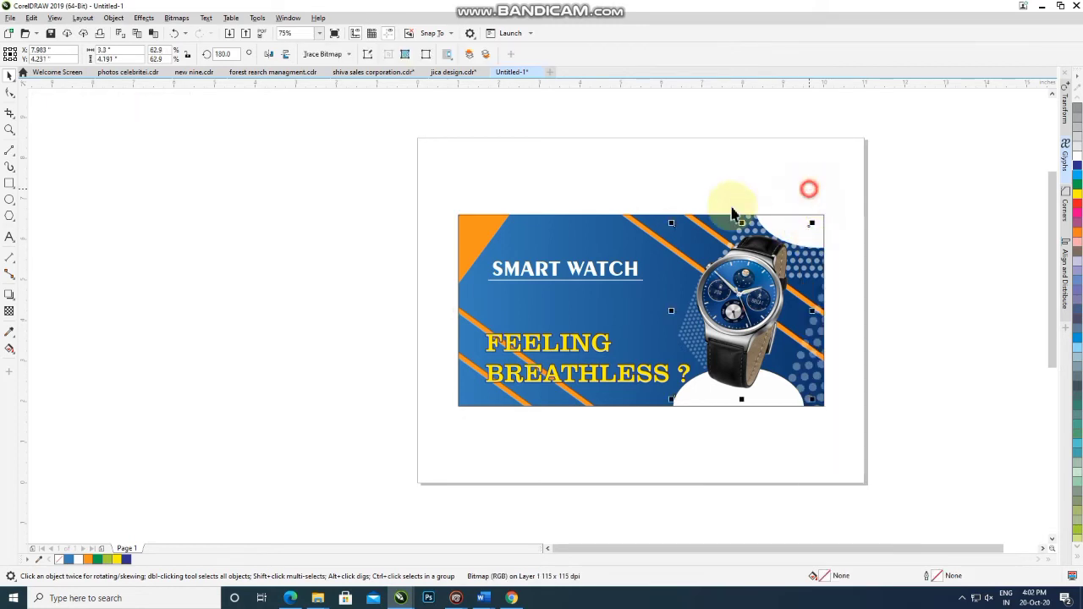
pyautogui.rightClick(518, 240)
pyautogui.click(537, 249)
pyautogui.moveTo(799, 241); pyautogui.dragTo(550, 228)
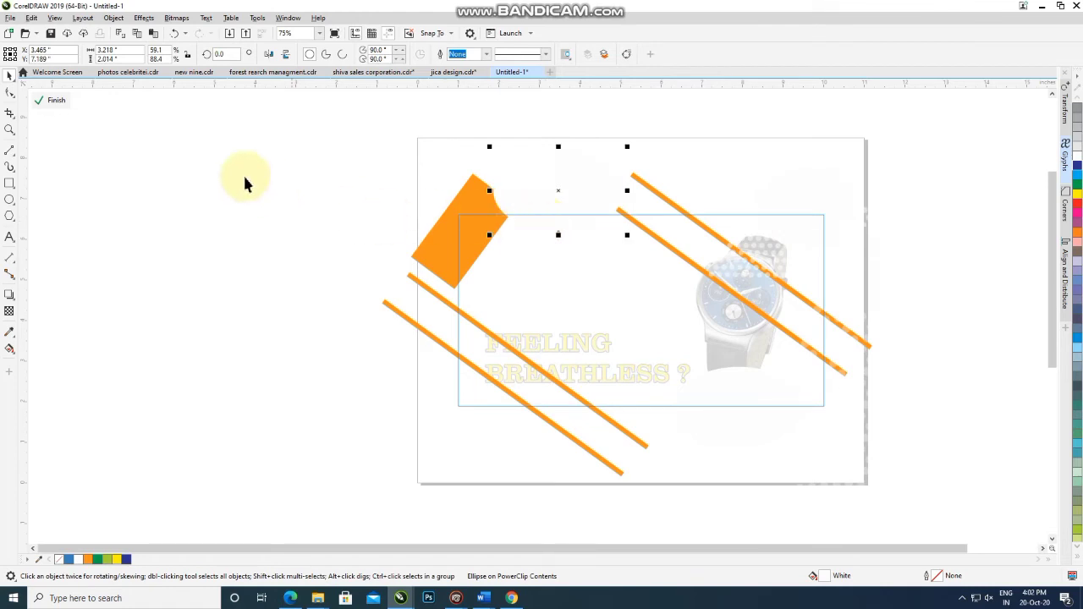
pyautogui.click(49, 100)
pyautogui.click(162, 210)
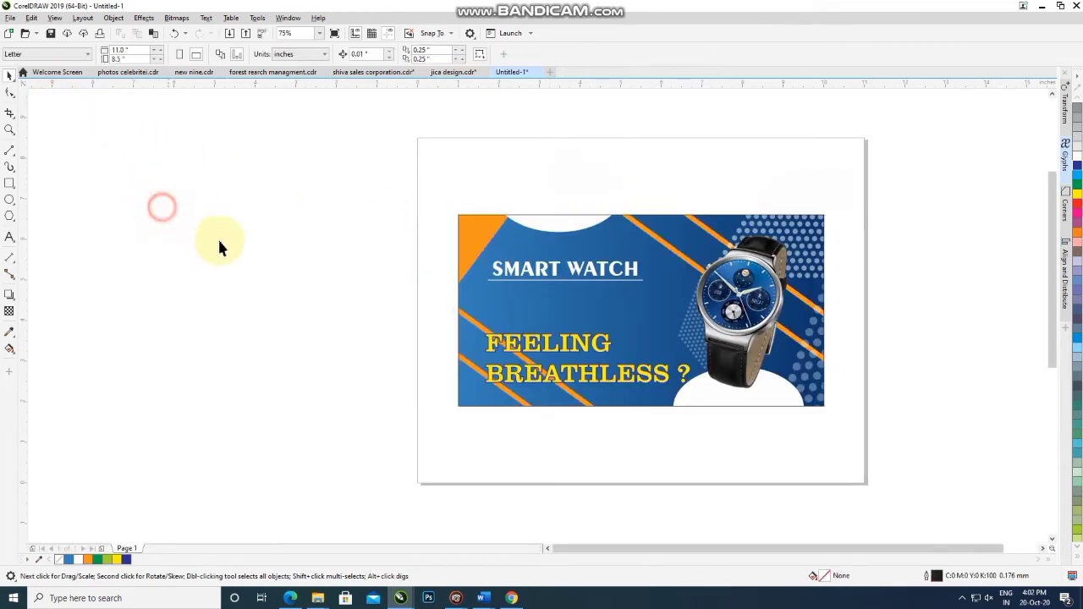
# - Move the tagline text from below the page onto the banner under SMART WATCH
pyautogui.press('F4')
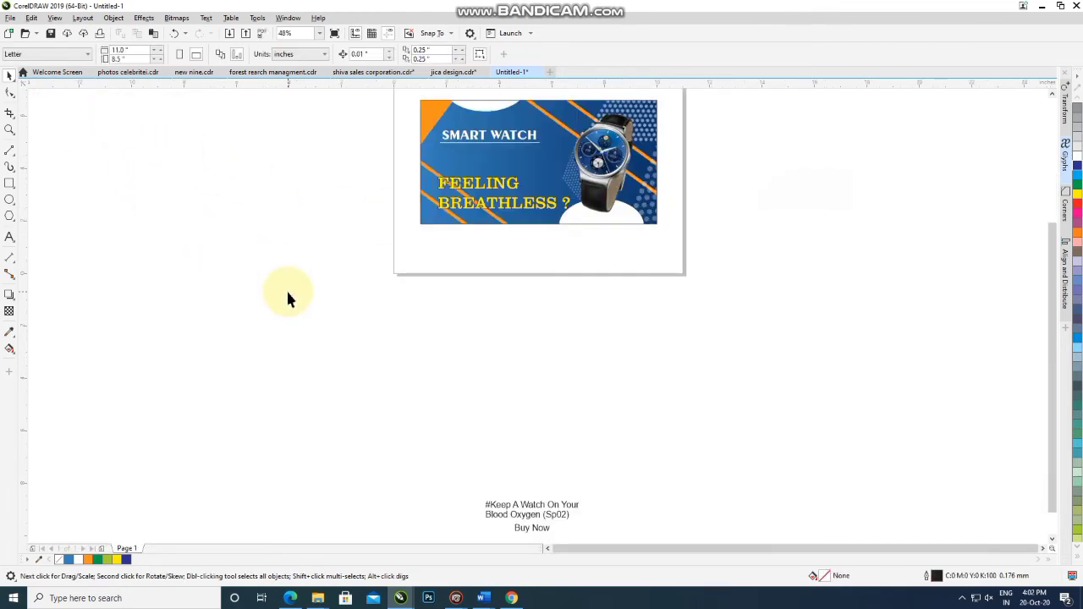
pyautogui.click(524, 515)
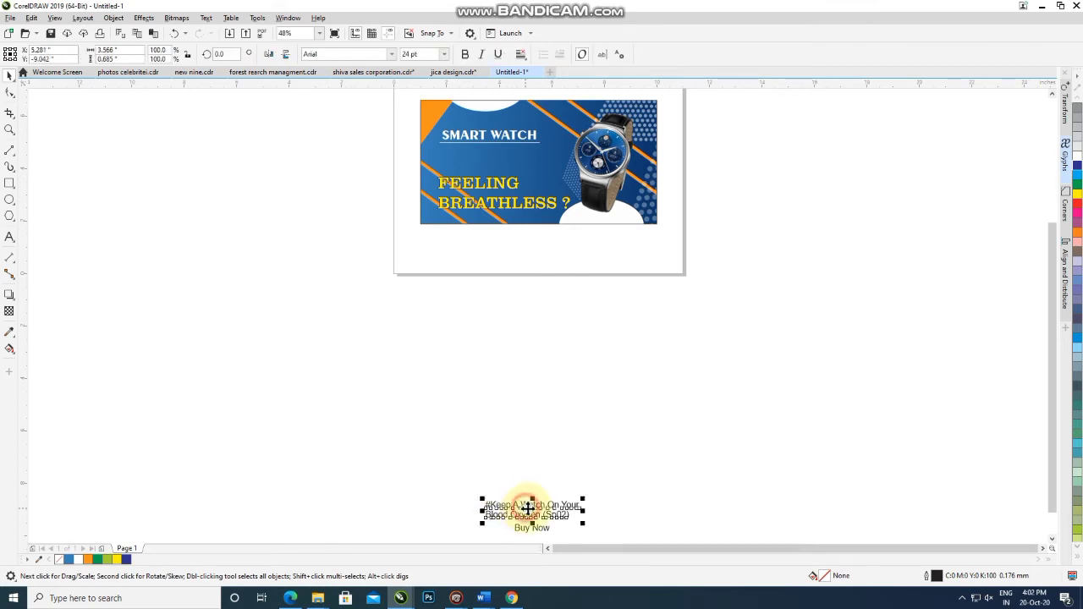
pyautogui.moveTo(532, 514)
pyautogui.mouseDown()
pyautogui.moveTo(518, 173)
pyautogui.moveTo(489, 168)
pyautogui.mouseUp()
pyautogui.scroll(3, 503, 169)
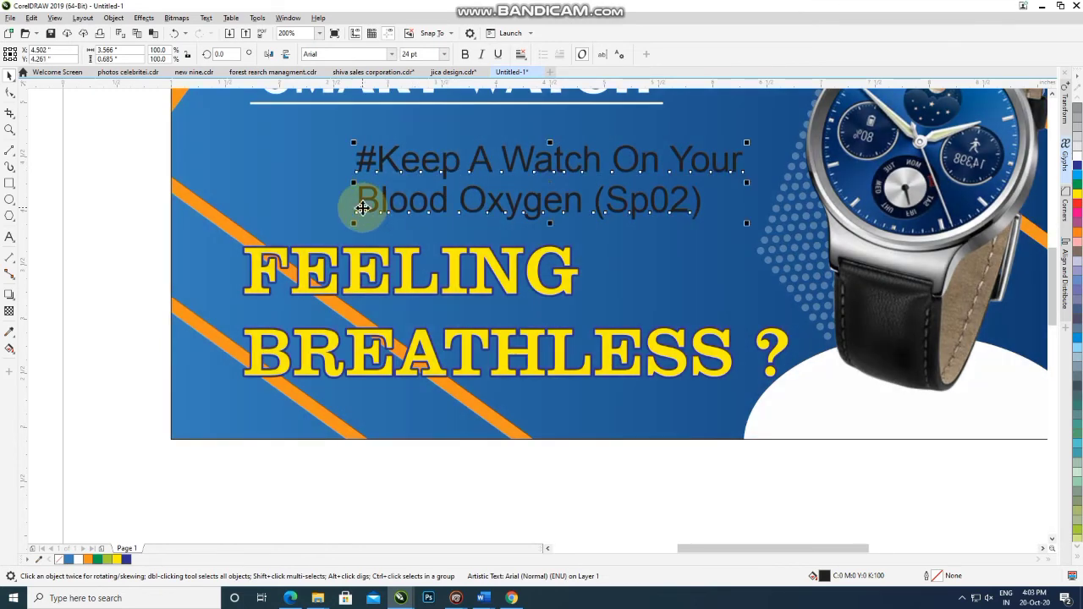
# - Make 'BLOOD OXYGEN (SP02)' uppercase and '#keep a watch on your' lowercase
pyautogui.moveTo(362, 208)
pyautogui.mouseDown()
pyautogui.moveTo(640, 201)
pyautogui.moveTo(701, 211)
pyautogui.mouseUp()
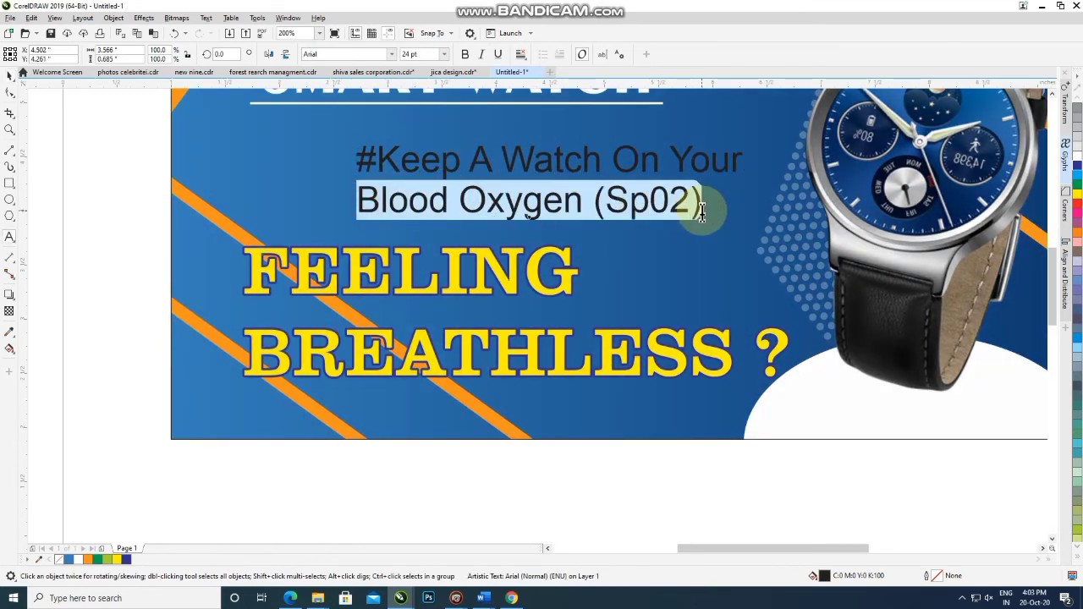
pyautogui.hotkey('shift', 'F3')
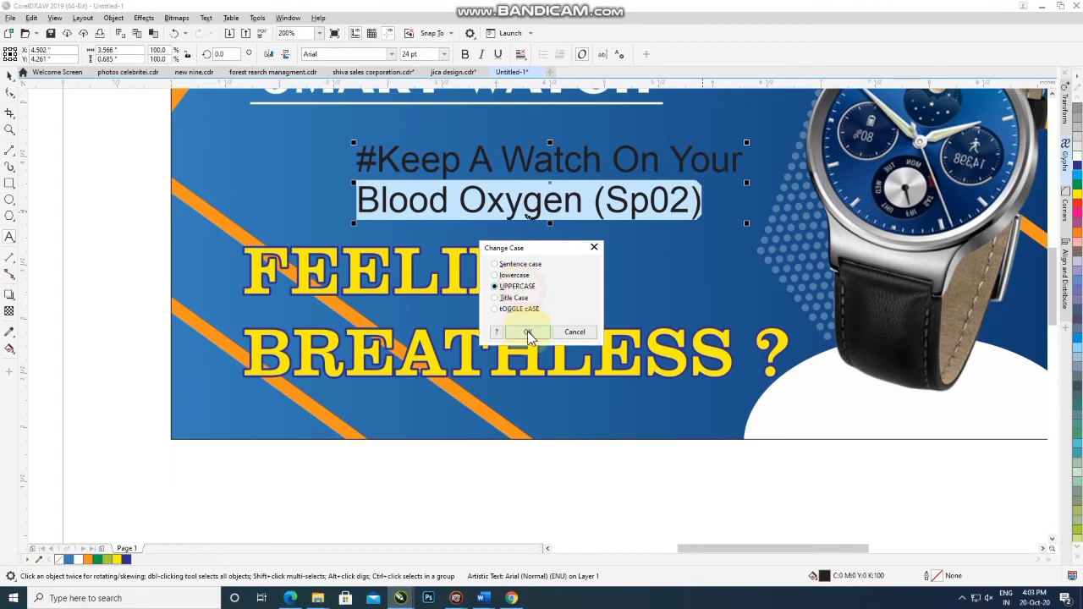
pyautogui.click(528, 331)
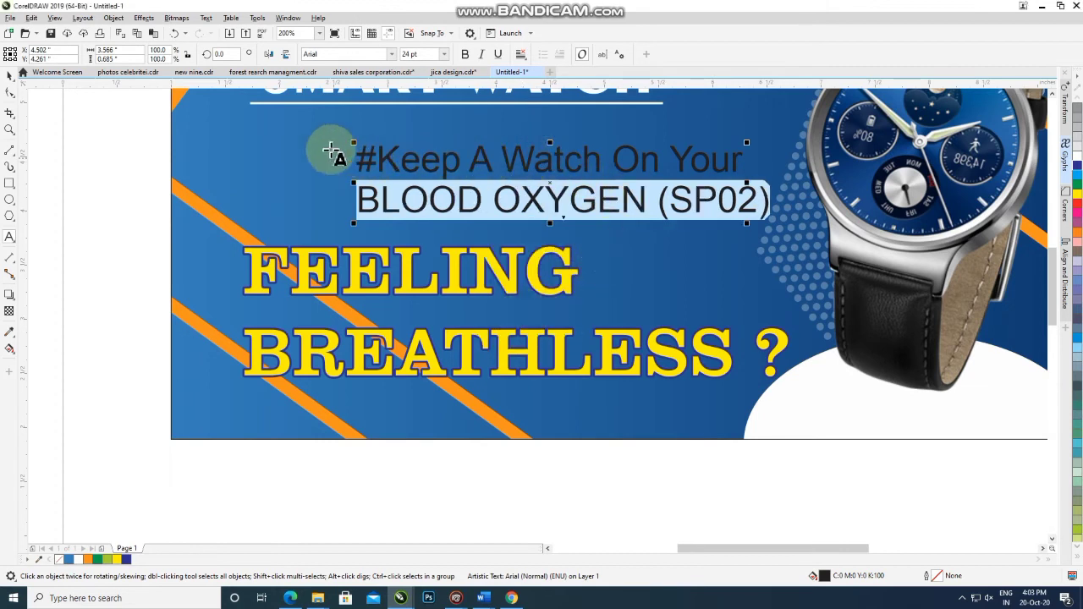
pyautogui.moveTo(379, 161); pyautogui.dragTo(738, 161)
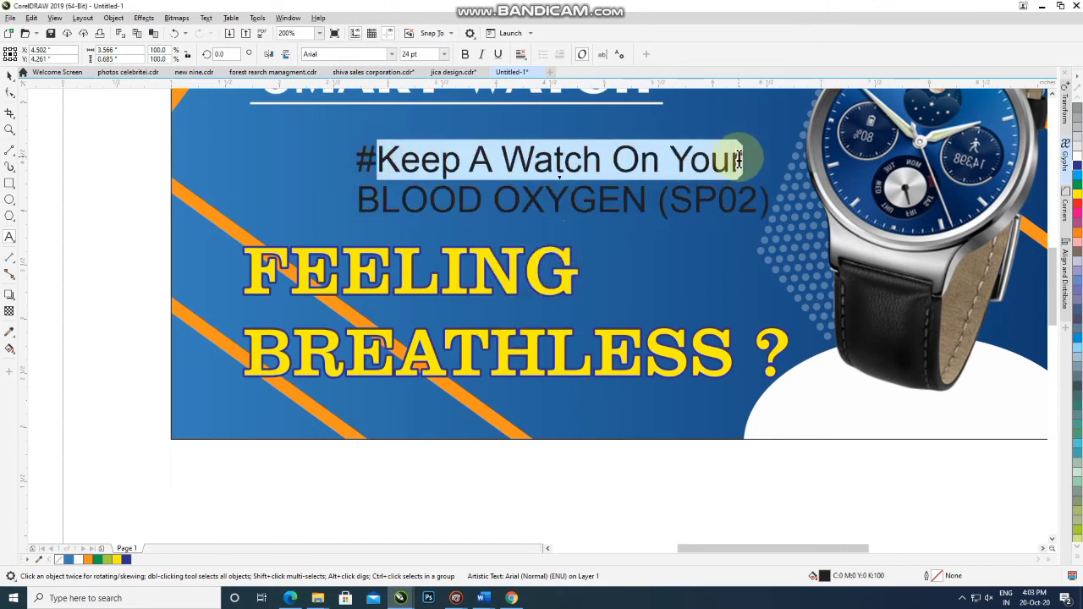
pyautogui.hotkey('shift', 'F3')
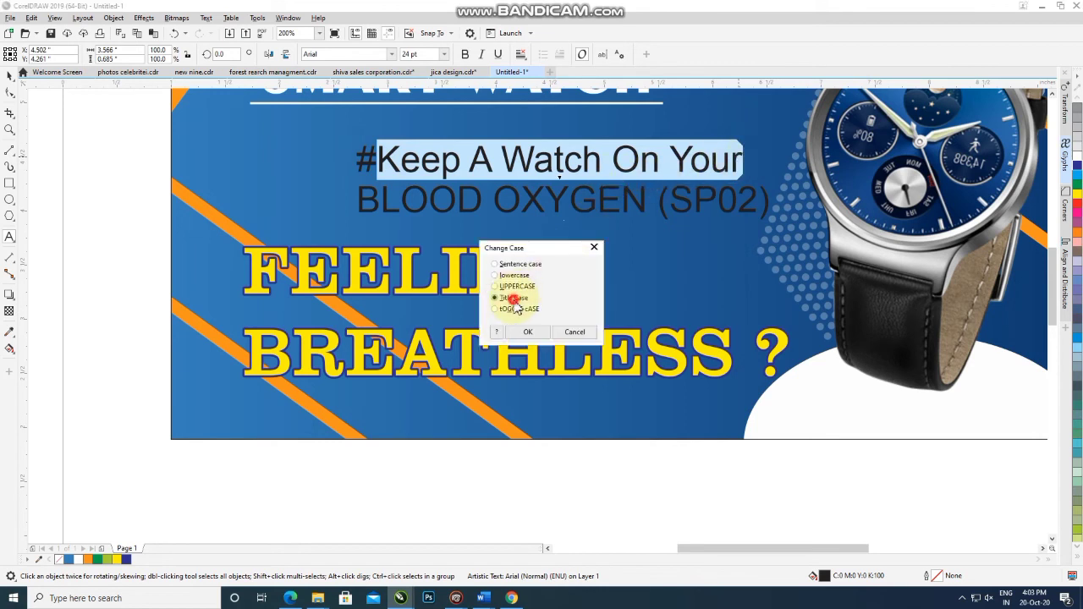
pyautogui.click(526, 333)
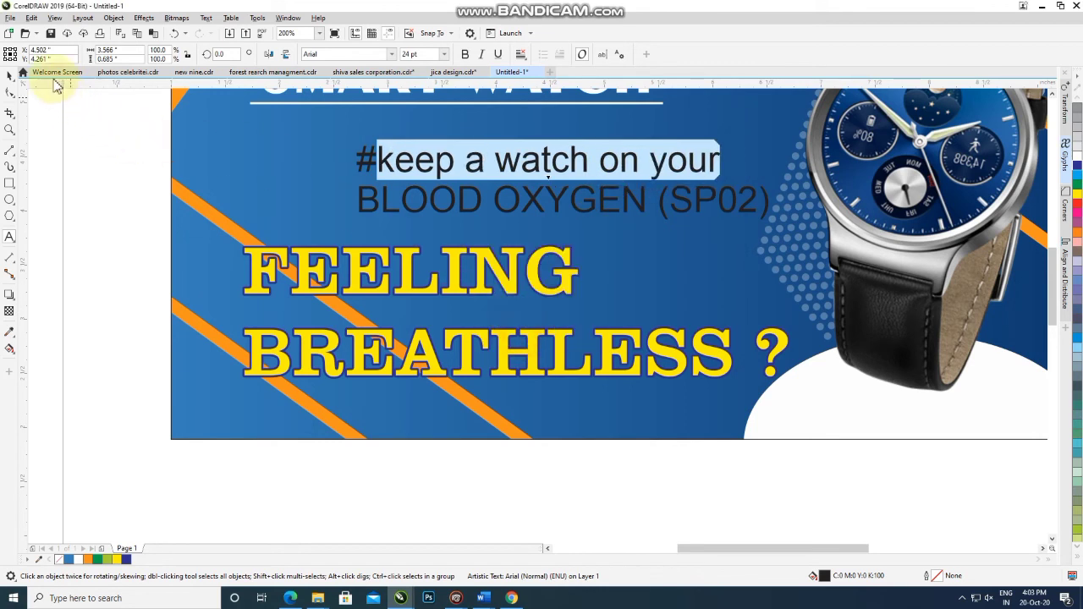
pyautogui.click(9, 75)
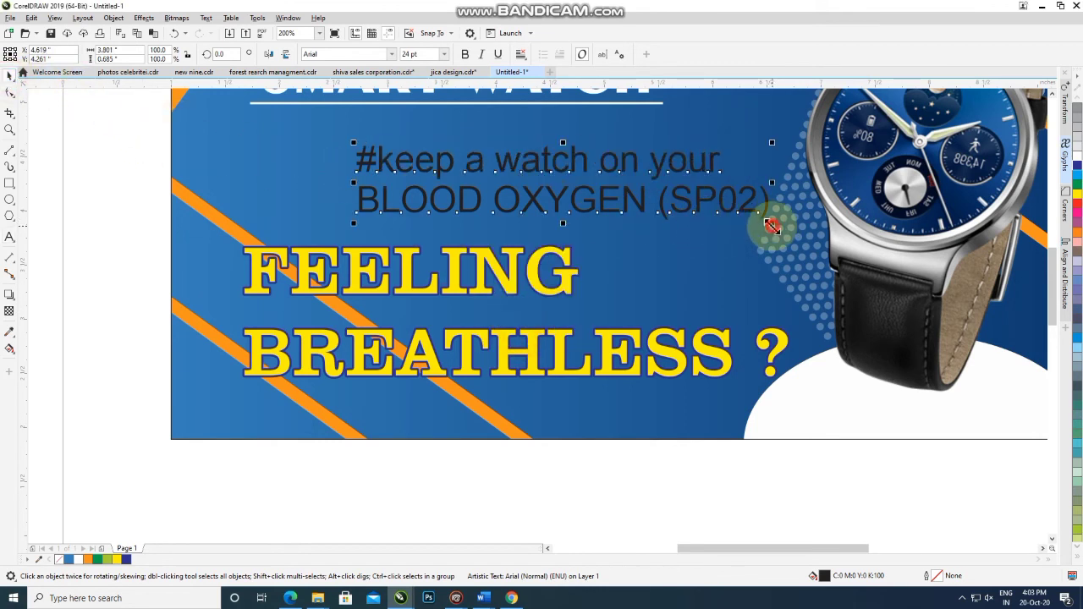
# - Shrink the tagline to about 17 pt and set it in Cambria
pyautogui.moveTo(771, 224); pyautogui.dragTo(652, 202)
pyautogui.click(394, 56)
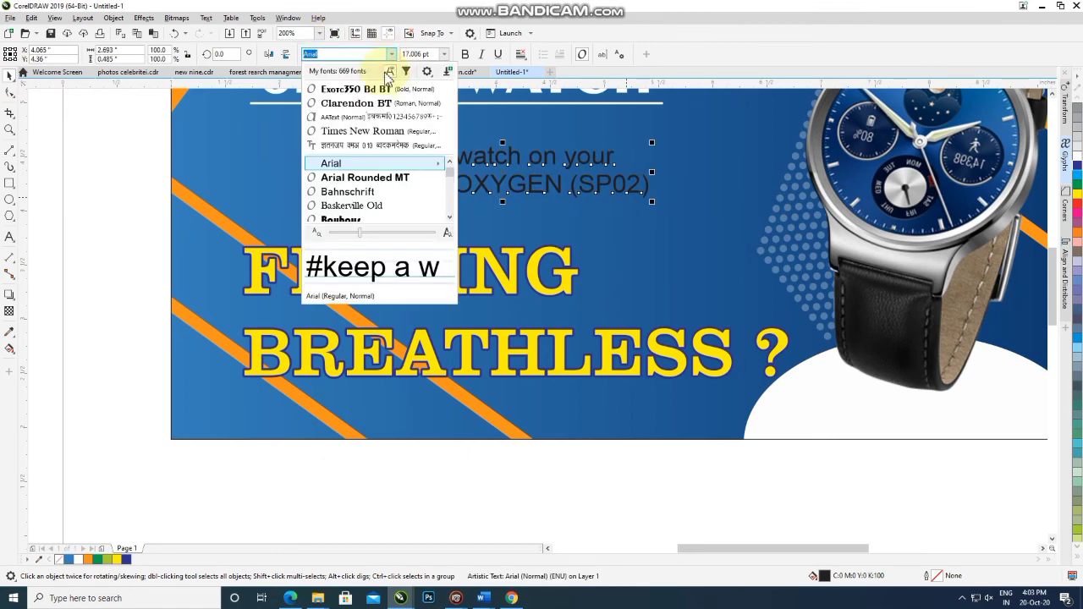
pyautogui.scroll(-1, 378, 203)
pyautogui.scroll(-1, 378, 207)
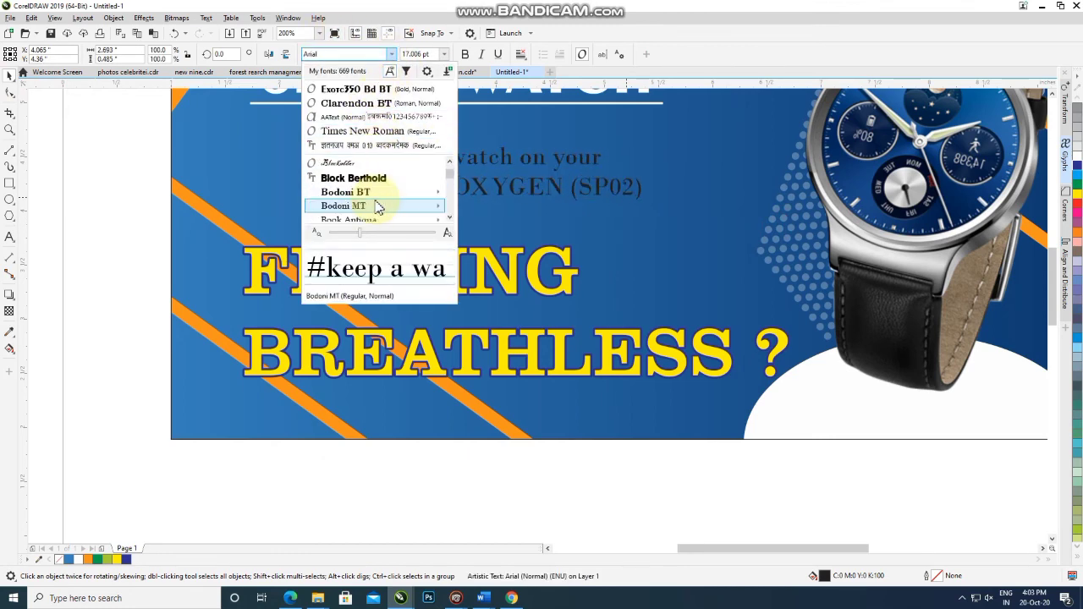
pyautogui.scroll(-1, 378, 207)
pyautogui.scroll(-1, 378, 208)
pyautogui.scroll(-1, 378, 208)
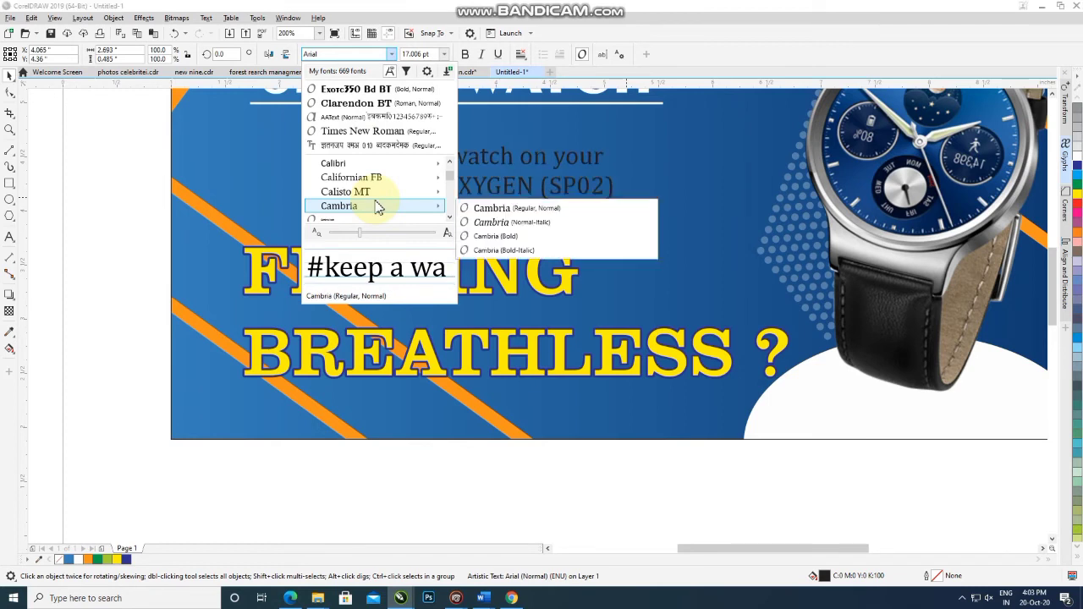
pyautogui.click(379, 209)
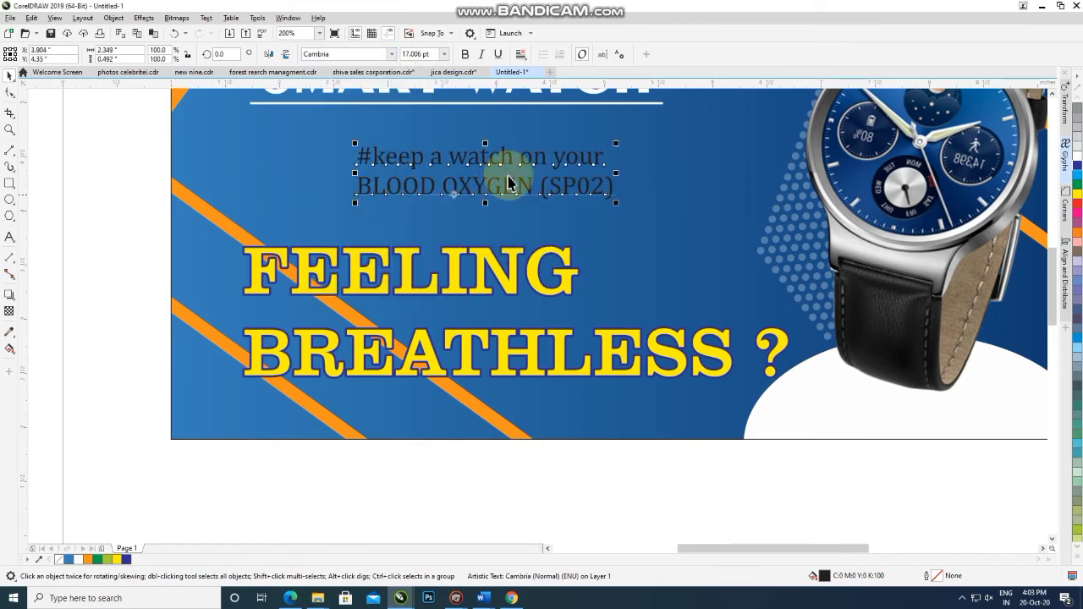
# - Make the tagline white and bold, and shift it right between the white lines
pyautogui.click(79, 560)
pyautogui.scroll(-1, 499, 267)
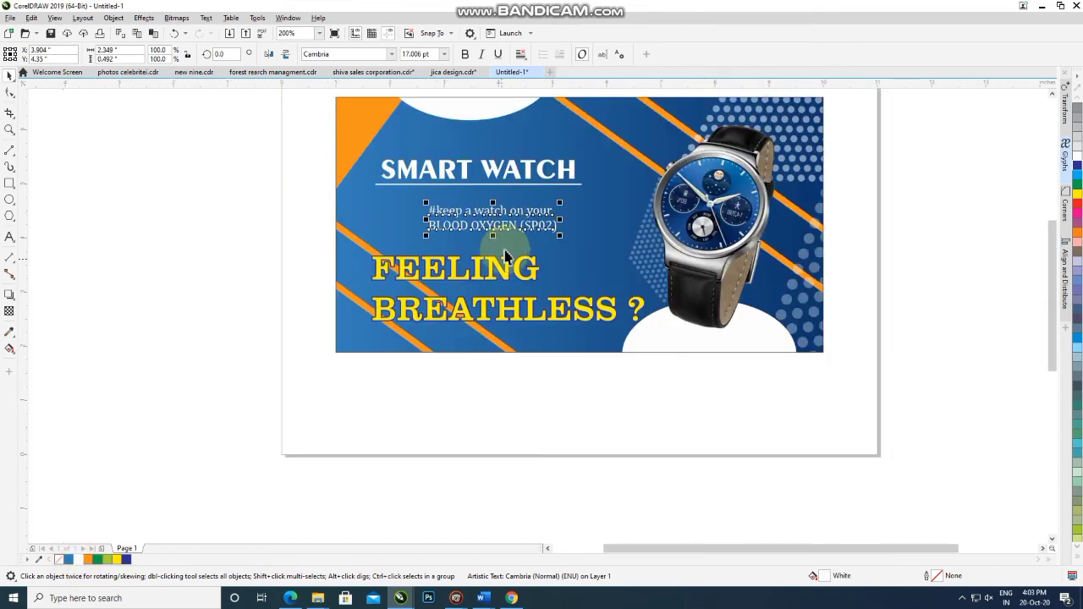
pyautogui.click(463, 55)
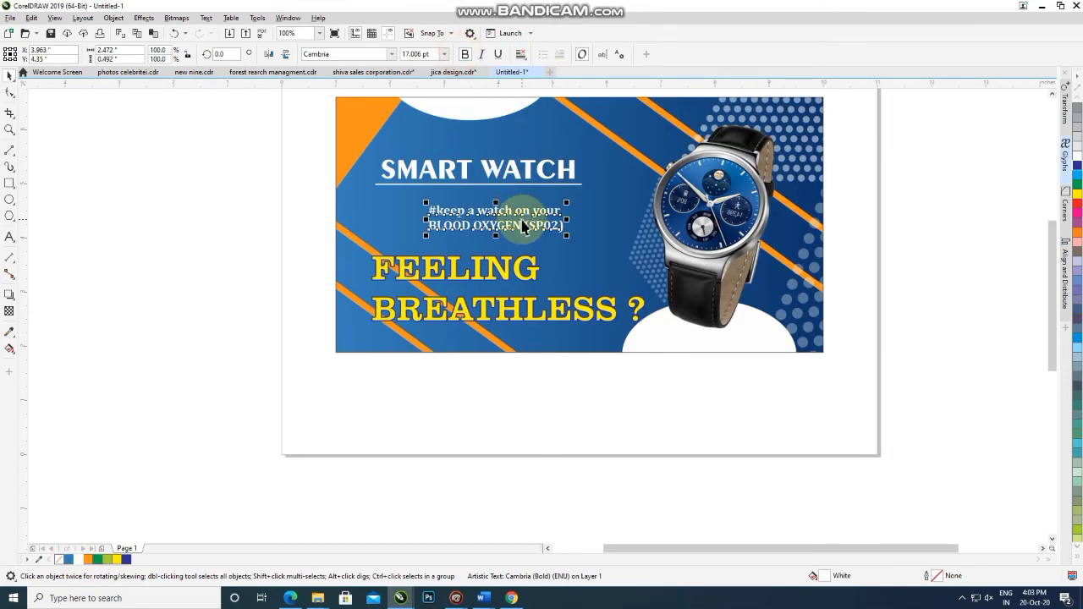
pyautogui.moveTo(498, 216)
pyautogui.mouseDown()
pyautogui.moveTo(554, 228)
pyautogui.moveTo(584, 207)
pyautogui.moveTo(577, 239)
pyautogui.mouseUp()
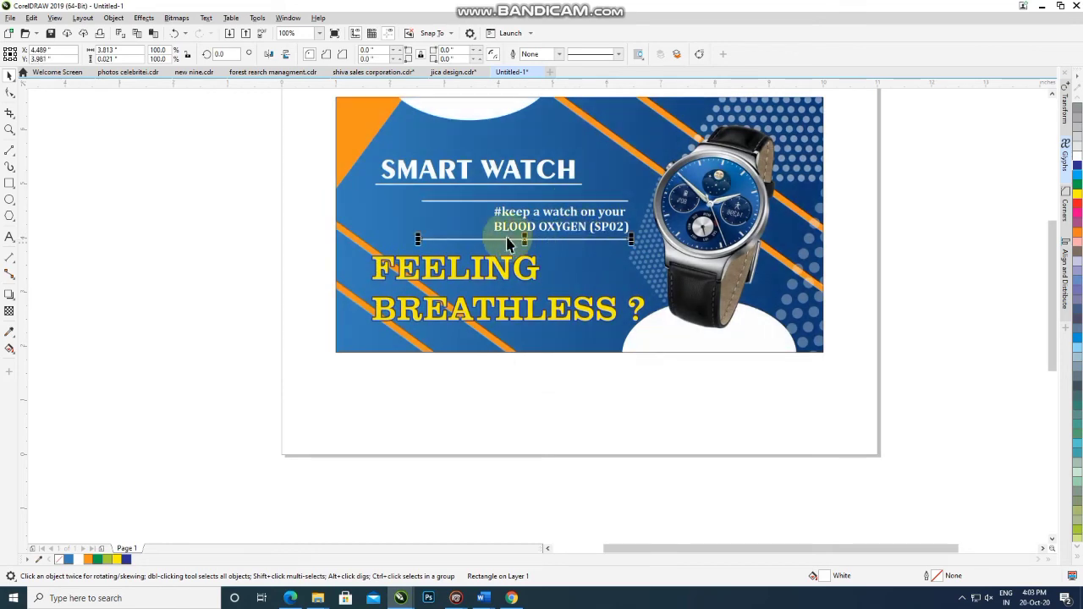
# - Shorten the two framing lines to the tagline's width and nudge the framed tagline right
pyautogui.scroll(2, 472, 224)
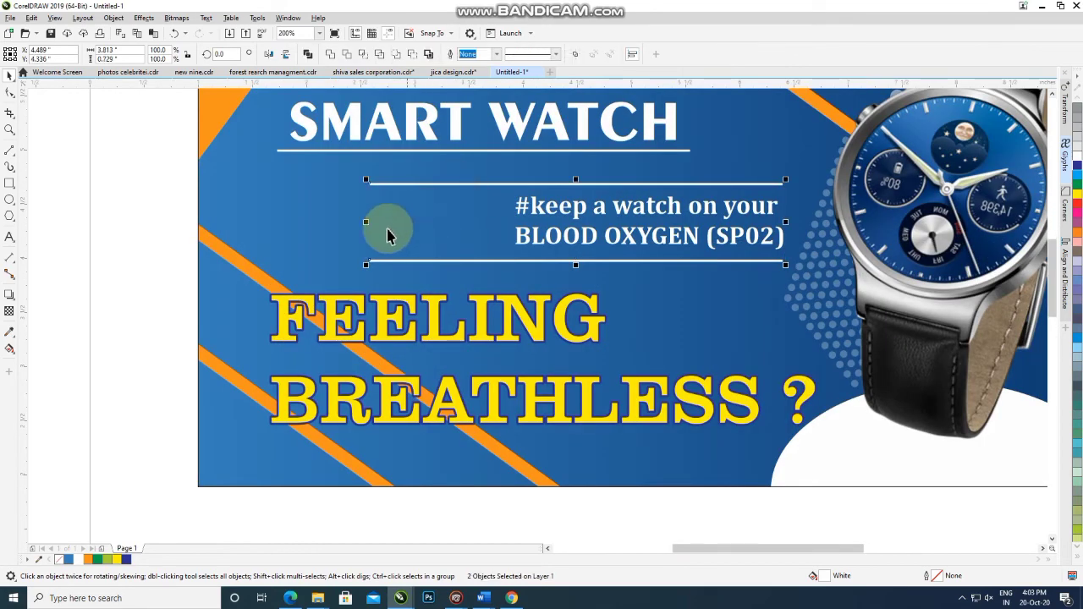
pyautogui.moveTo(365, 222); pyautogui.dragTo(499, 235)
pyautogui.scroll(-2, 499, 236)
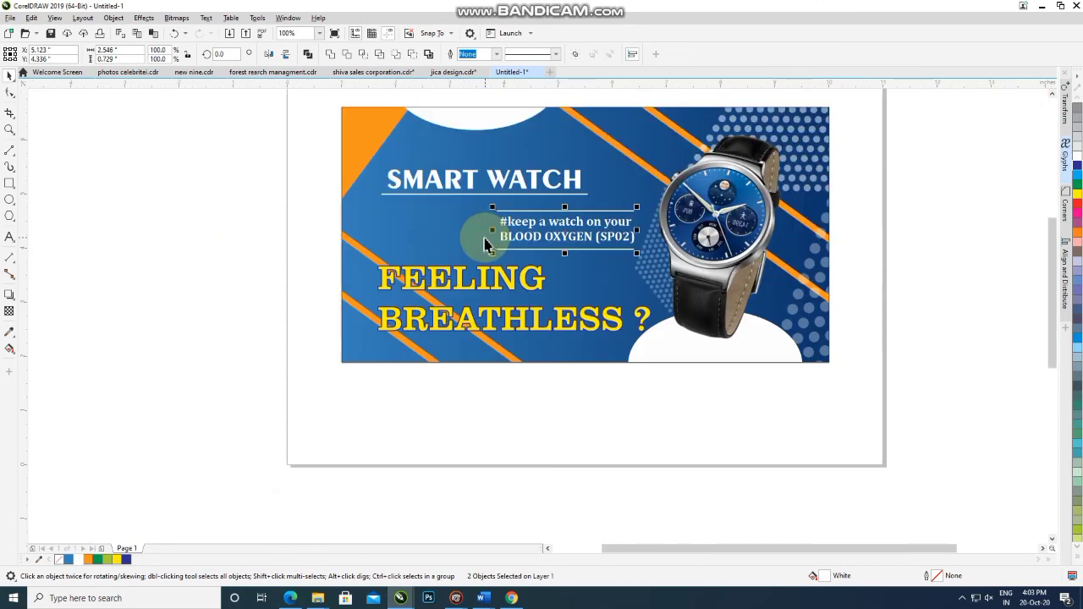
pyautogui.click(582, 400)
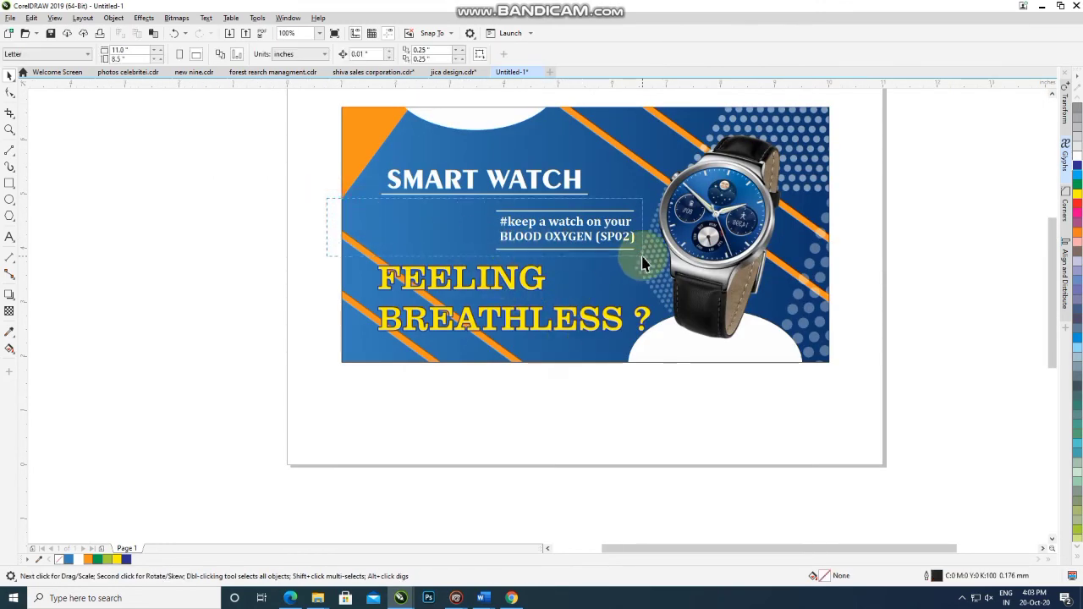
pyautogui.moveTo(642, 263); pyautogui.dragTo(633, 254)
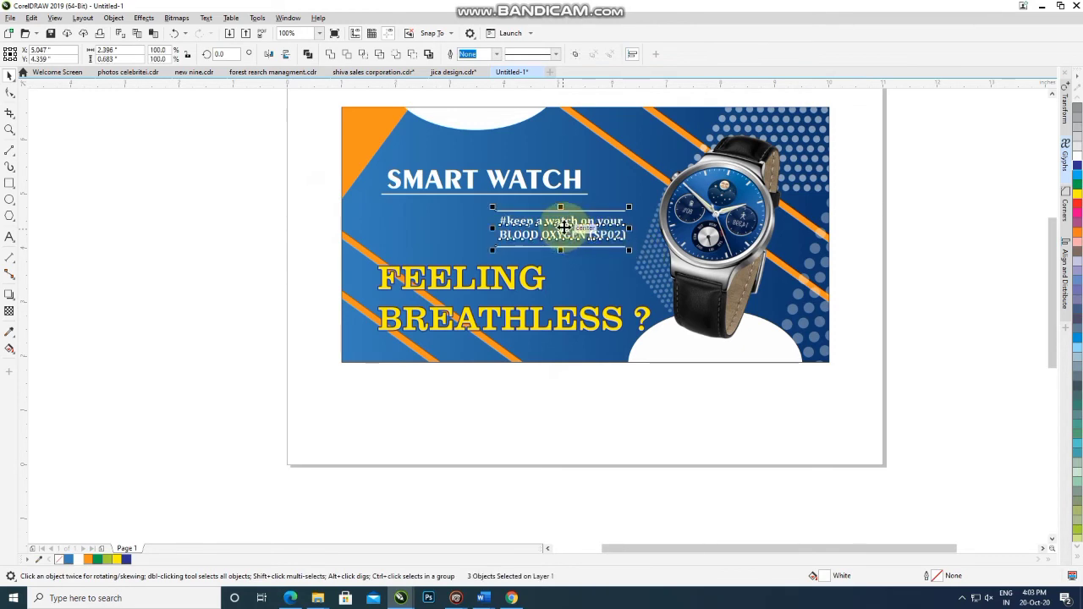
pyautogui.moveTo(563, 228); pyautogui.dragTo(572, 239)
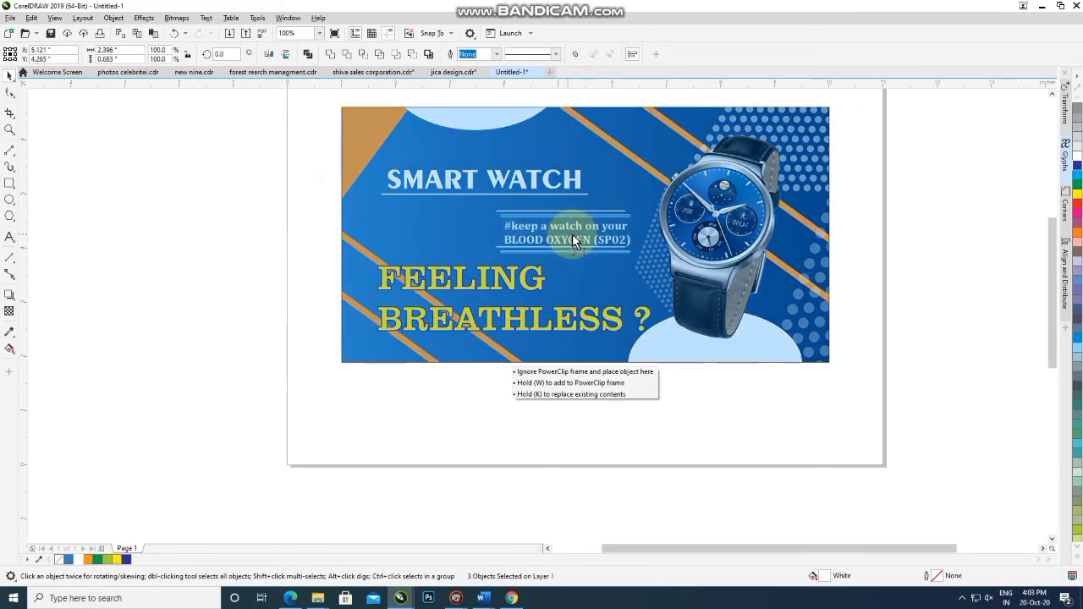
pyautogui.moveTo(572, 239); pyautogui.dragTo(576, 235)
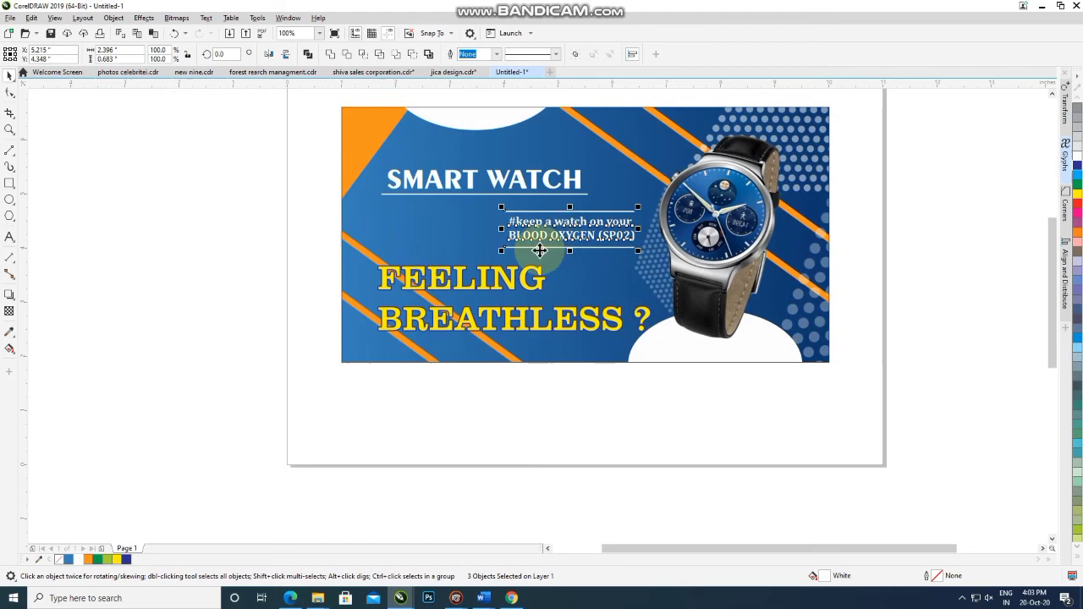
# - Shrink the FEELING BREATHLESS ? headline to about 36.9 pt and reposition it slightly
pyautogui.click(531, 292)
pyautogui.moveTo(531, 288); pyautogui.dragTo(531, 279)
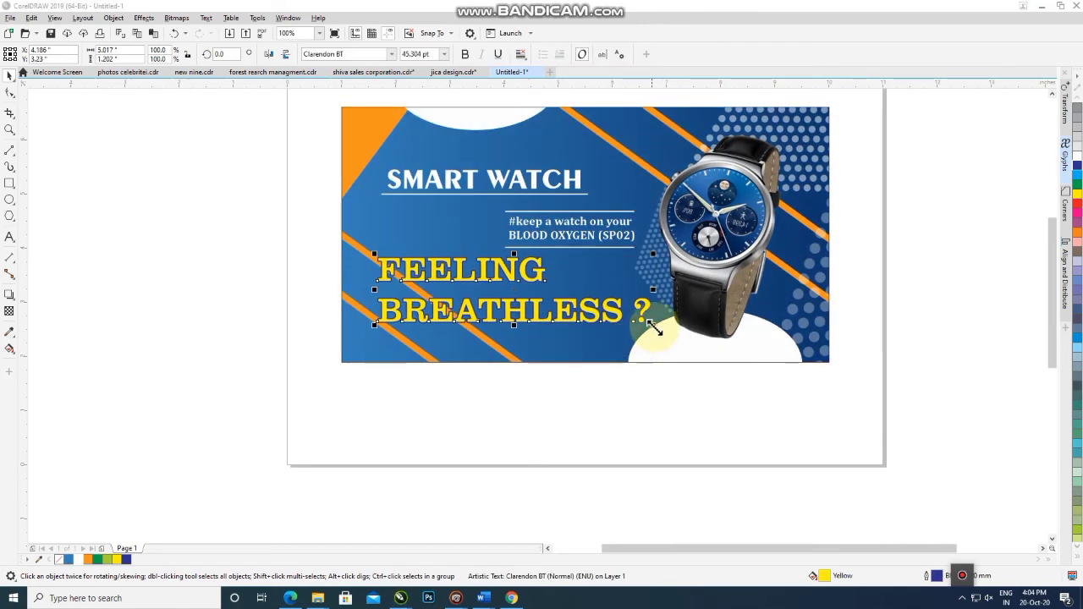
pyautogui.moveTo(650, 324); pyautogui.dragTo(533, 336)
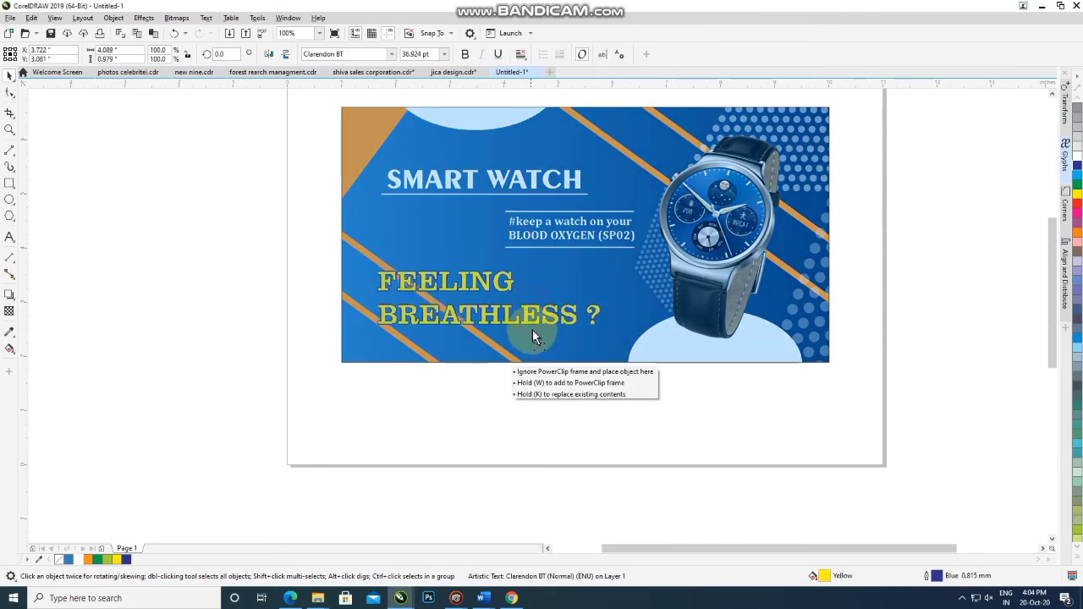
pyautogui.moveTo(533, 336); pyautogui.dragTo(536, 336)
pyautogui.click(510, 466)
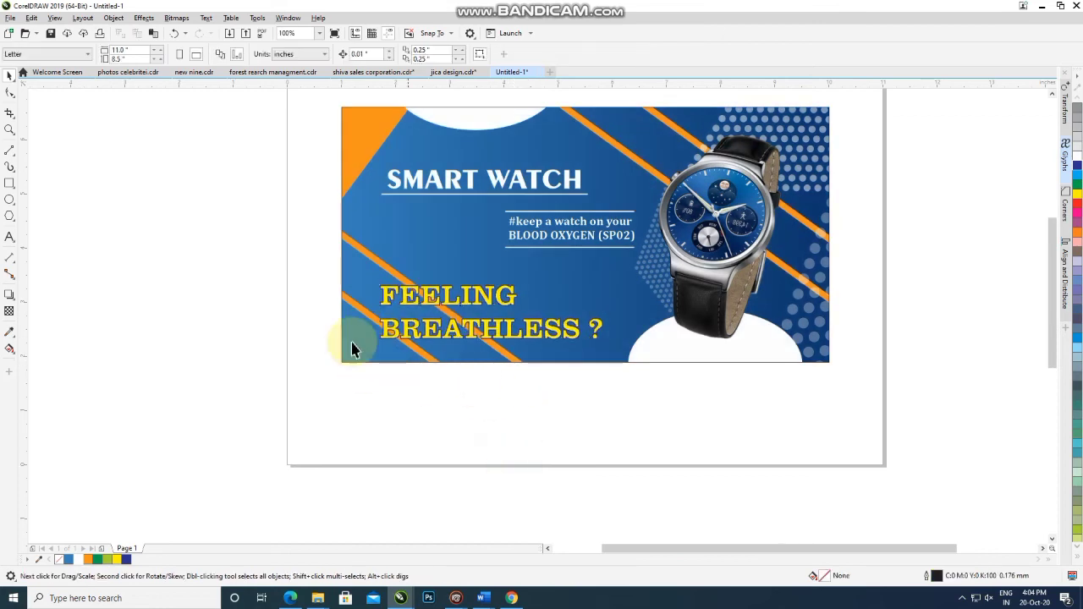
# - Draw a circle to the left of the page
pyautogui.click(8, 200)
pyautogui.moveTo(139, 290)
pyautogui.mouseDown()
pyautogui.moveTo(213, 350)
pyautogui.moveTo(218, 370)
pyautogui.mouseUp()
pyautogui.click(9, 76)
pyautogui.click(130, 208)
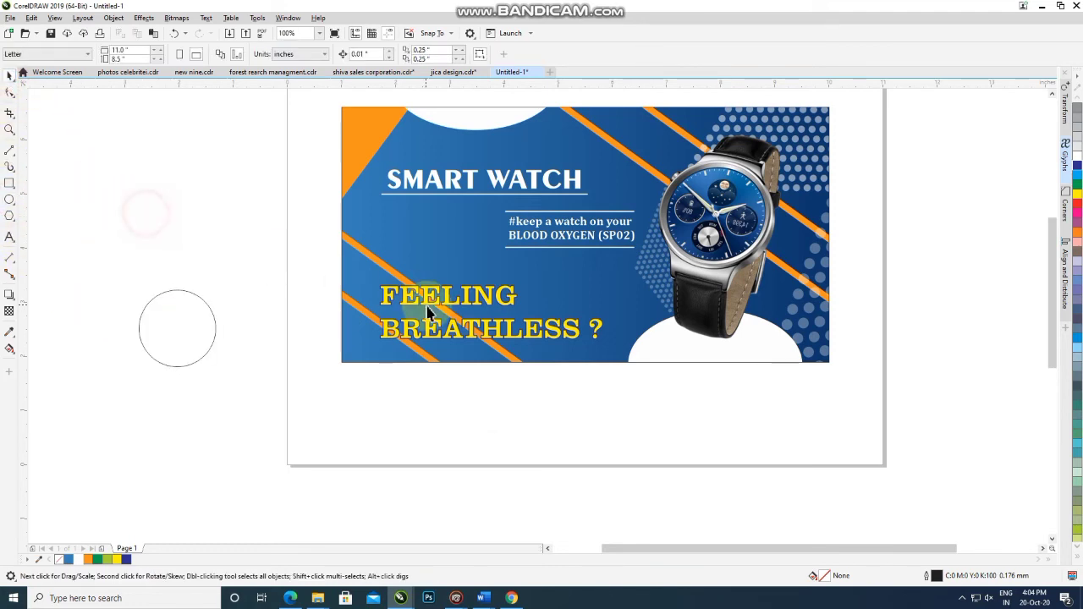
# - Move the Buy Now text into the circle and centre it
pyautogui.click(423, 313)
pyautogui.scroll(-2, 423, 313)
pyautogui.click(461, 401)
pyautogui.scroll(-2, 464, 404)
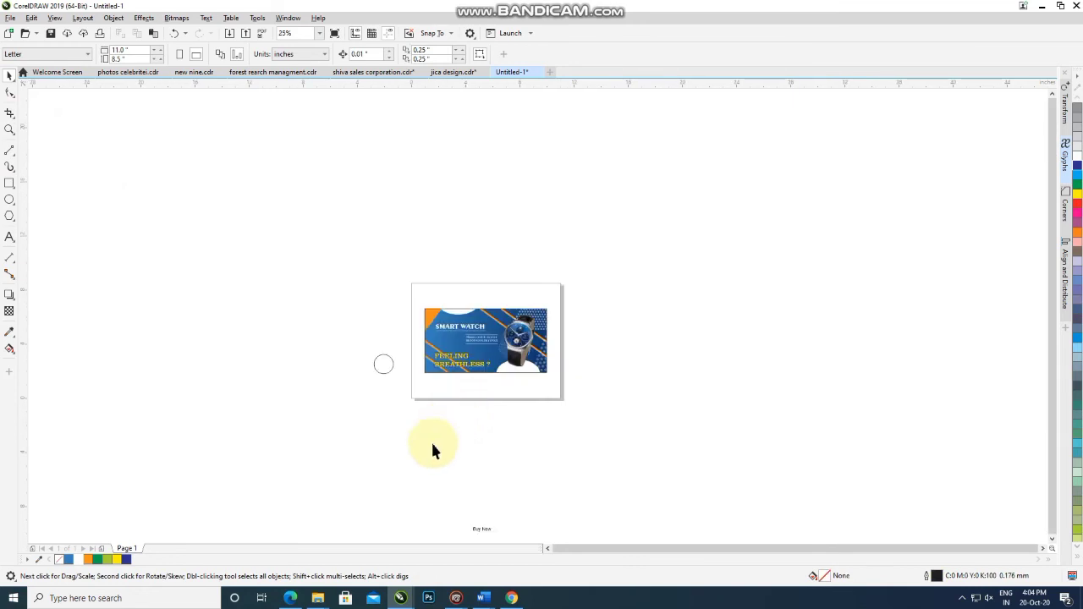
pyautogui.moveTo(435, 471)
pyautogui.mouseDown()
pyautogui.moveTo(481, 492)
pyautogui.moveTo(393, 336)
pyautogui.mouseUp()
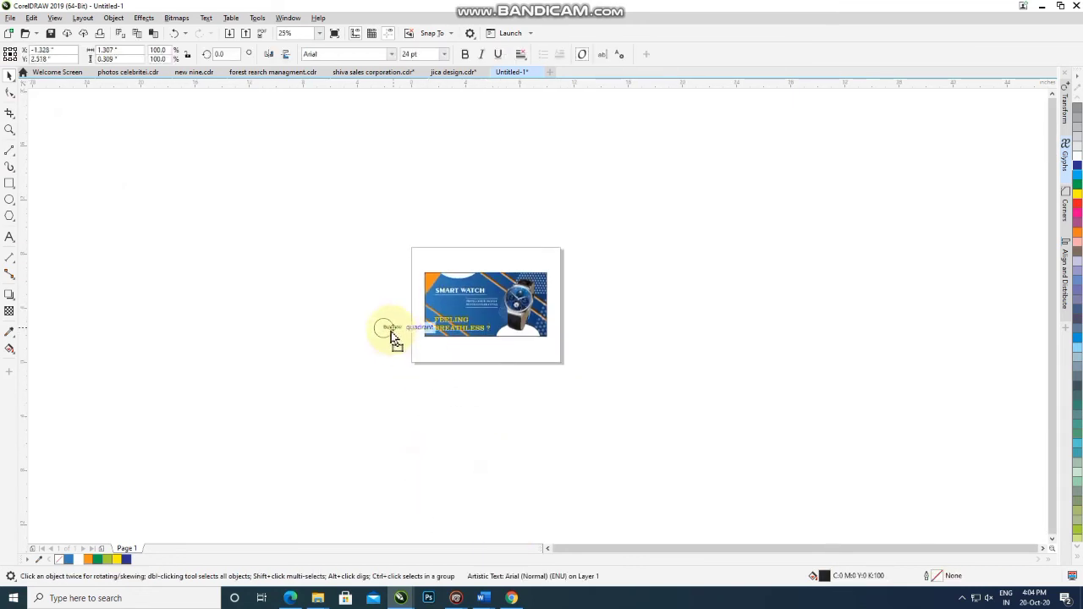
pyautogui.scroll(2, 384, 334)
pyautogui.scroll(2, 382, 329)
pyautogui.scroll(2, 378, 319)
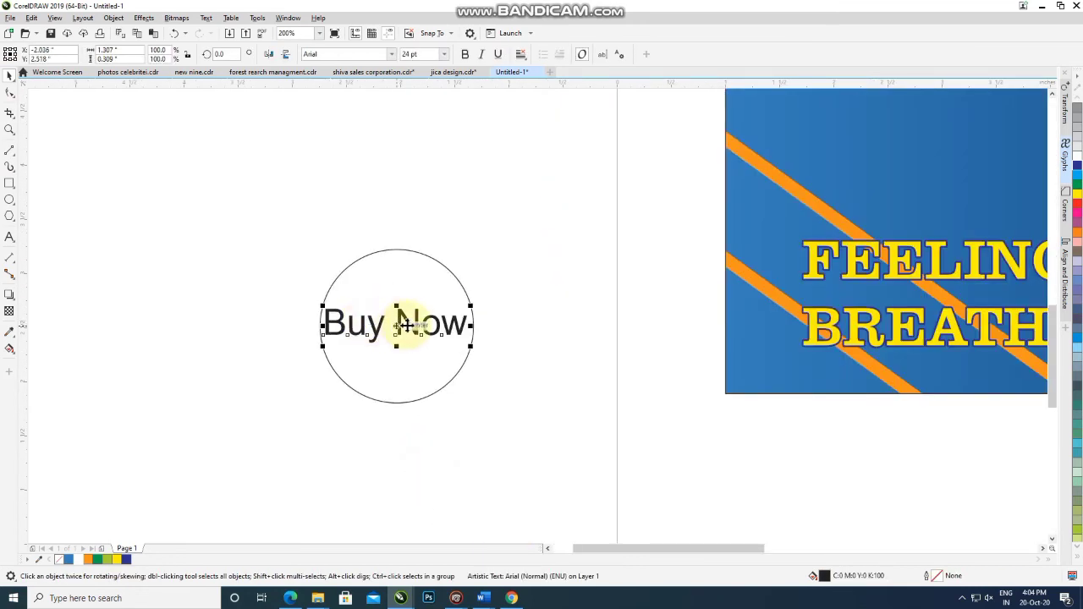
pyautogui.doubleClick(398, 324)
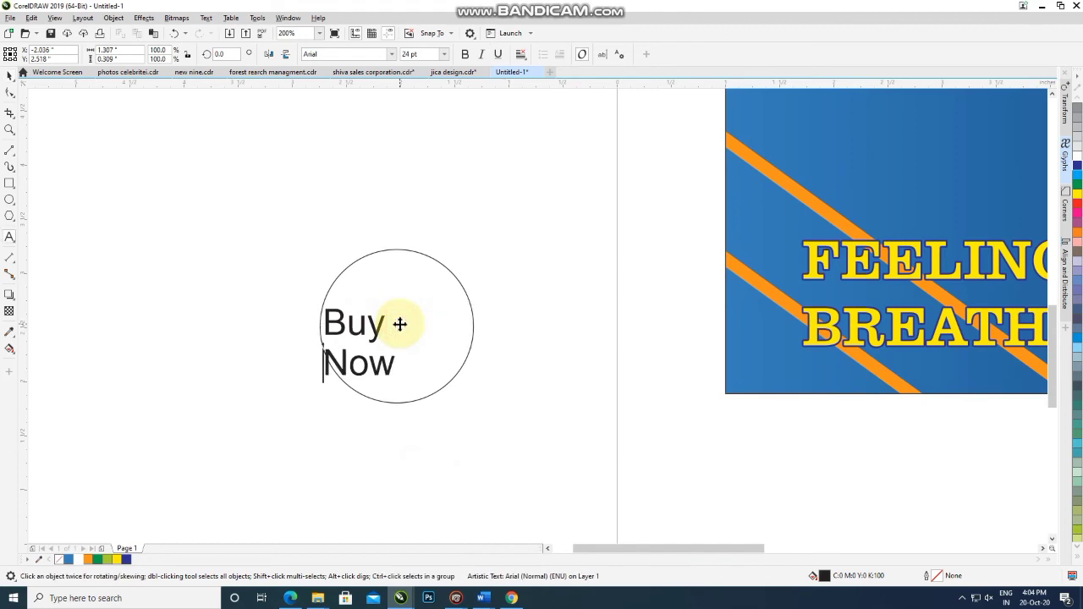
pyautogui.press('Escape')
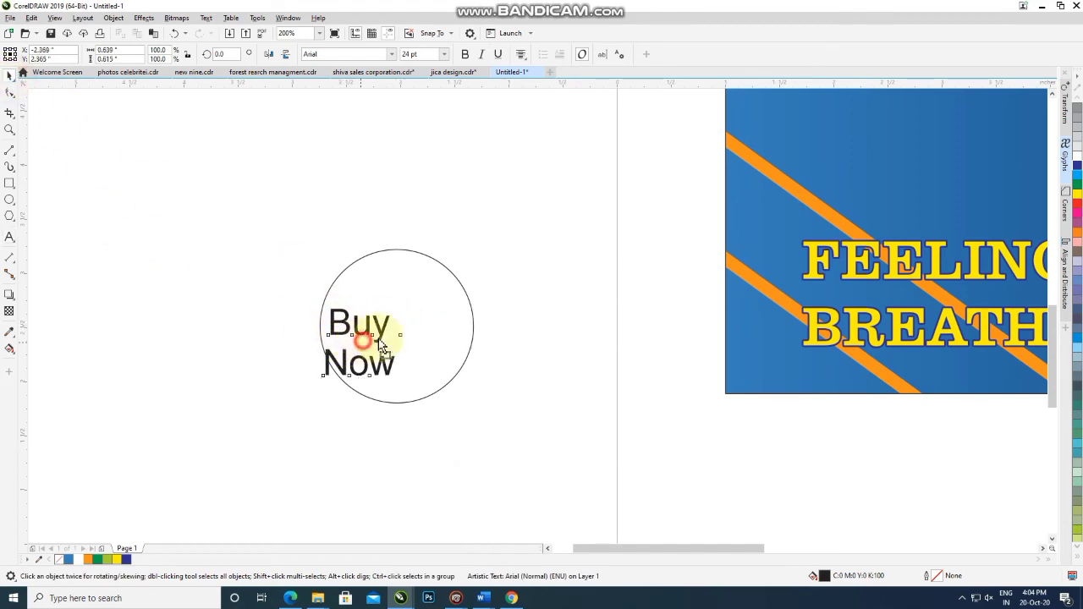
pyautogui.moveTo(380, 345); pyautogui.dragTo(398, 332)
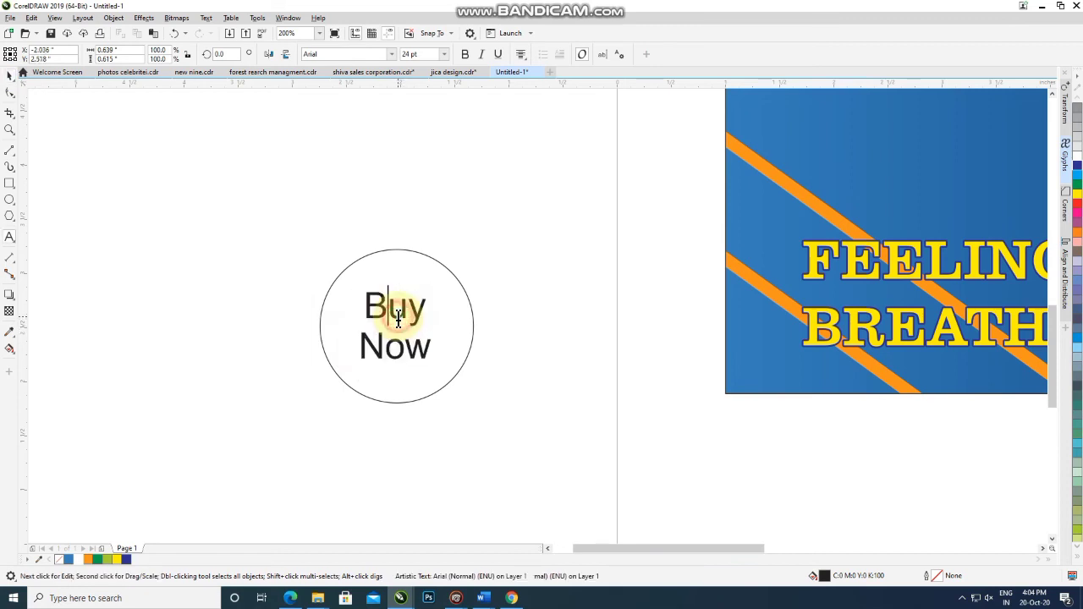
# - Change the Buy Now text to uppercase BUY NOW
pyautogui.doubleClick(397, 317)
pyautogui.hotkey('shift', 'F3')
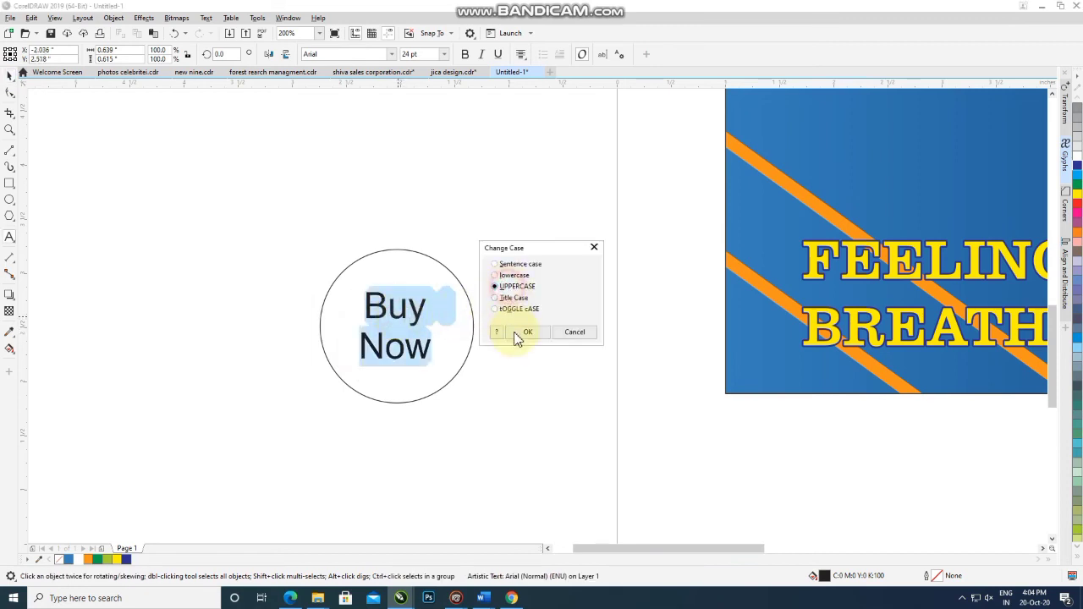
pyautogui.click(525, 332)
pyautogui.click(9, 76)
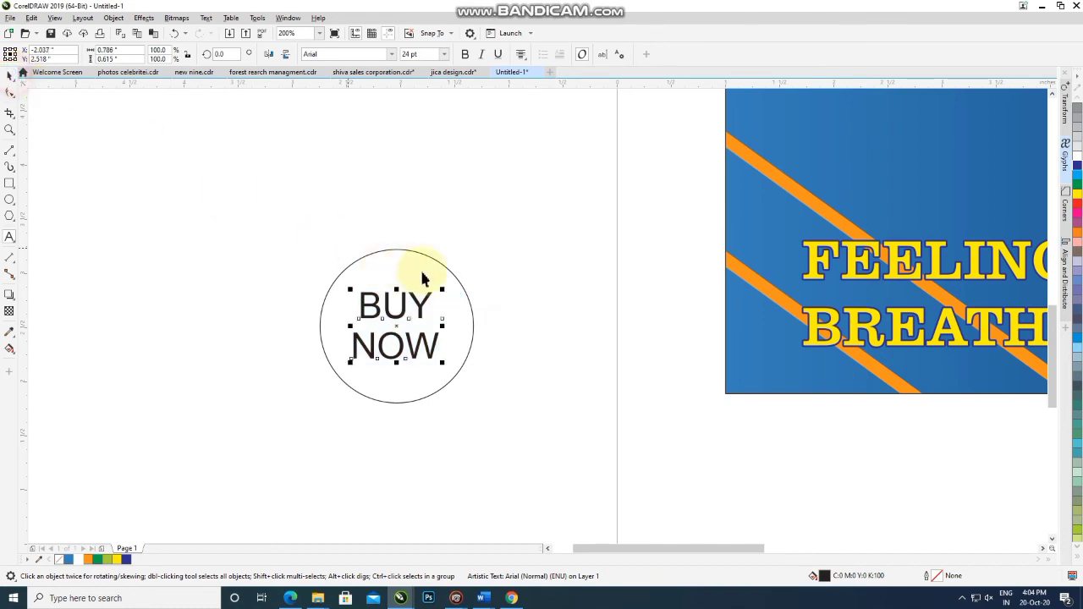
# - Shrink the circle to about 1.104 in wide around the text and select both
pyautogui.click(439, 266)
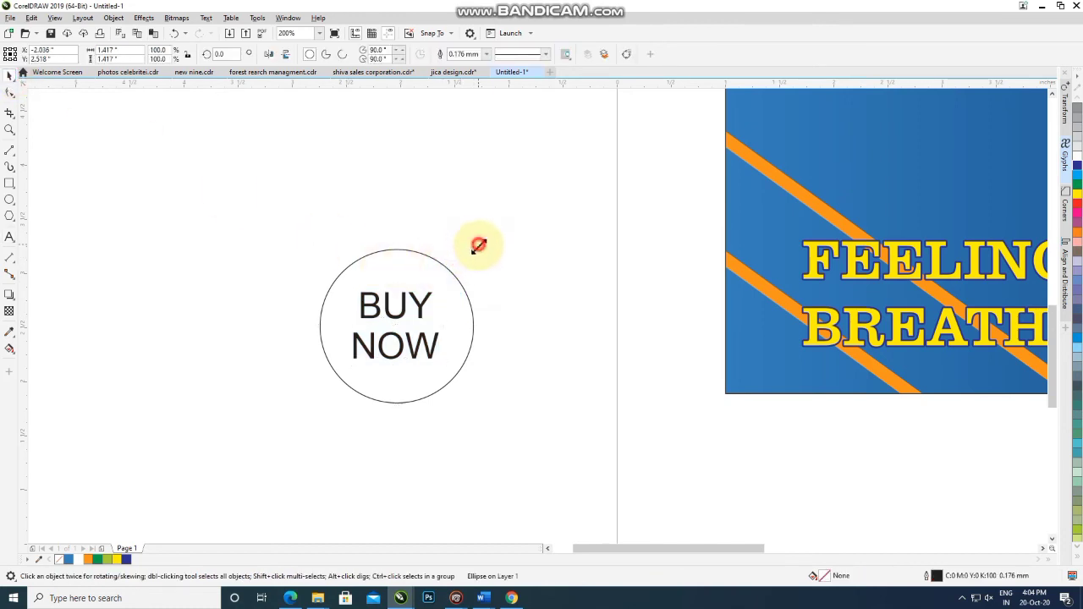
pyautogui.moveTo(478, 245); pyautogui.dragTo(475, 262)
pyautogui.click(523, 269)
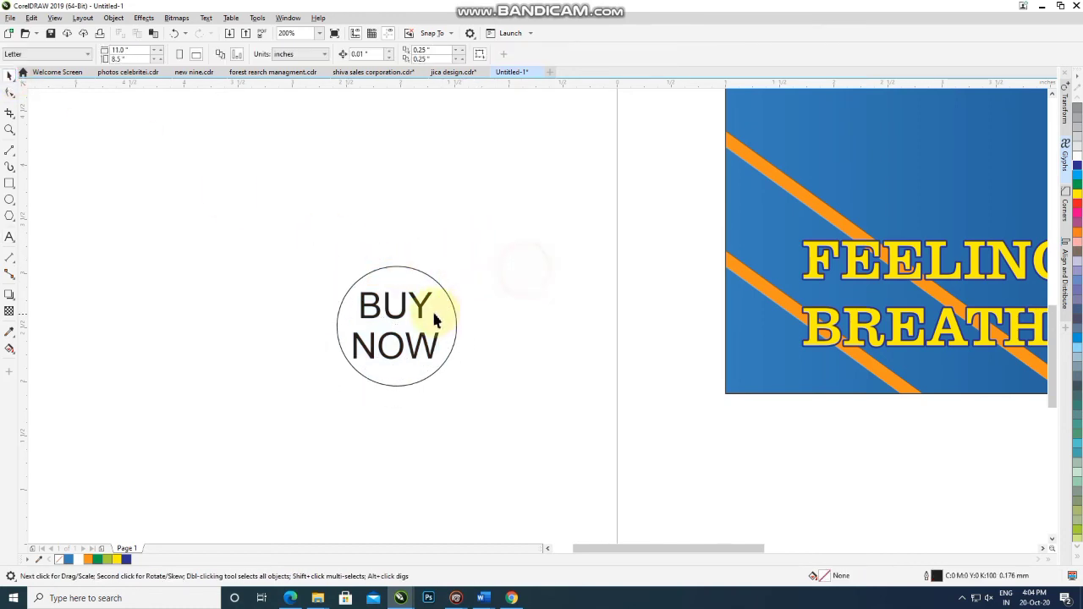
pyautogui.keyDown('shift'); pyautogui.click(446, 316); pyautogui.keyUp('shift')
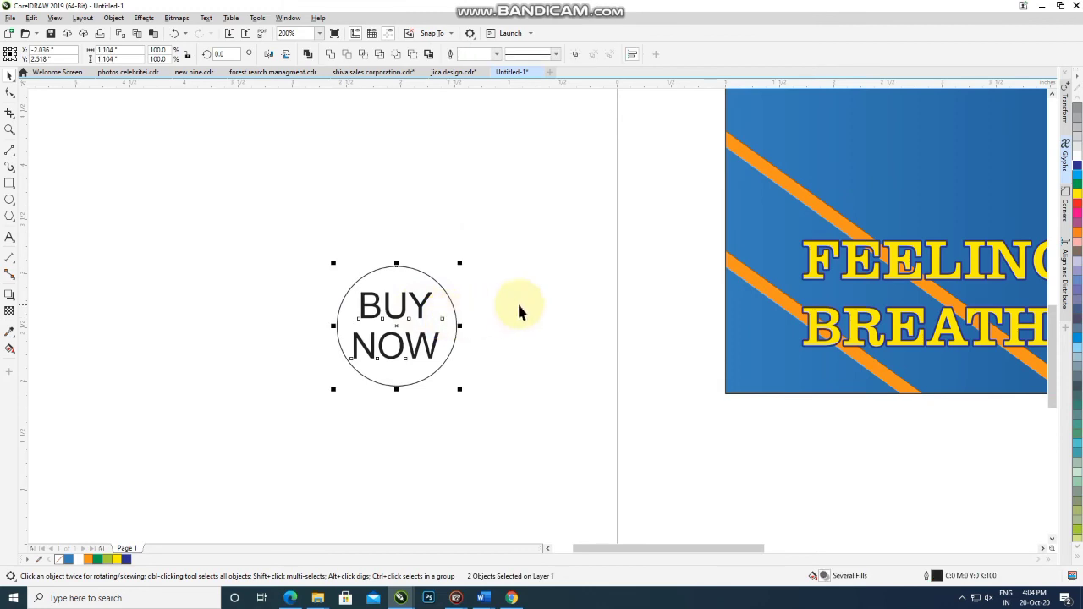
# - Fill the circle orange, bring BUY NOW in front, and make it white and slightly smaller
pyautogui.click(444, 315)
pyautogui.click(89, 560)
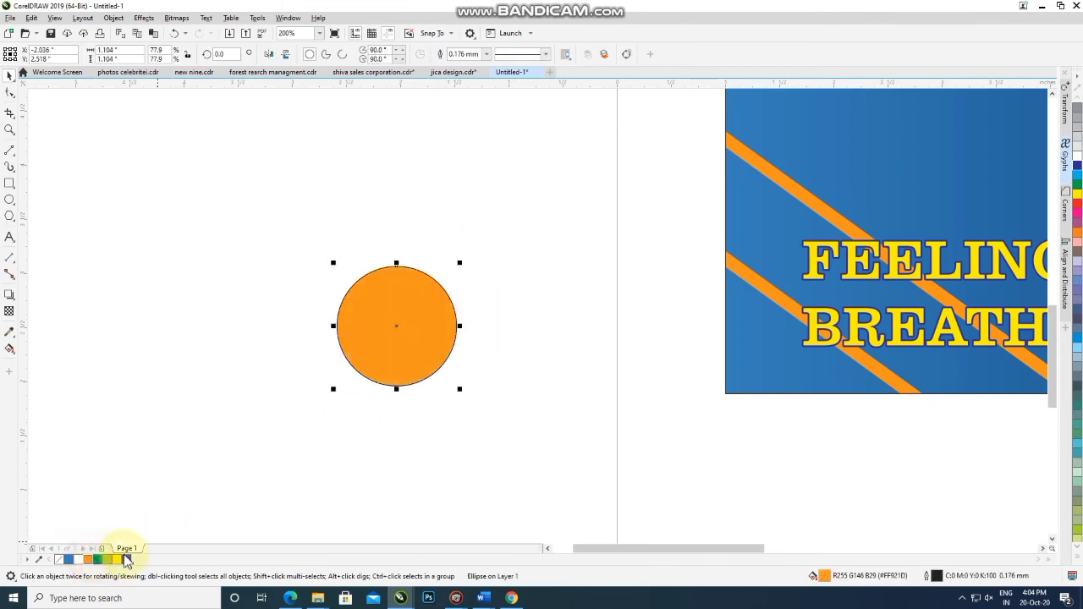
pyautogui.hotkey('shift', 'pagedown')
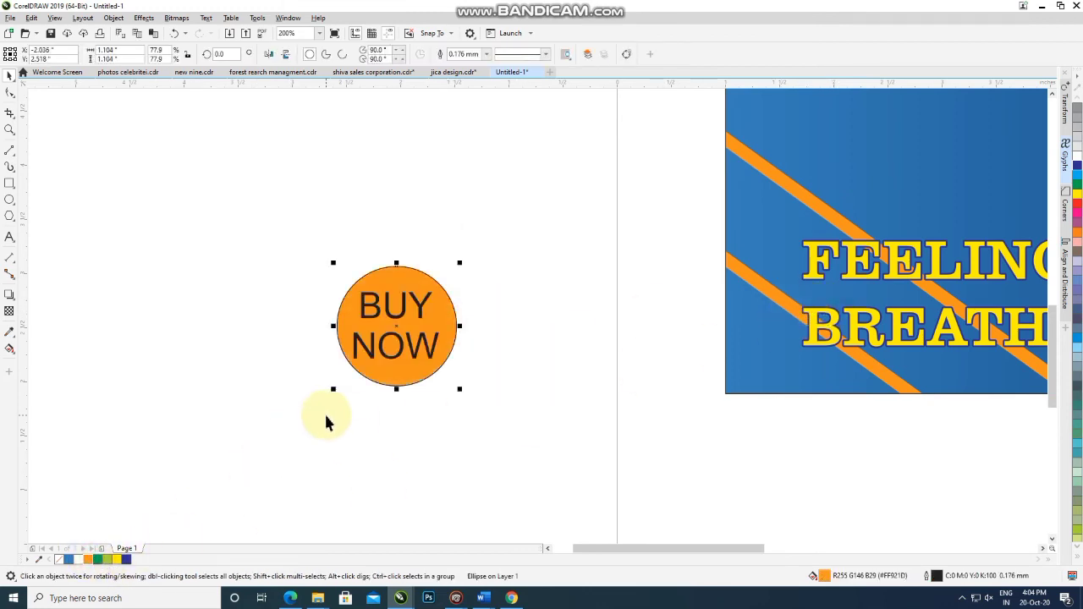
pyautogui.click(369, 348)
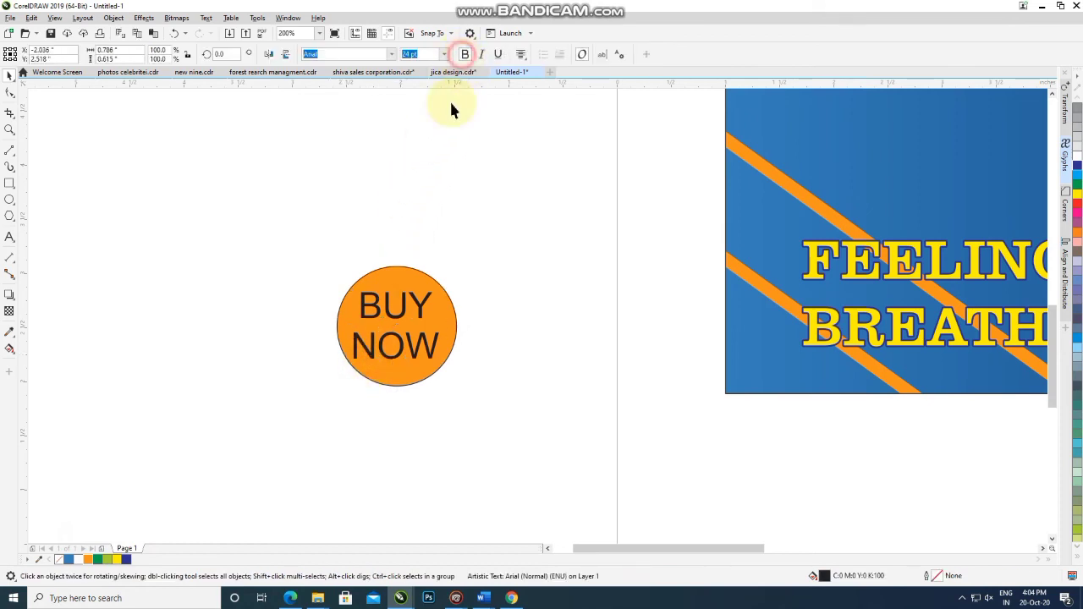
pyautogui.click(81, 560)
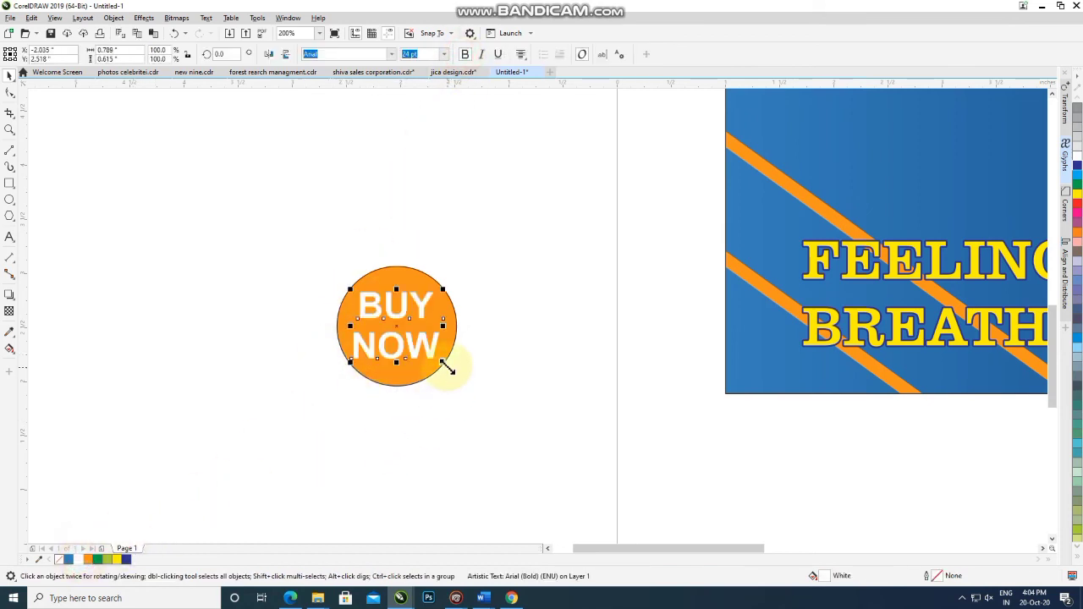
pyautogui.moveTo(445, 368); pyautogui.dragTo(439, 361)
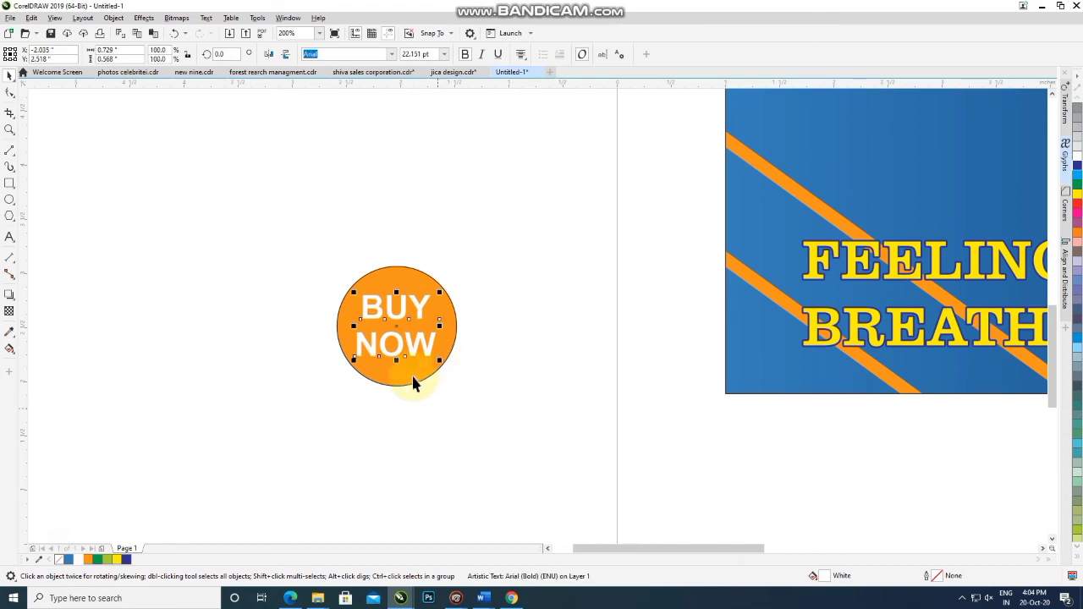
# - Fill the circle red with no outline and enlarge it slightly
pyautogui.click(410, 381)
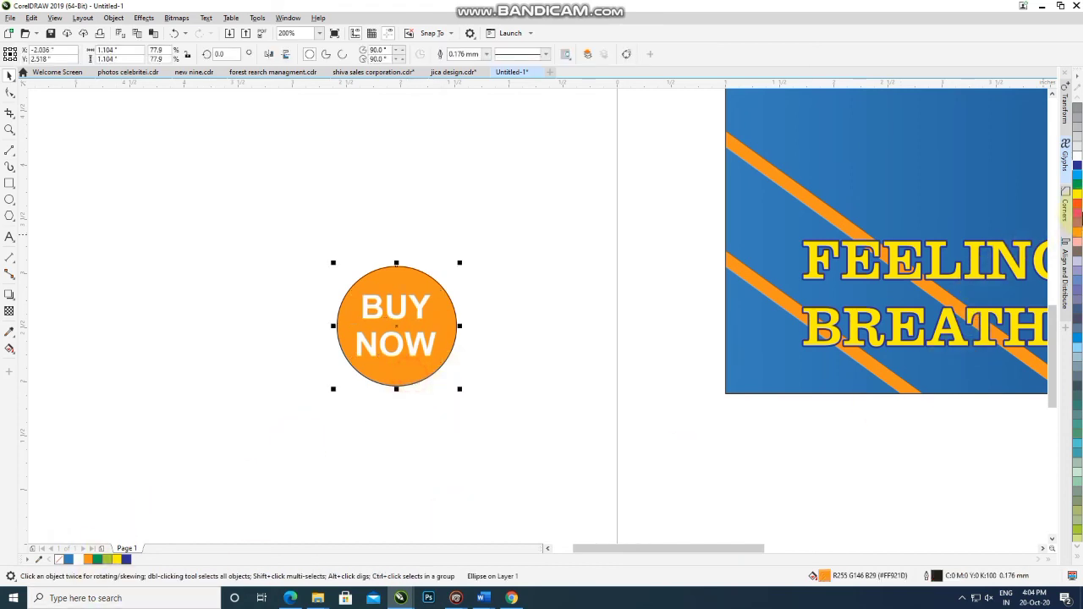
pyautogui.click(1076, 210)
pyautogui.click(524, 237)
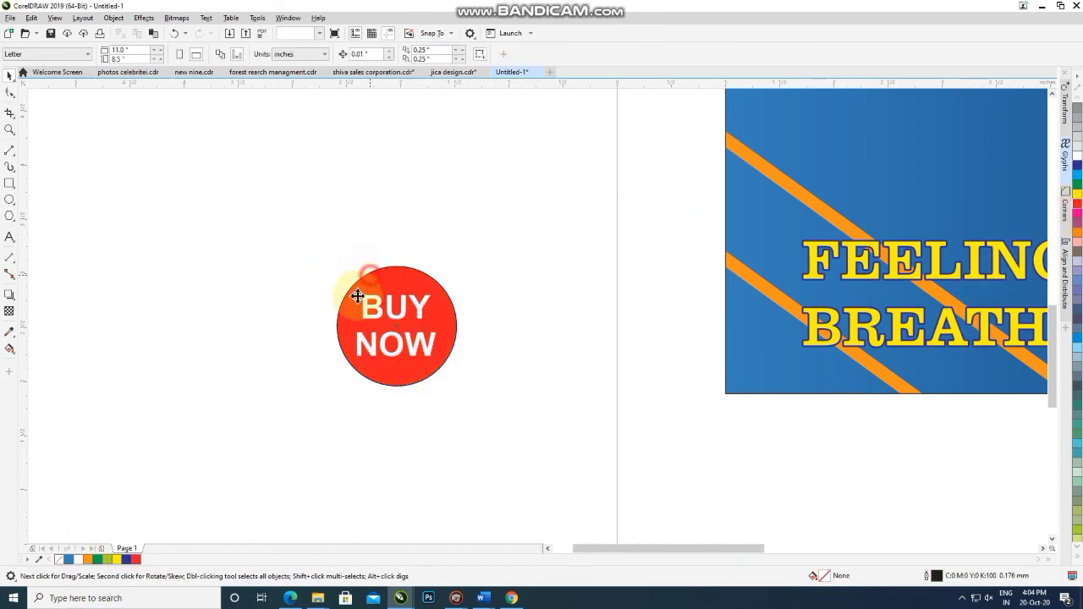
pyautogui.click(357, 295)
pyautogui.rightClick(58, 560)
pyautogui.scroll(1, 428, 396)
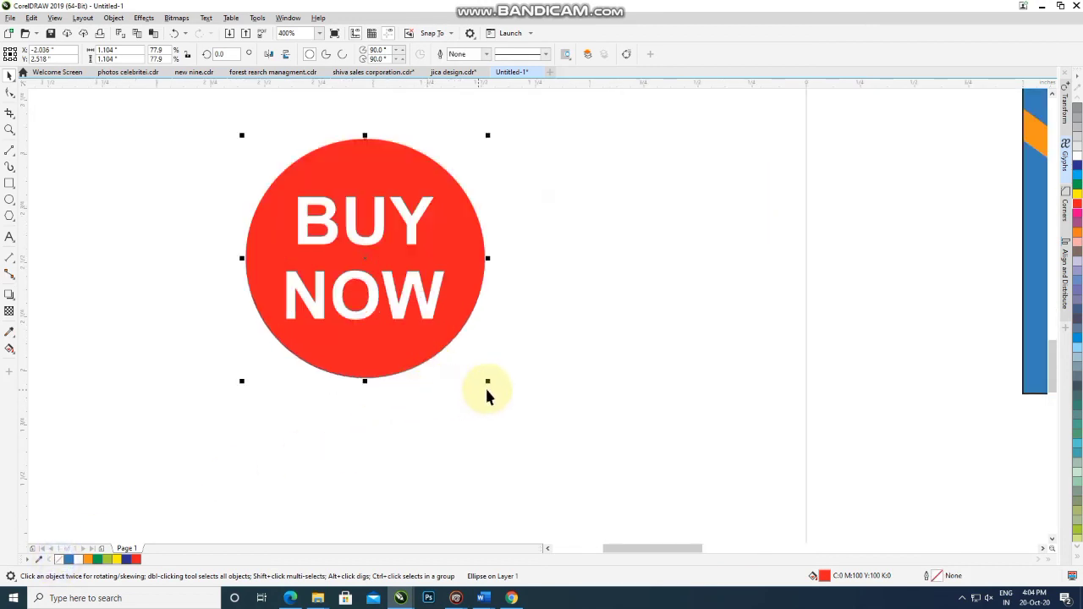
pyautogui.moveTo(489, 383); pyautogui.dragTo(499, 391)
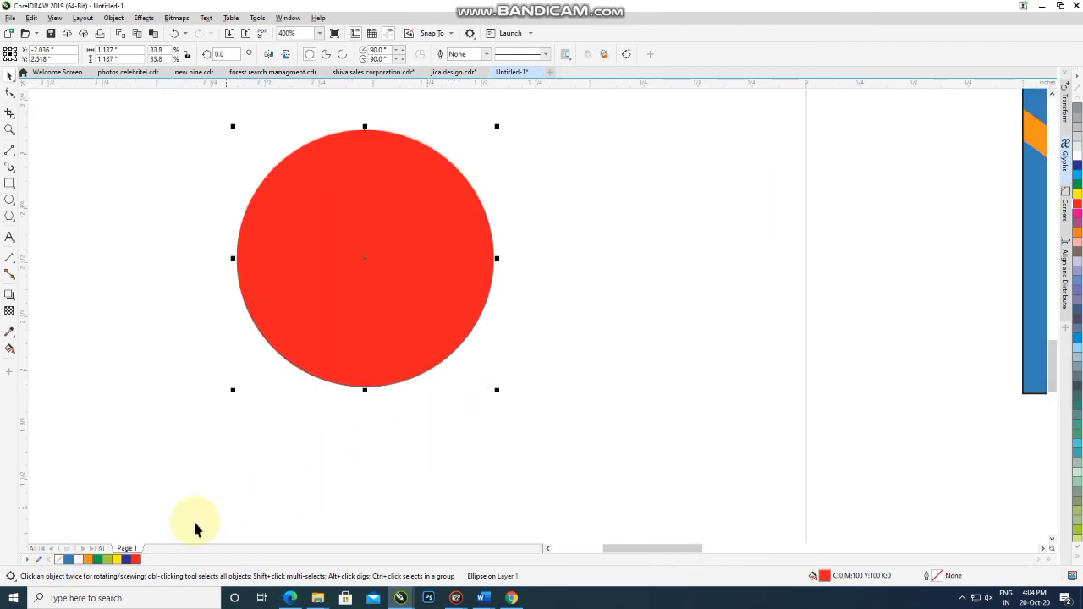
pyautogui.click(81, 559)
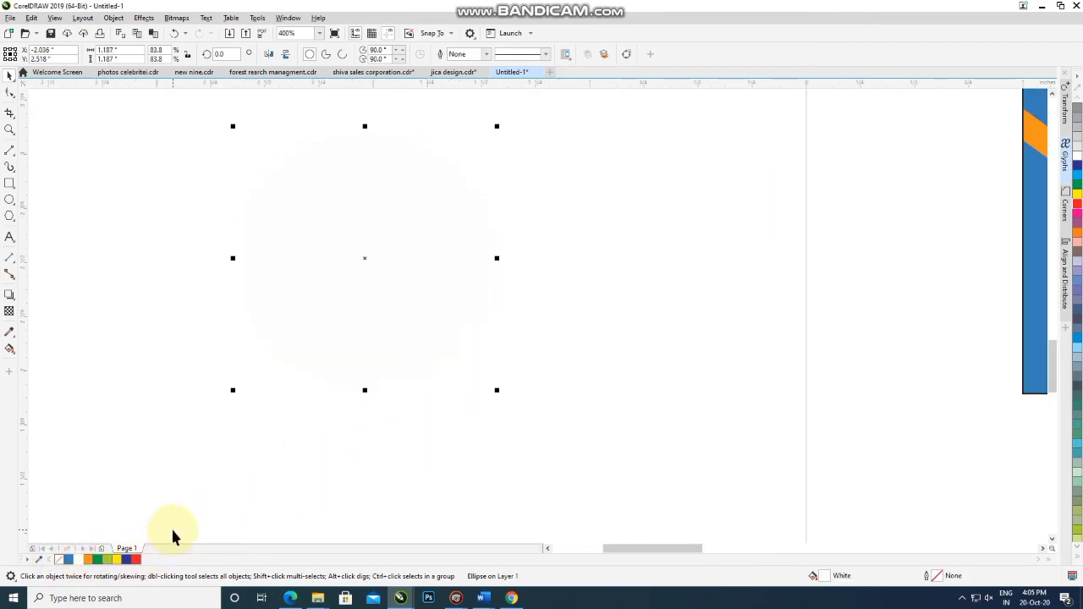
pyautogui.hotkey('ctrl', 'z')
# - Move the BUY NOW button onto the banner's lower-right corner beside the watch strap, scaled down
pyautogui.click(309, 477)
pyautogui.scroll(-2, 304, 478)
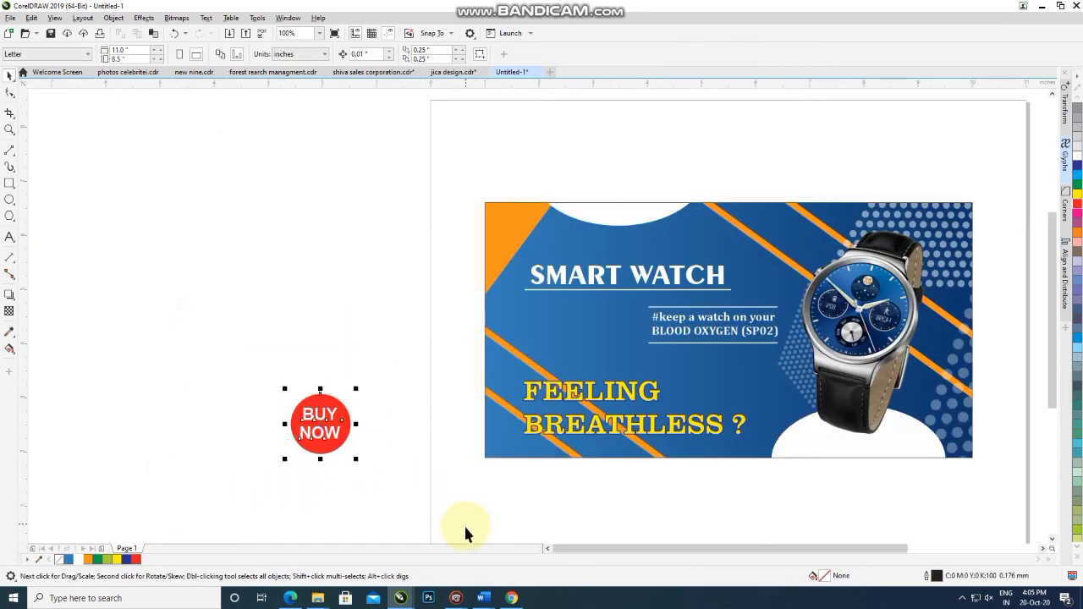
pyautogui.moveTo(337, 436)
pyautogui.mouseDown()
pyautogui.moveTo(749, 397)
pyautogui.moveTo(926, 440)
pyautogui.moveTo(928, 423)
pyautogui.mouseUp()
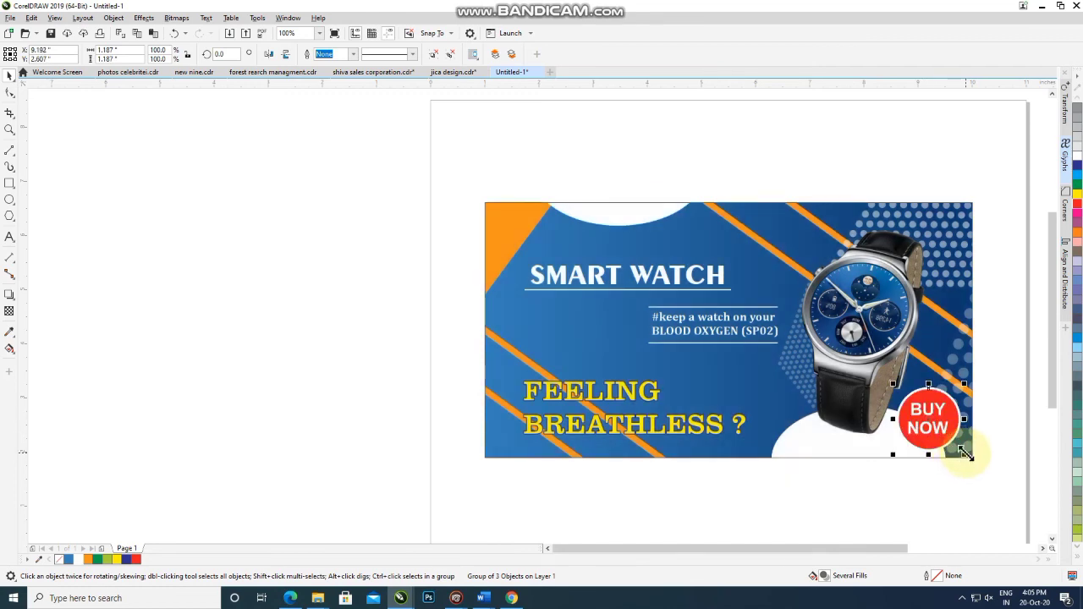
pyautogui.moveTo(965, 454); pyautogui.dragTo(949, 440)
pyautogui.scroll(2, 949, 440)
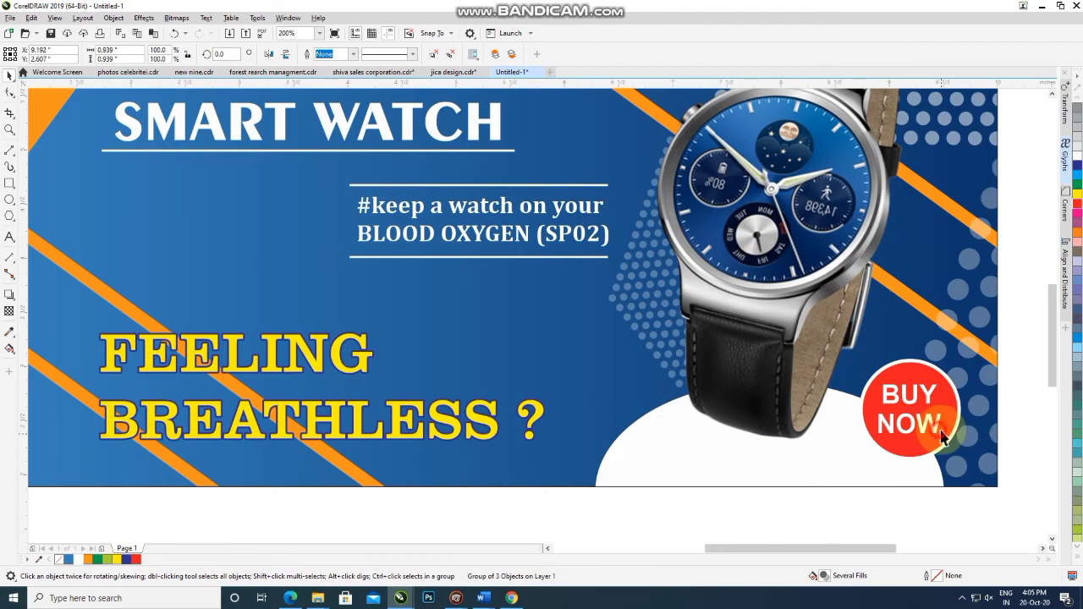
pyautogui.scroll(-2, 864, 433)
pyautogui.click(746, 506)
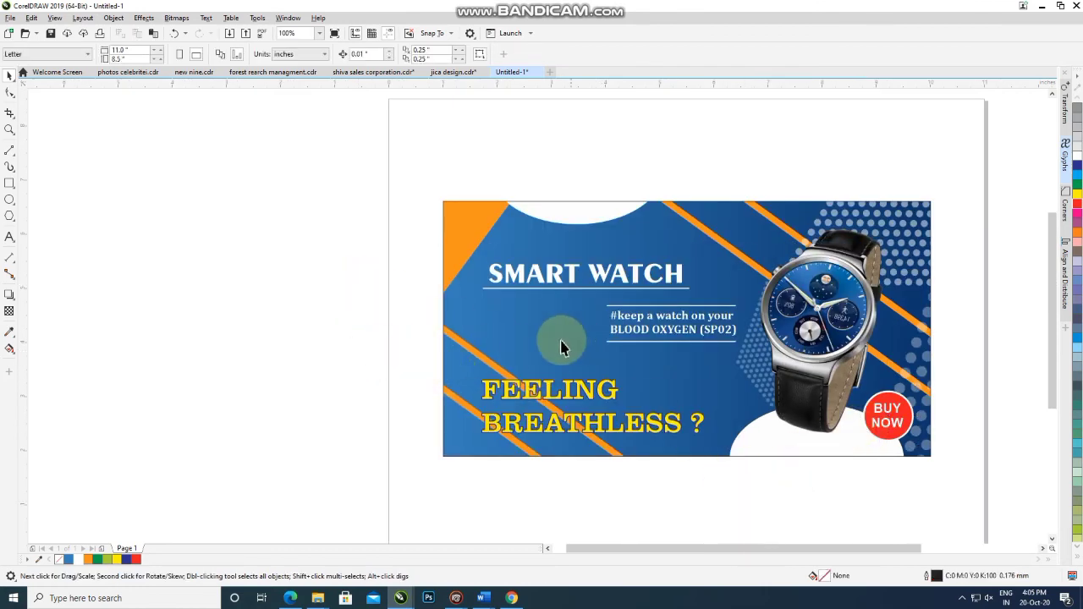
pyautogui.click(780, 366)
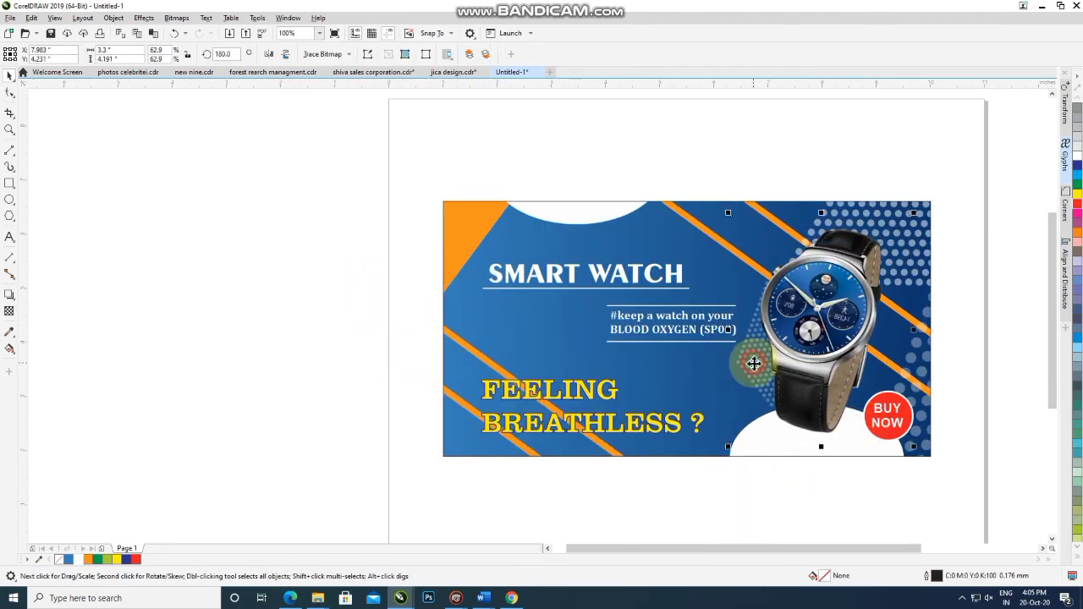
pyautogui.click(724, 151)
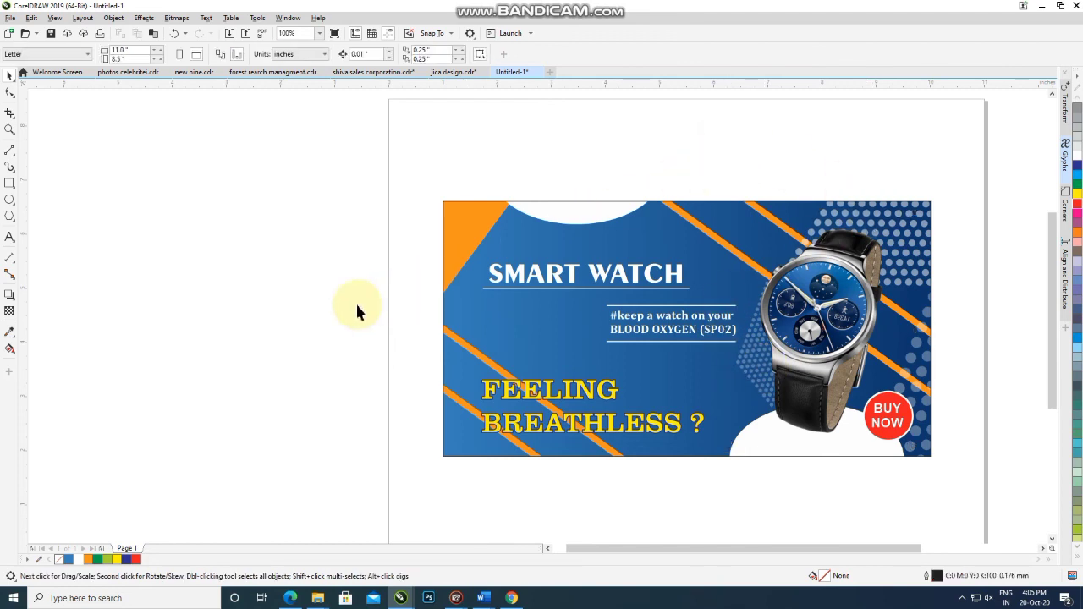
pyautogui.click(315, 307)
pyautogui.scroll(-1, 354, 286)
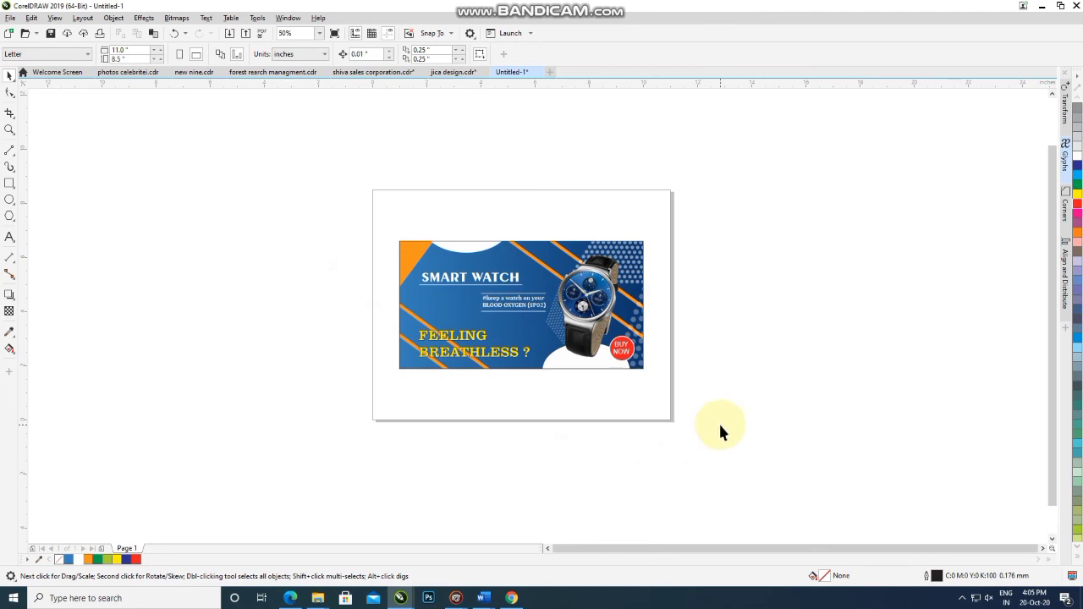
pyautogui.press('F4')
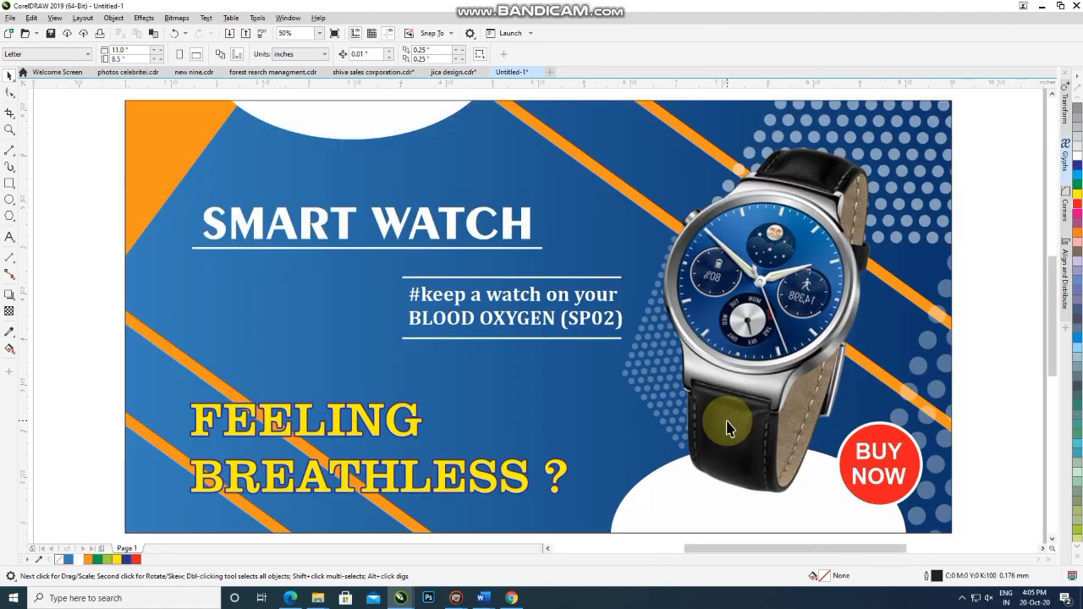